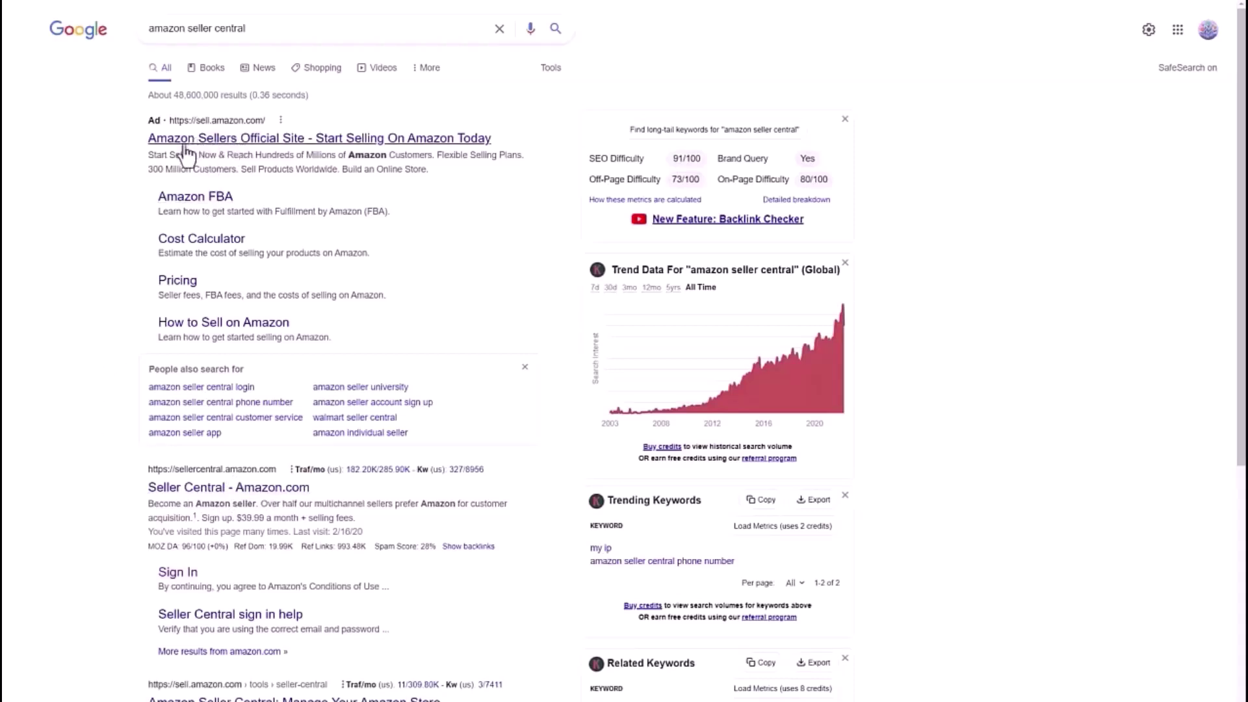
# From the Google ad, open the Amazon Sell pricing page and scroll to the Individual ($0.99/item) and Professional ($39.99/month) plans
pyautogui.click(284, 150)
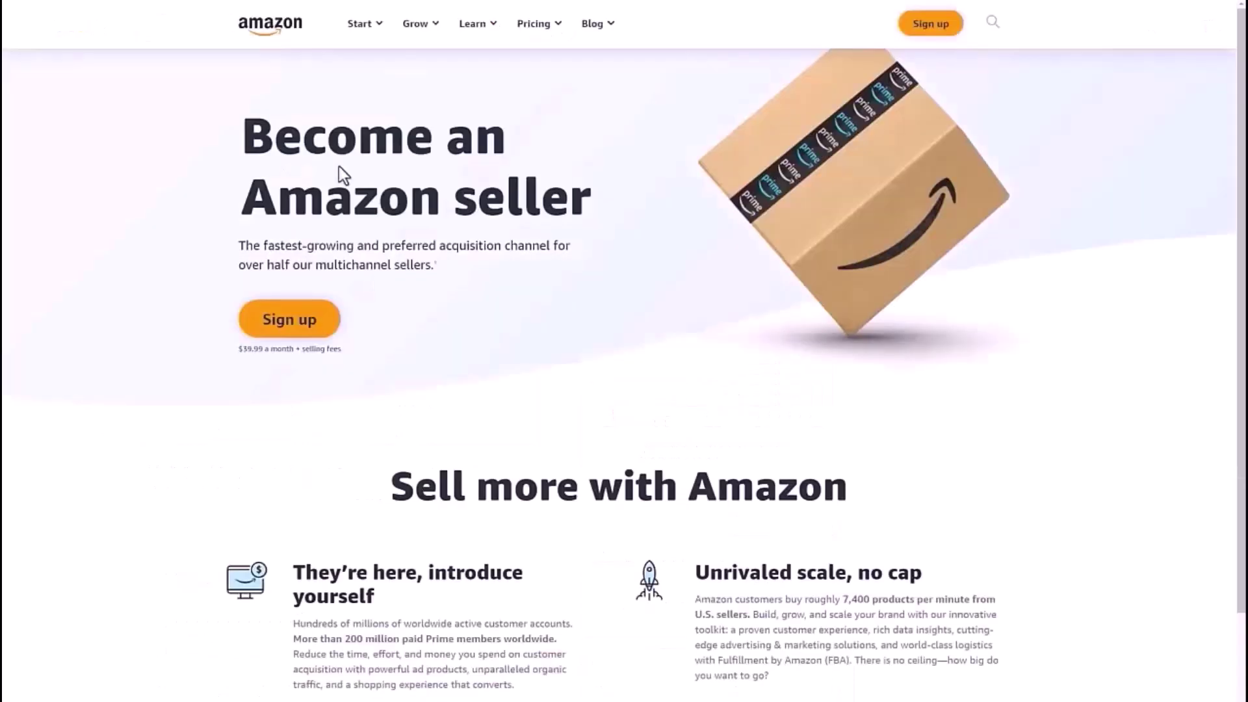
pyautogui.click(536, 29)
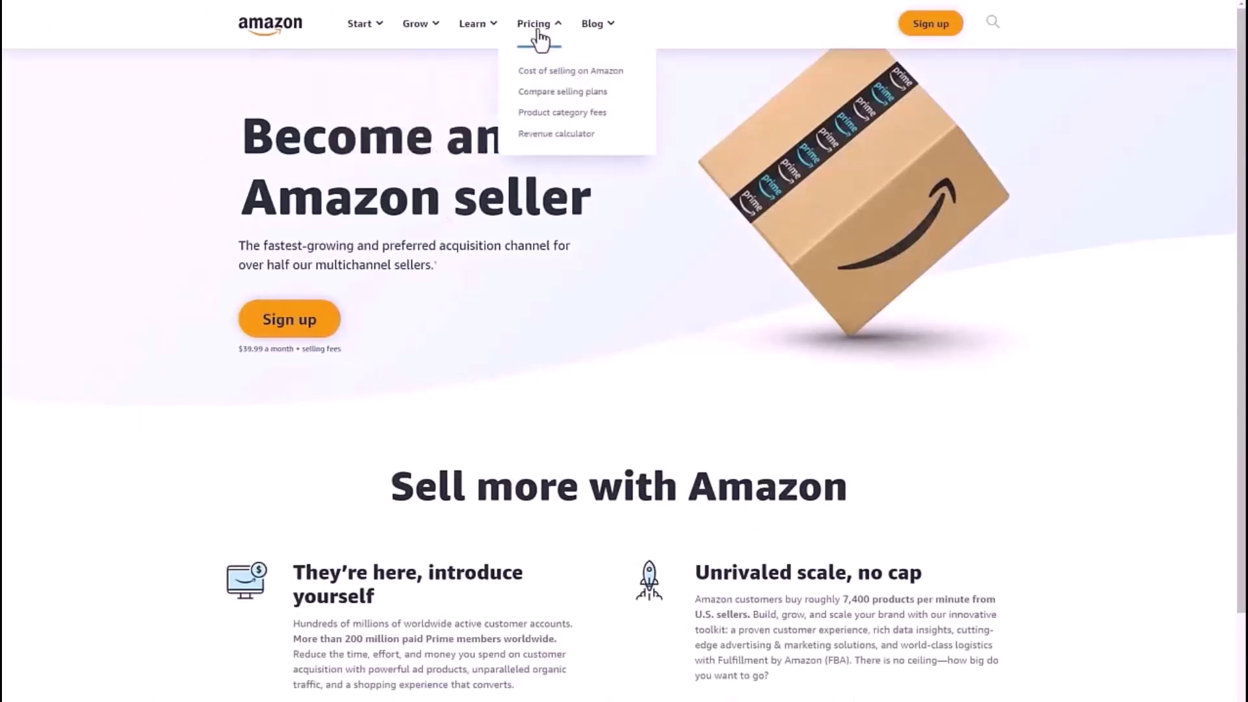
pyautogui.click(537, 29)
pyautogui.scroll(-10, 1100, 488)
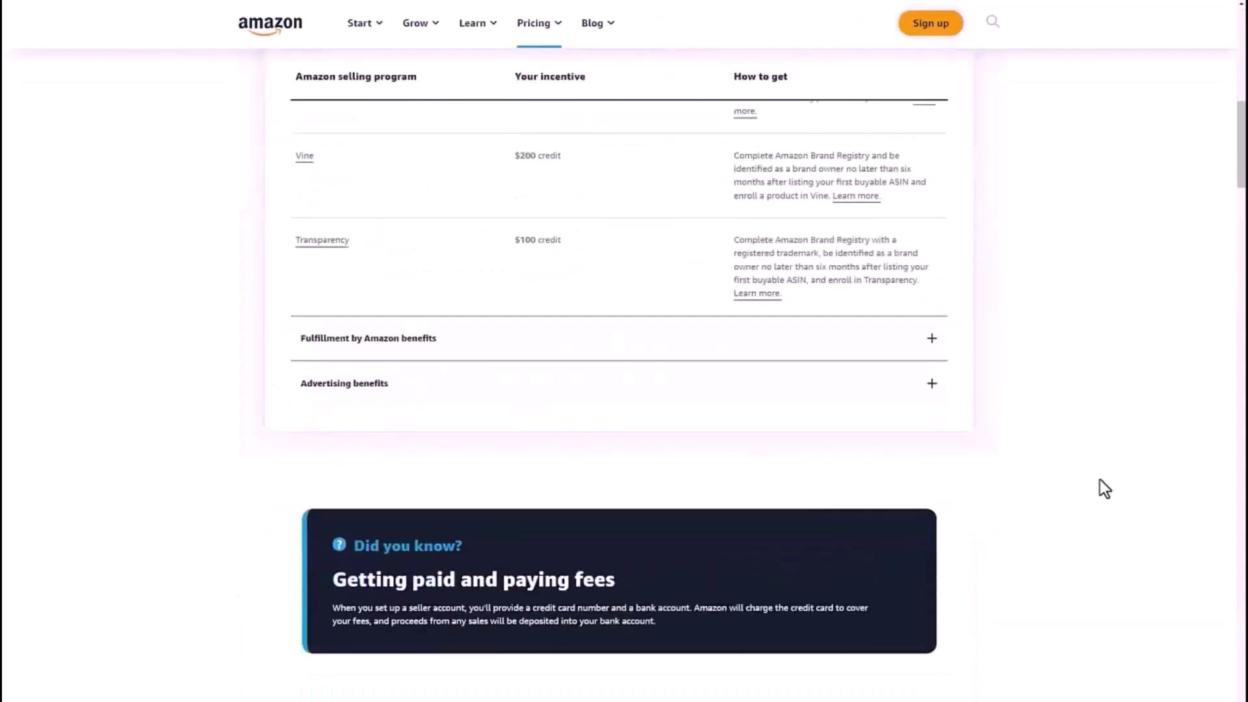
pyautogui.scroll(-6, 1101, 486)
pyautogui.scroll(4, 636, 228)
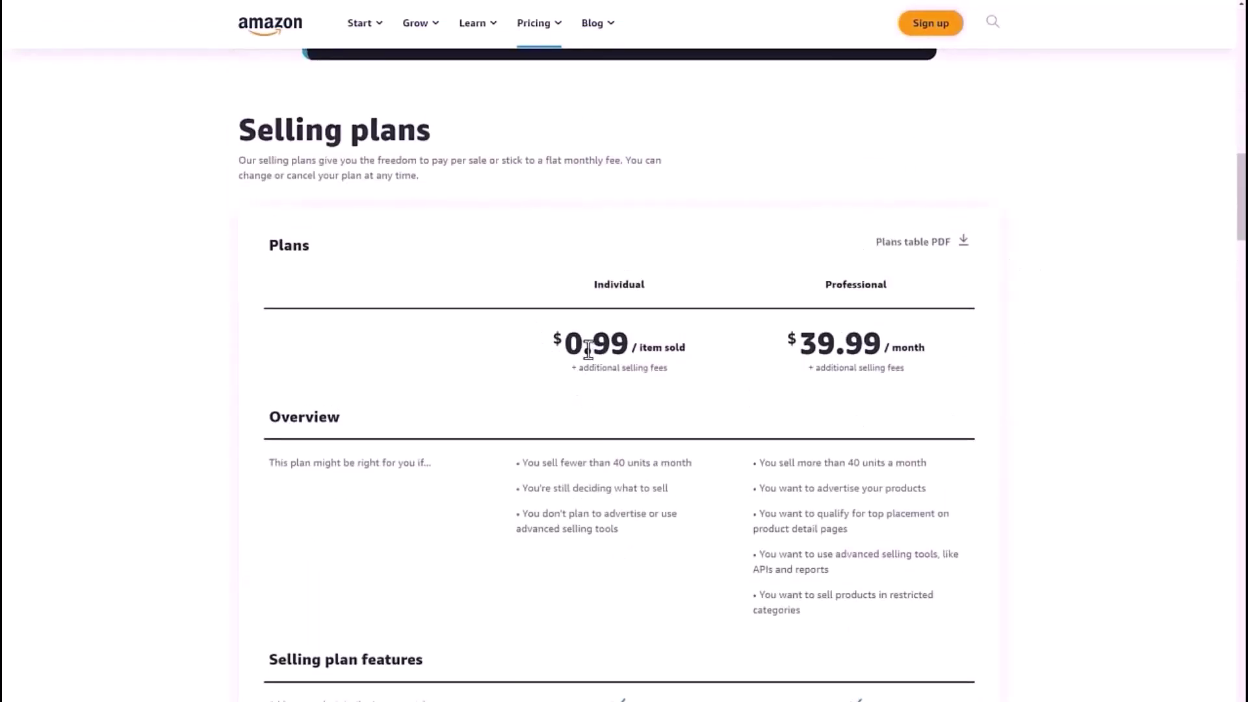
pyautogui.moveTo(592, 343); pyautogui.dragTo(662, 348)
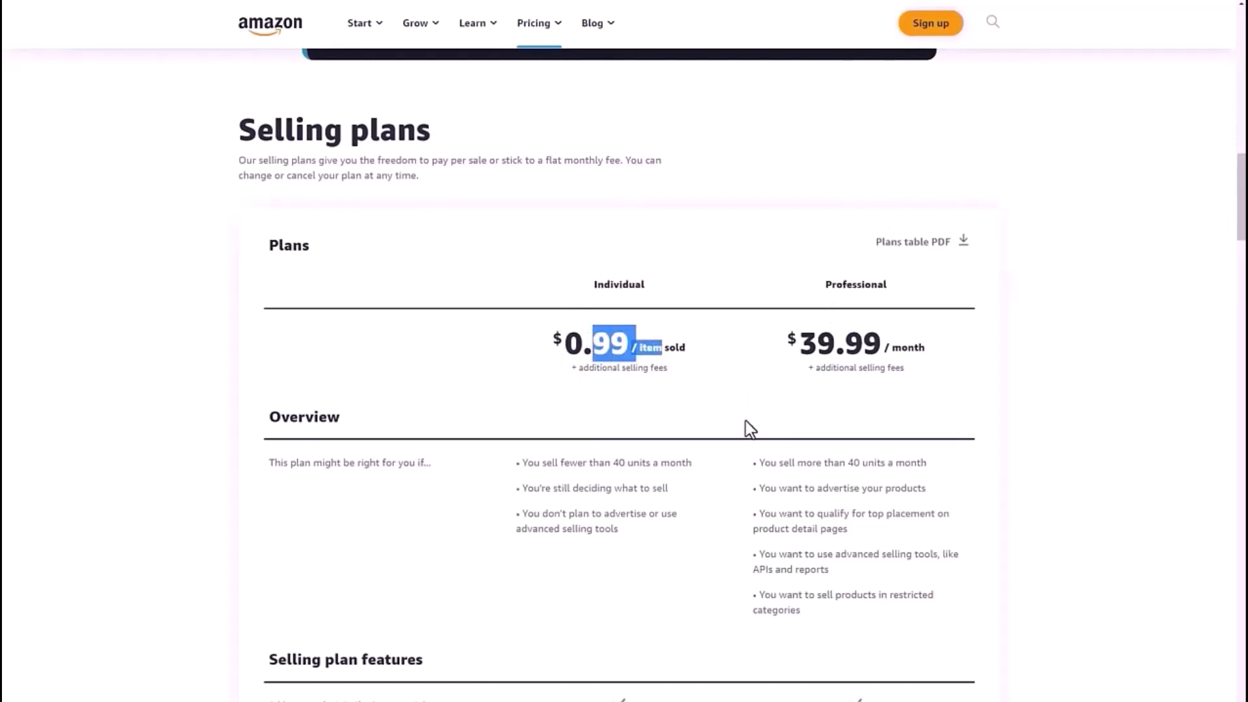
pyautogui.doubleClick(609, 348)
pyautogui.moveTo(681, 373); pyautogui.dragTo(562, 357)
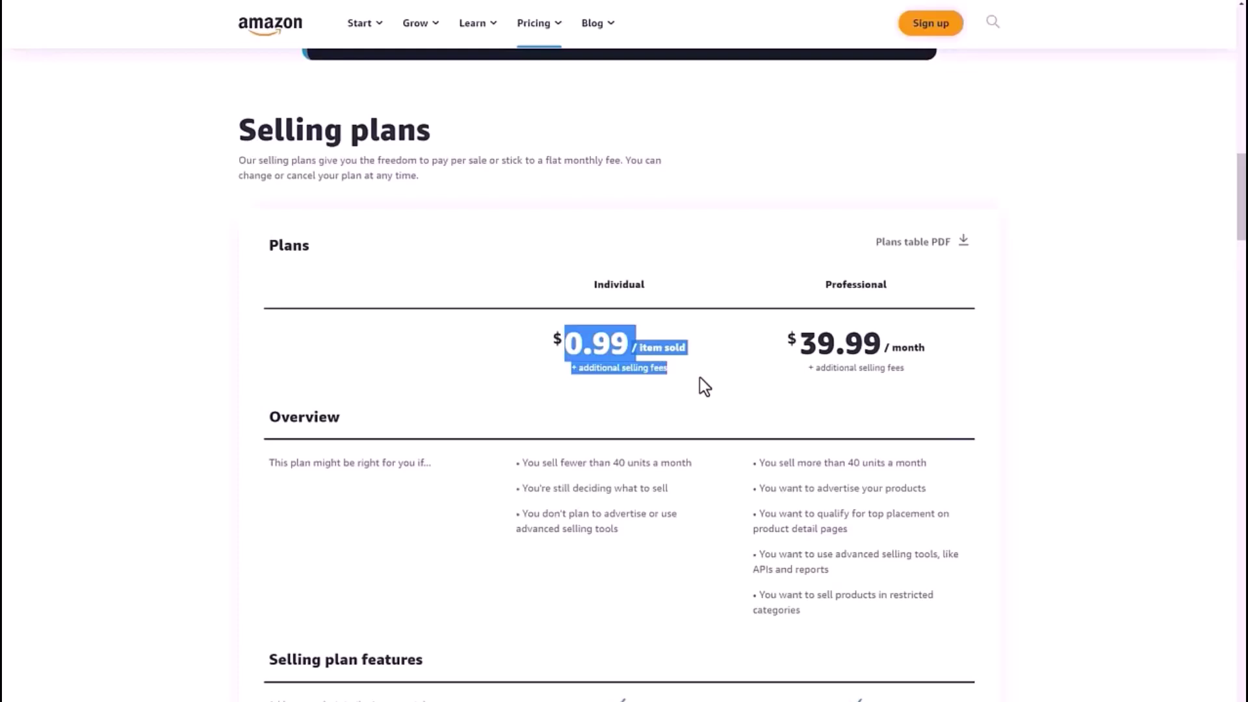
pyautogui.click(661, 378)
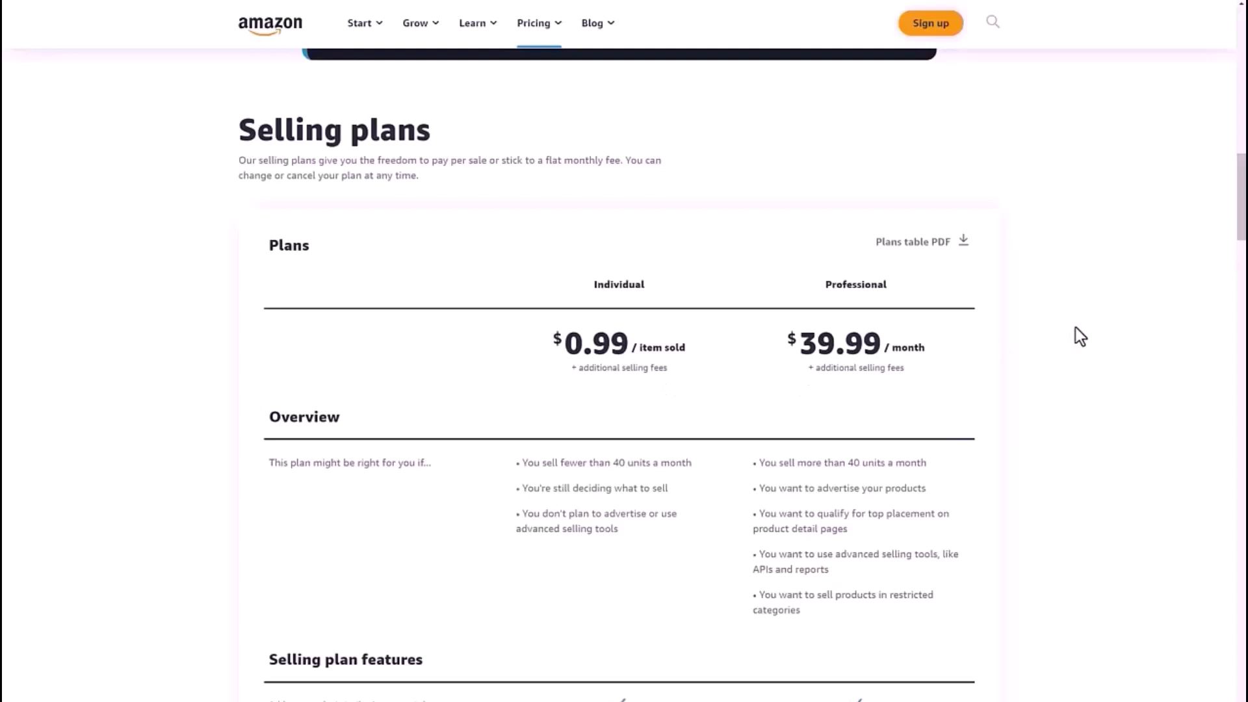
# Scroll down to the Selling plan features table comparing the Individual and Professional plans
pyautogui.scroll(-5, 489, 439)
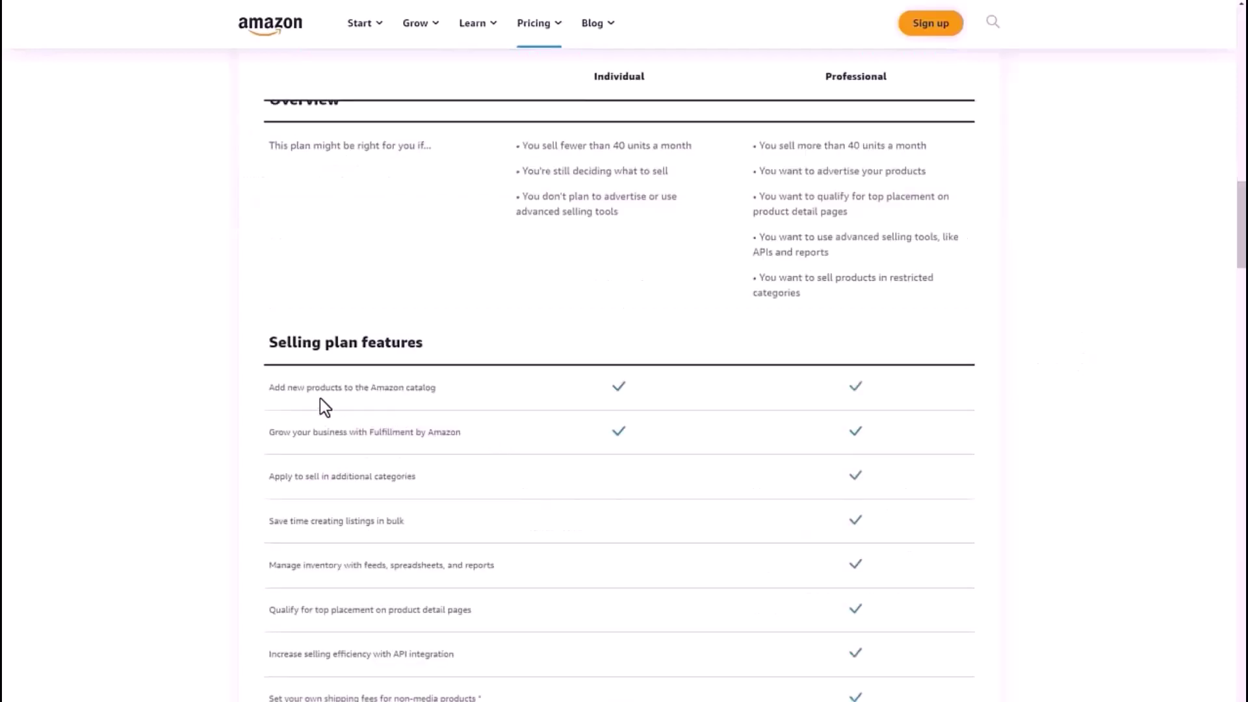
pyautogui.scroll(4, 709, 404)
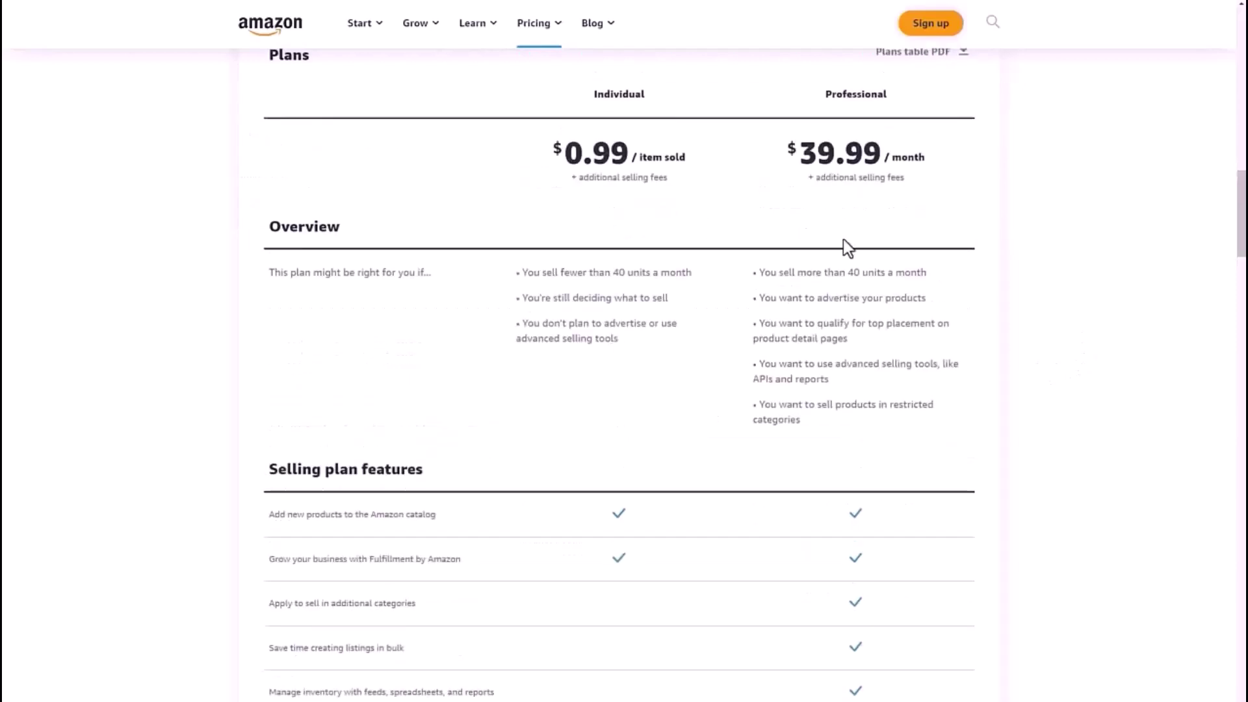
pyautogui.scroll(-4, 843, 240)
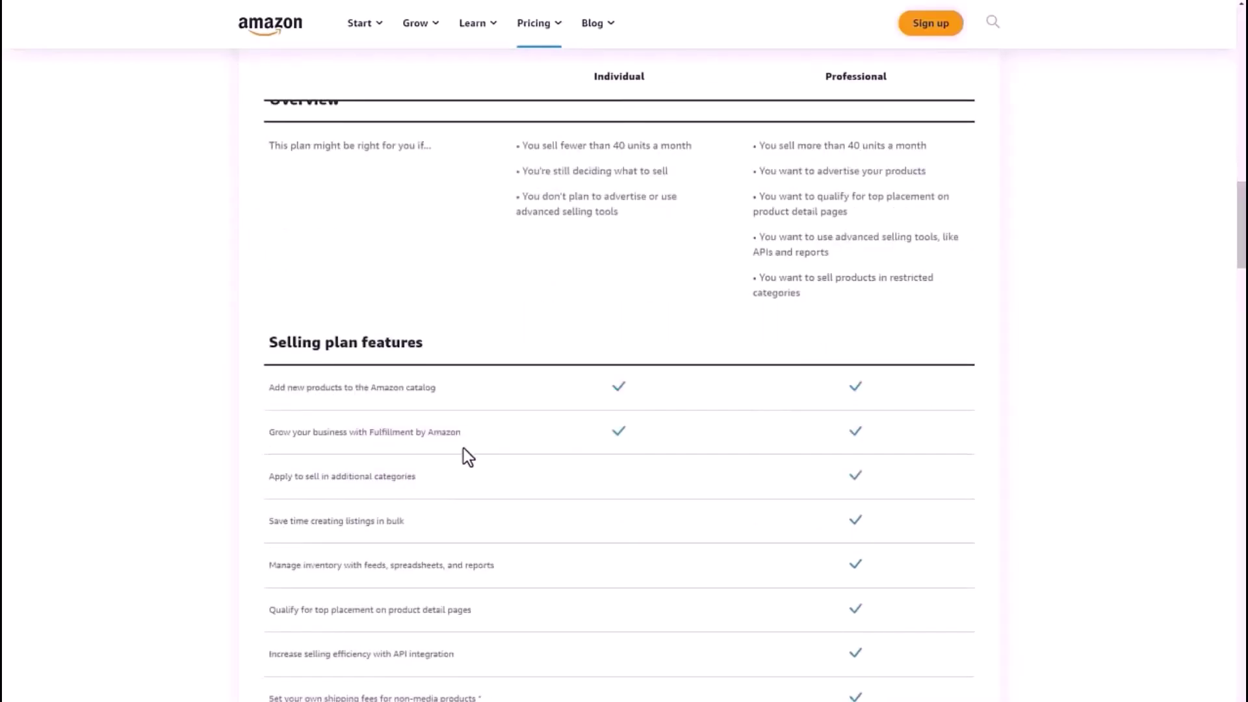
pyautogui.scroll(2, 492, 510)
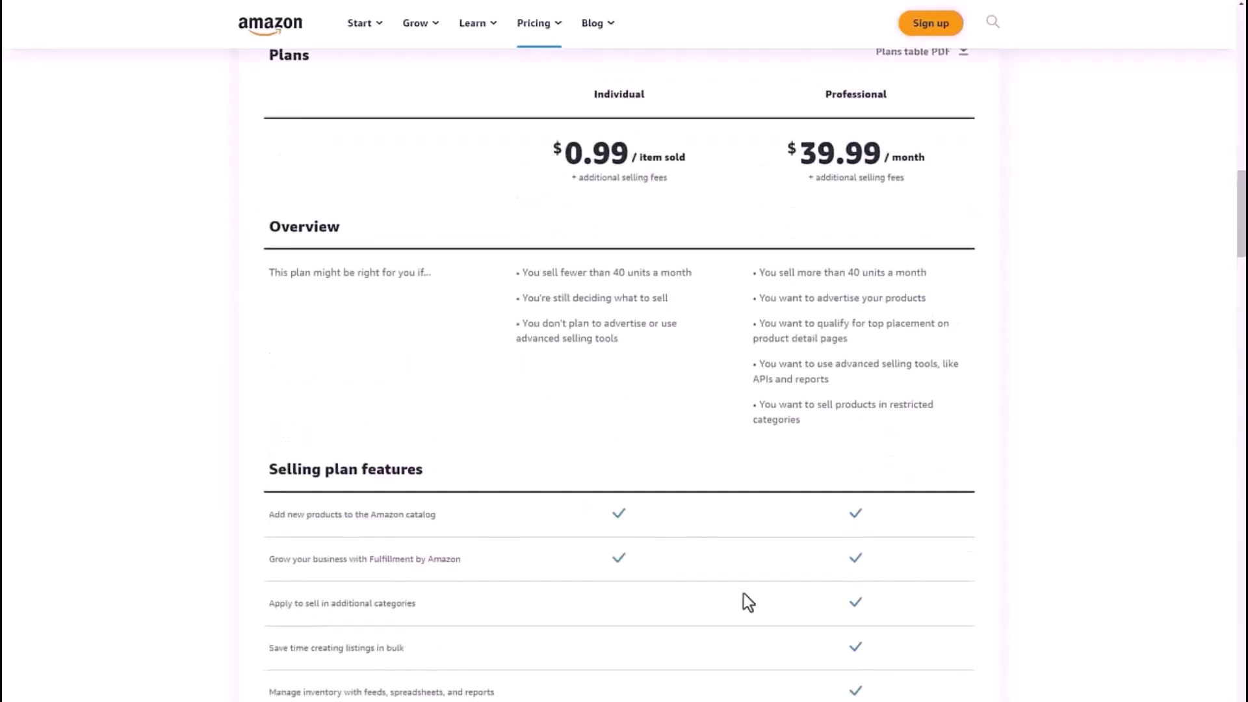
pyautogui.scroll(-3, 989, 497)
pyautogui.scroll(2, 860, 522)
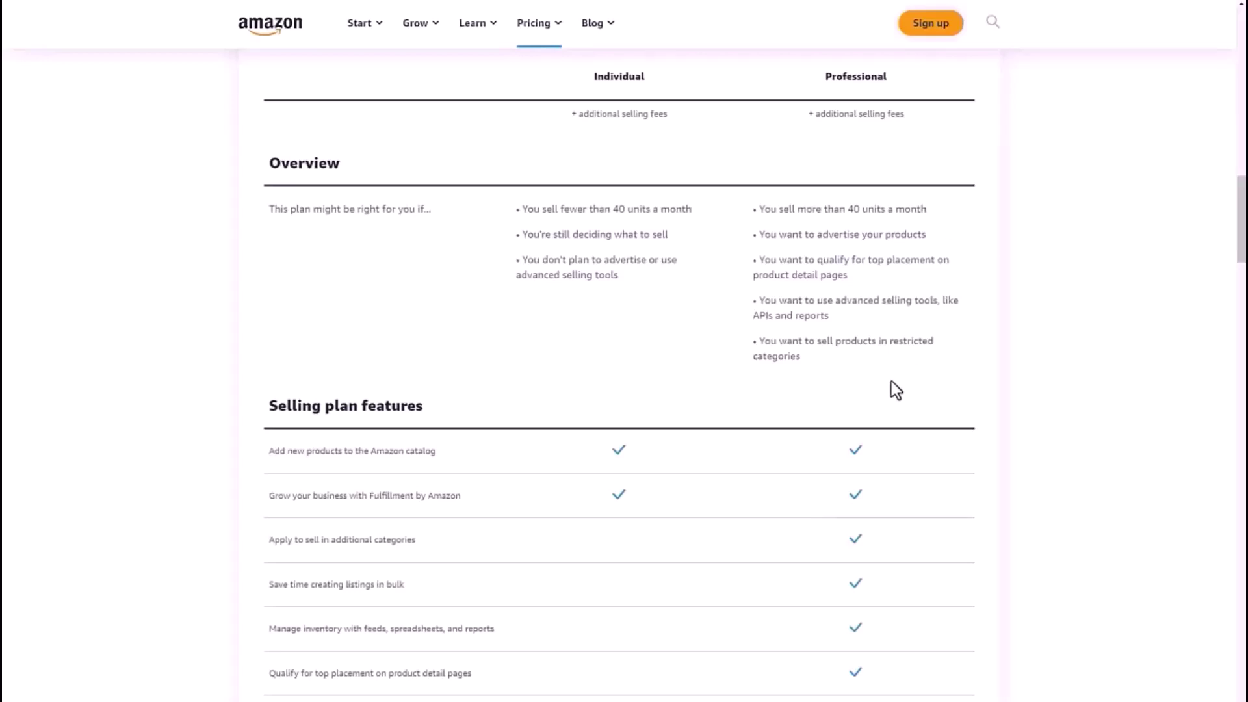
pyautogui.scroll(-3, 891, 387)
# Highlight the bulk listing creation feature row, then clear the highlight
pyautogui.moveTo(403, 437); pyautogui.dragTo(415, 441)
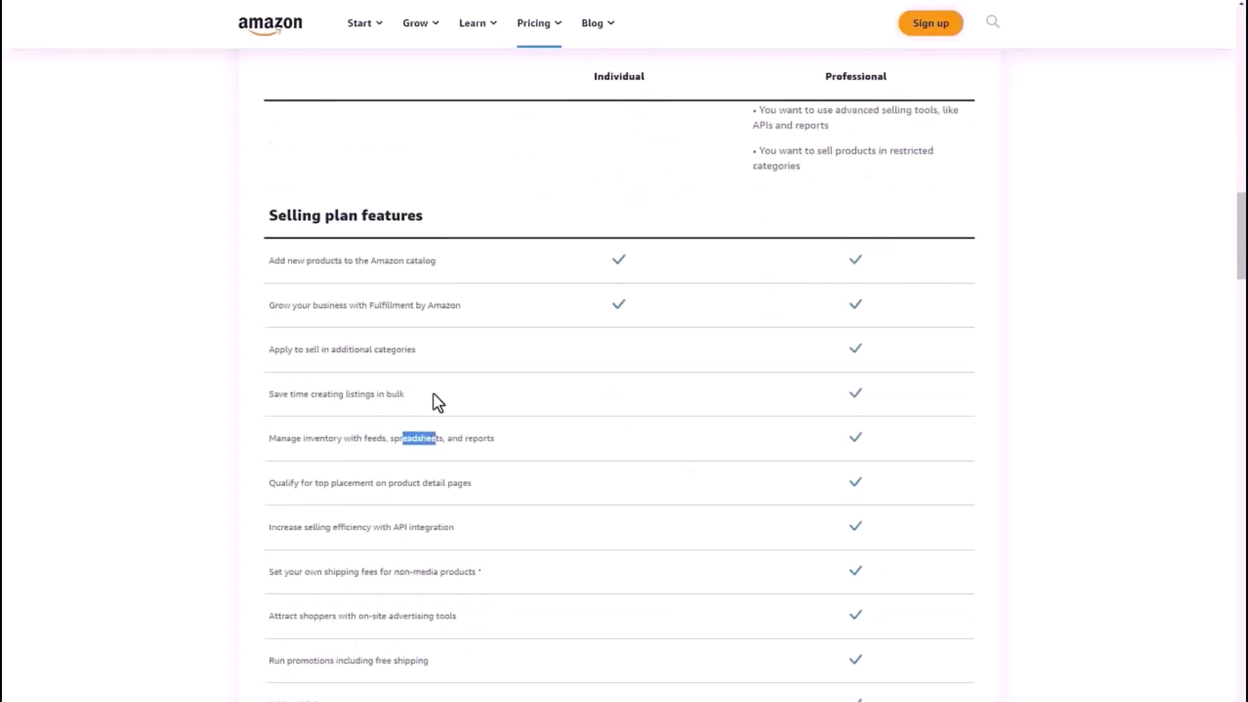
pyautogui.moveTo(404, 394); pyautogui.dragTo(336, 395)
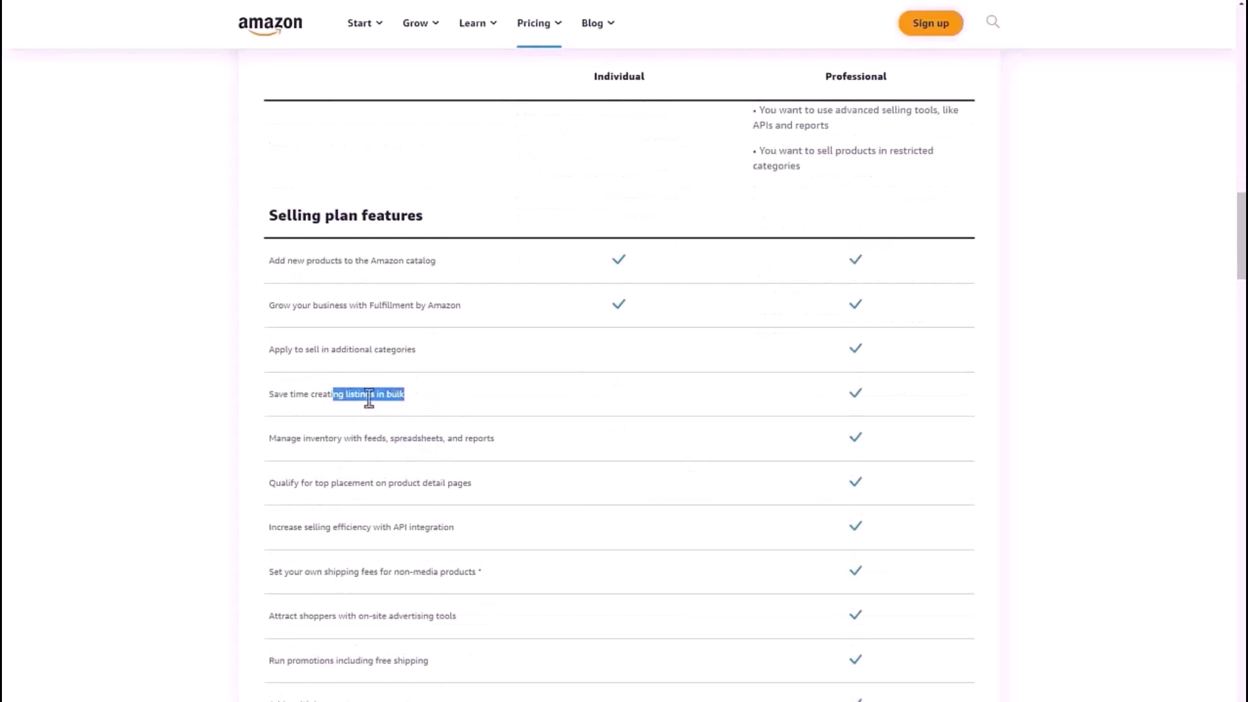
pyautogui.click(477, 397)
# Highlight the free-shipping promotions, on-site advertising tools and multiple users feature rows
pyautogui.scroll(-3, 478, 399)
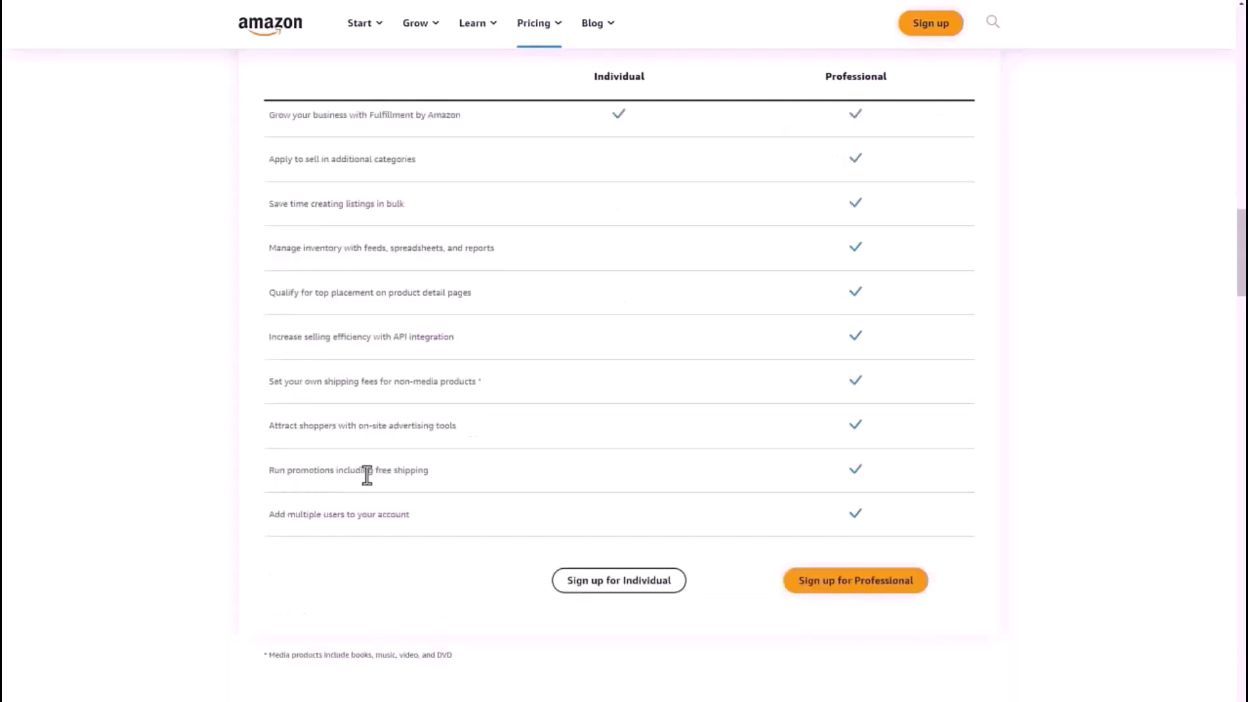
pyautogui.moveTo(405, 476); pyautogui.dragTo(512, 478)
pyautogui.click(507, 468)
pyautogui.moveTo(460, 426); pyautogui.dragTo(284, 429)
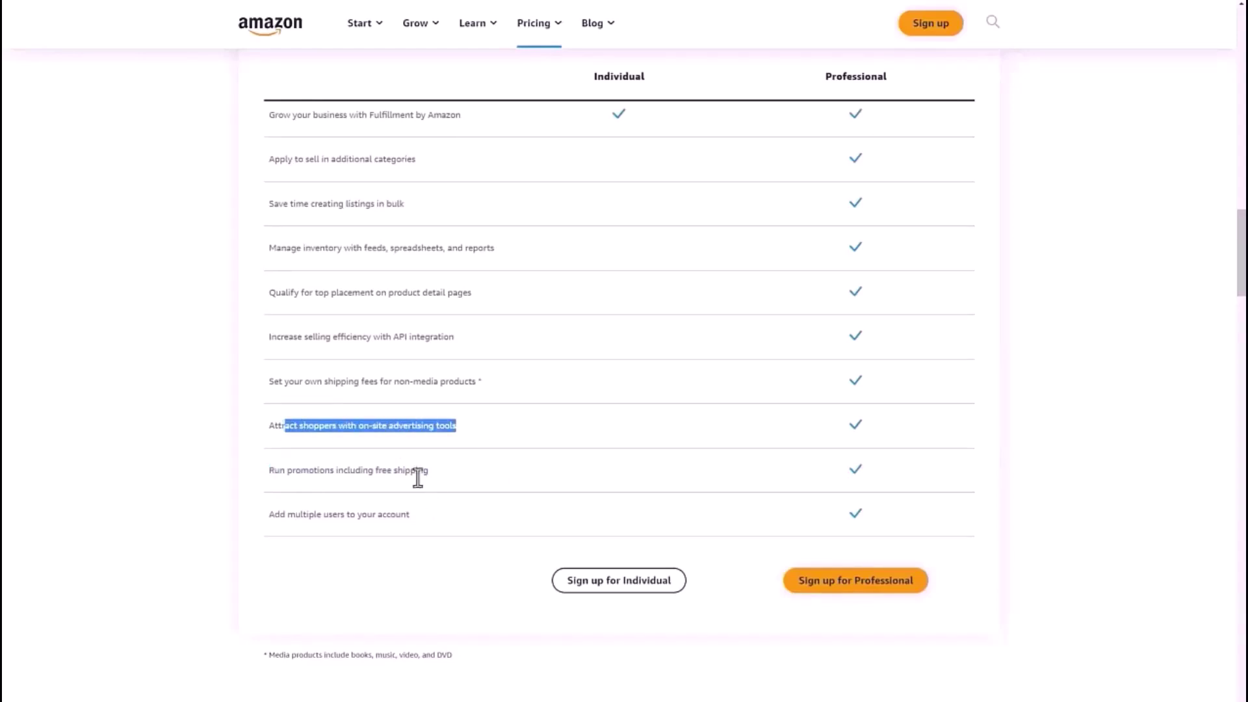
pyautogui.moveTo(286, 515); pyautogui.dragTo(473, 519)
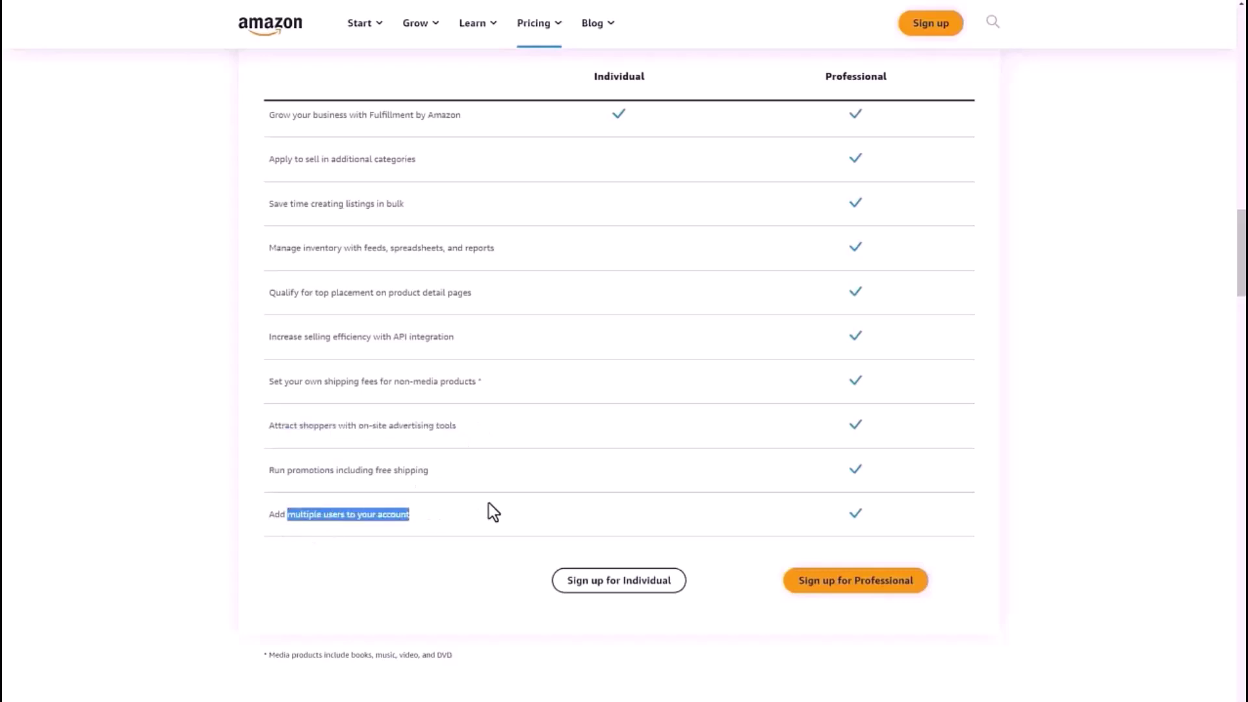
pyautogui.click(438, 516)
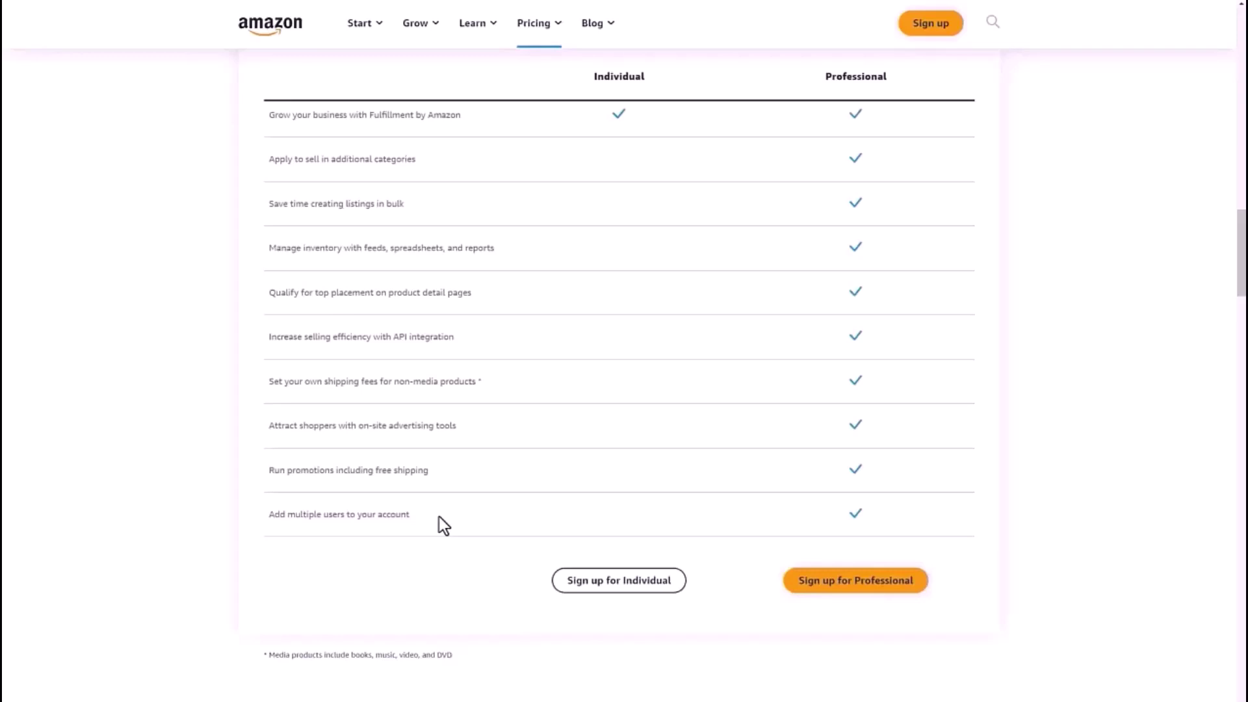
pyautogui.moveTo(268, 514); pyautogui.dragTo(453, 523)
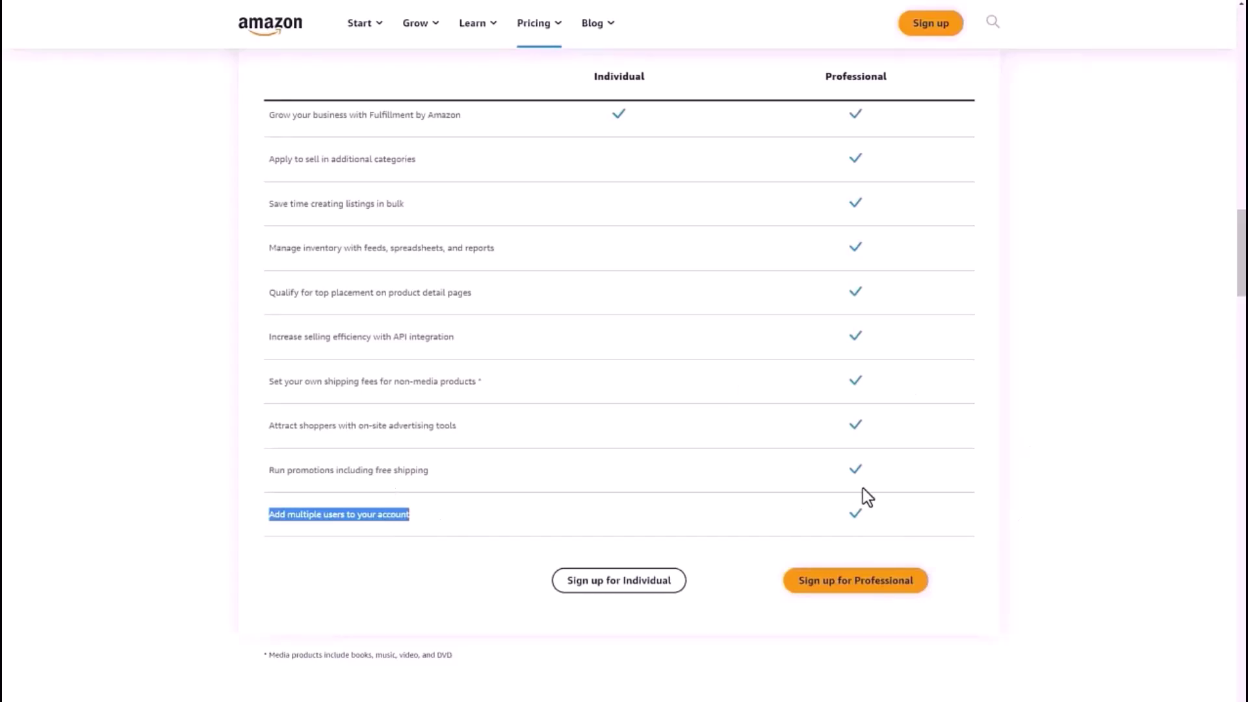
# Scroll back to the Selling plans table showing Individual $0.99 and Professional $39.99
pyautogui.scroll(8, 871, 520)
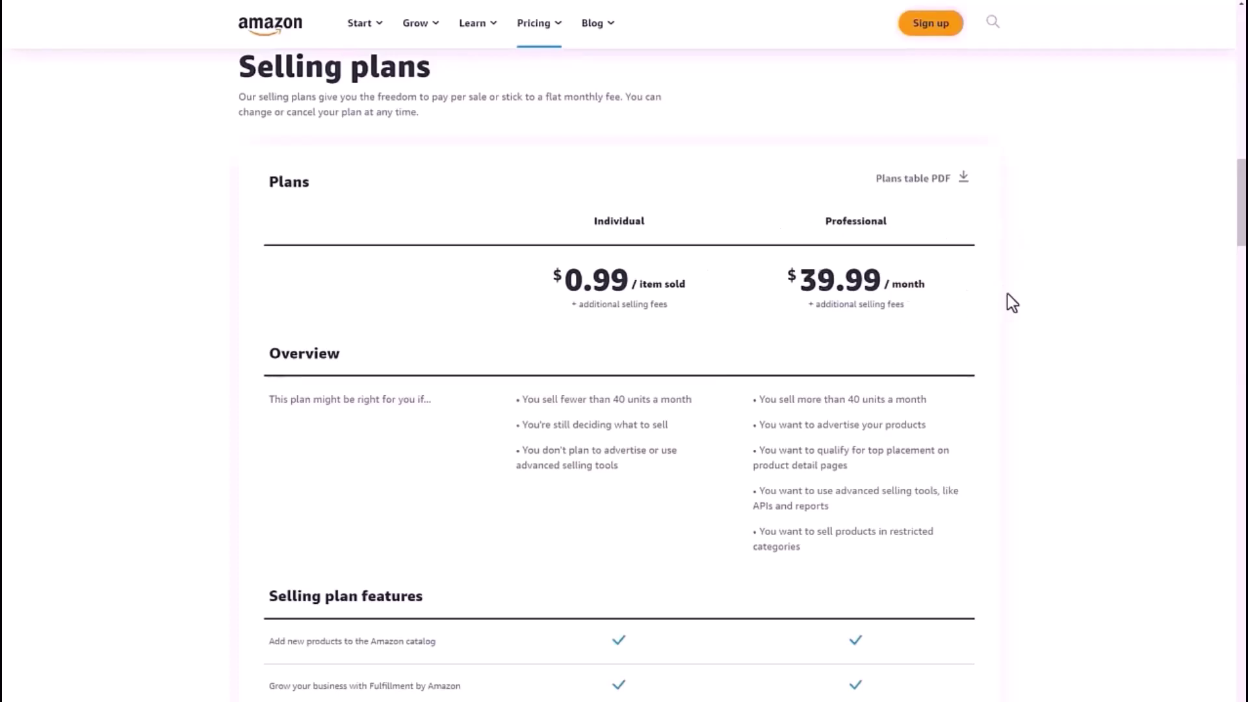
pyautogui.scroll(-5, 1008, 296)
pyautogui.scroll(6, 916, 504)
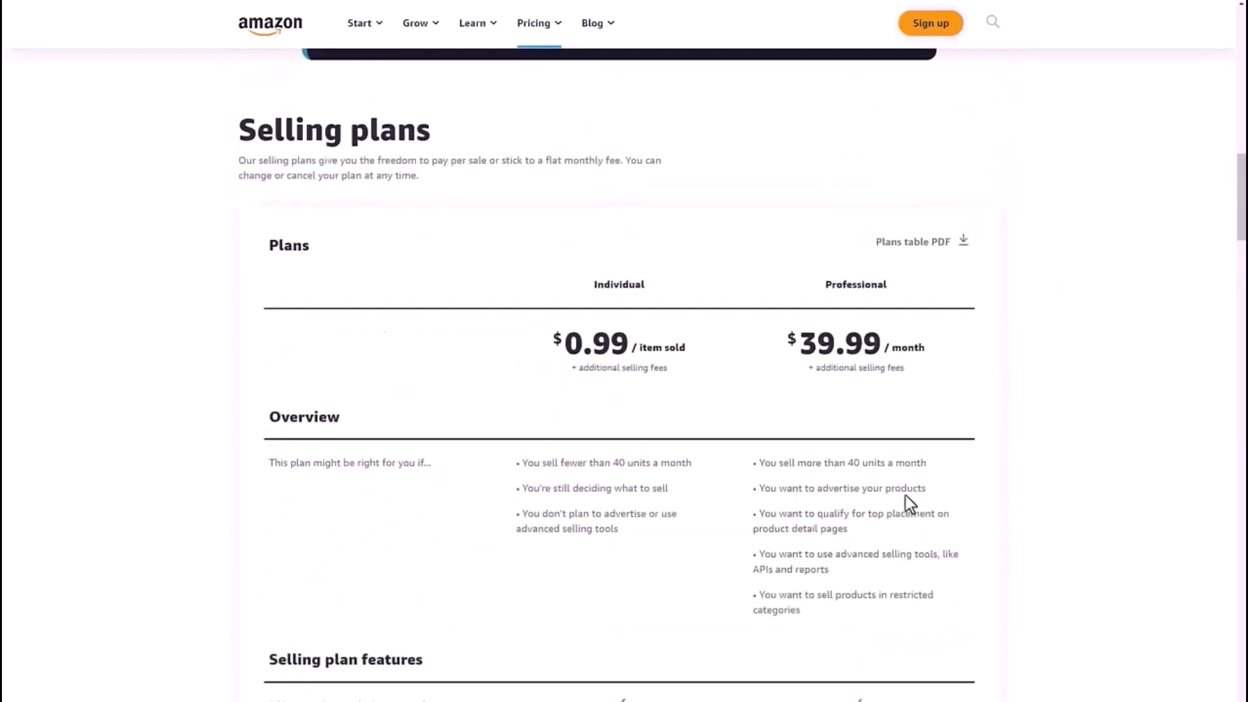
pyautogui.scroll(-5, 903, 497)
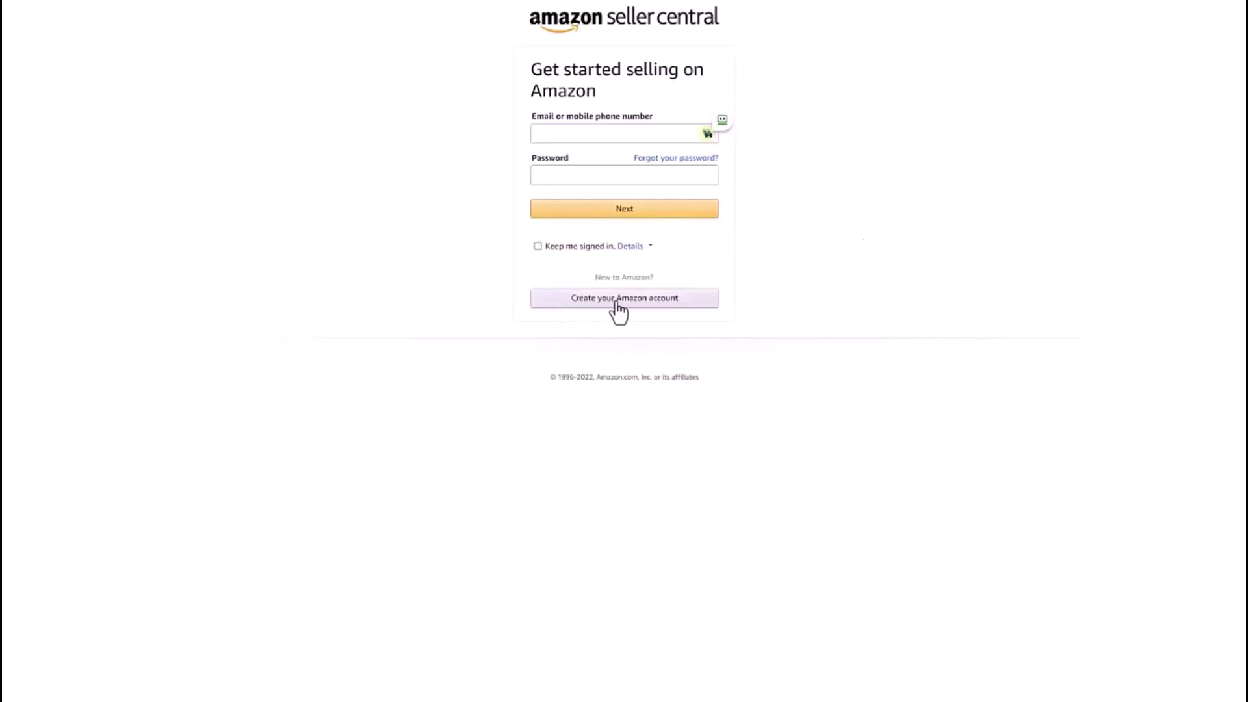
# Start a new Amazon account with the seller's name and auto-filled email and password, and submit it
pyautogui.click(639, 304)
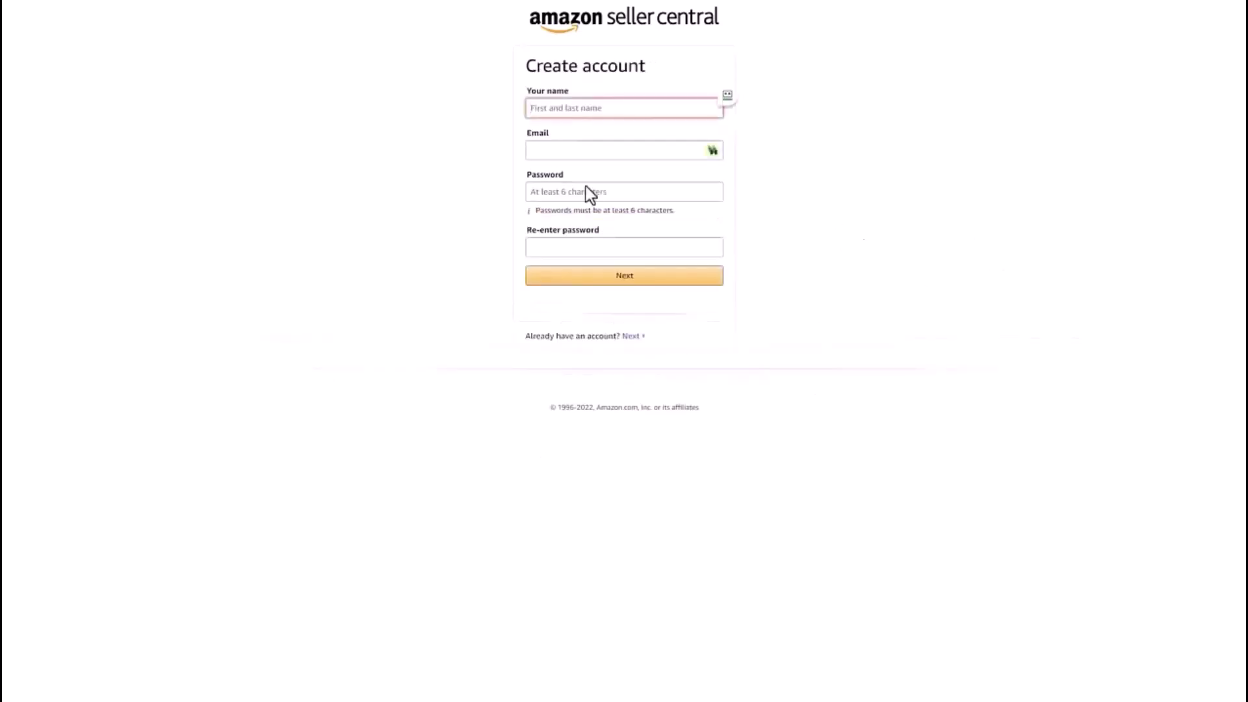
pyautogui.click(712, 151)
pyautogui.click(676, 251)
pyautogui.hotkey('ctrl', 'v')
pyautogui.press('Return')
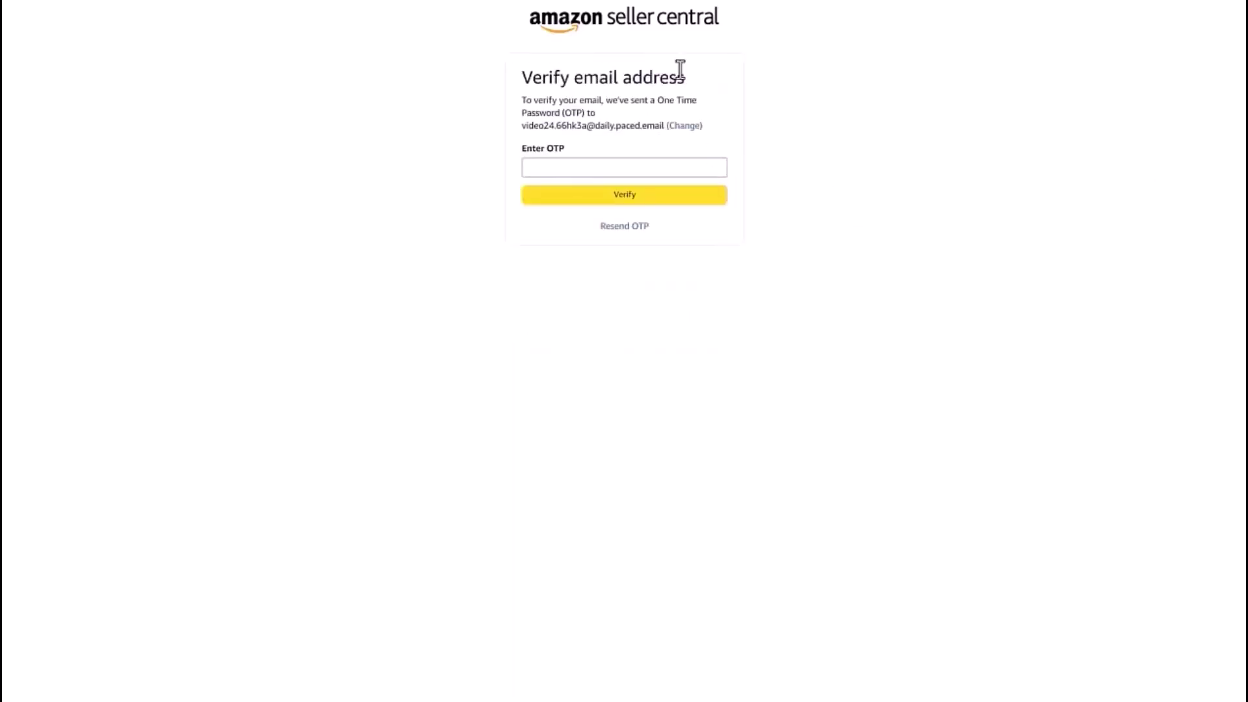
# Enter the email and phone verification codes to confirm the new account
pyautogui.click(558, 169)
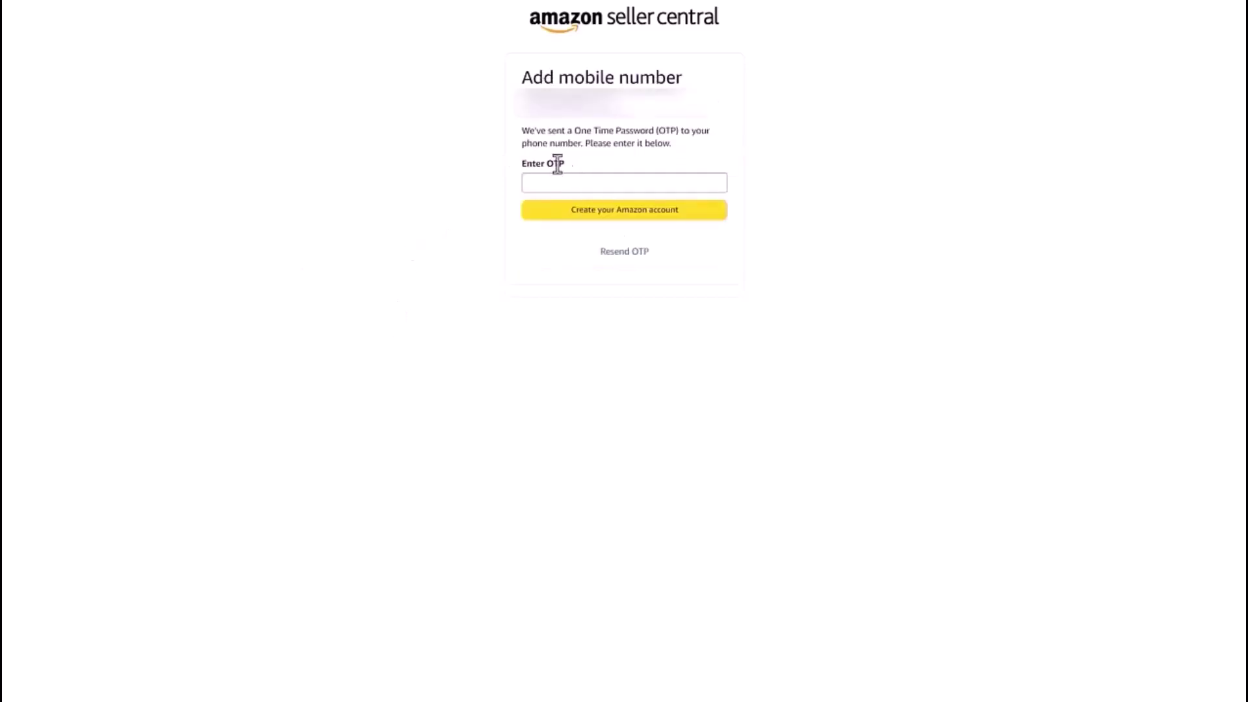
pyautogui.tripleClick(557, 164)
pyautogui.click(665, 180)
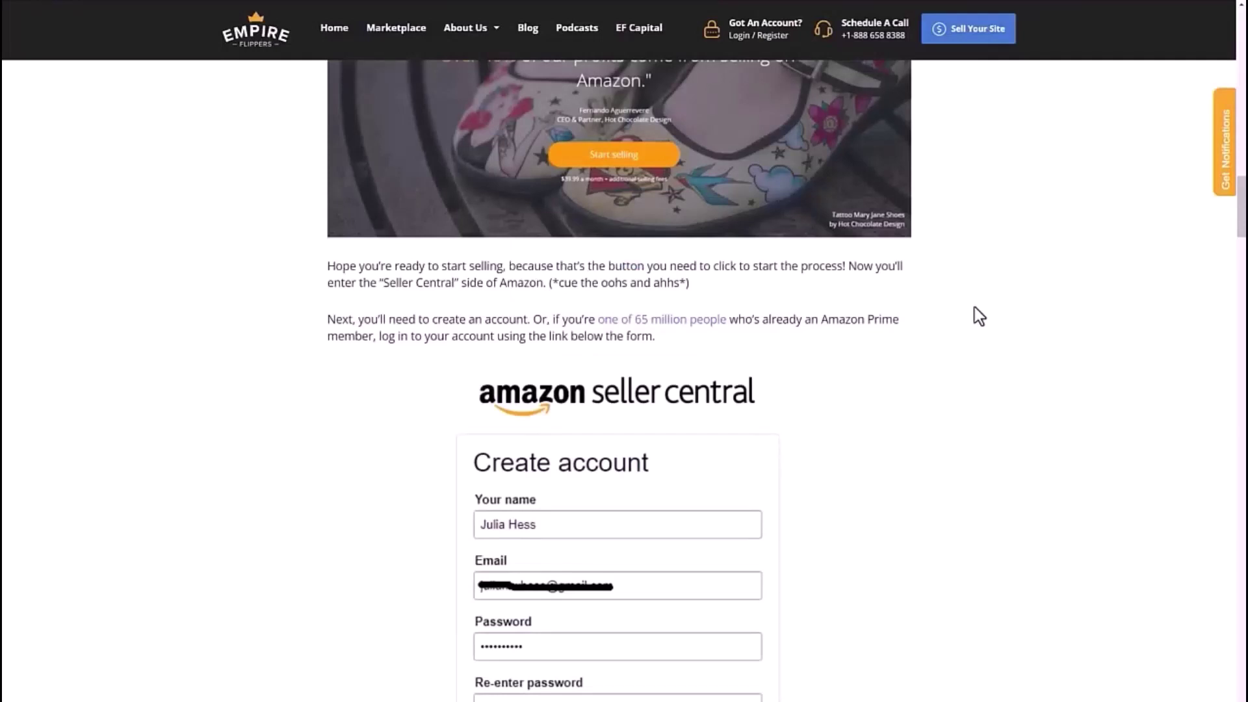
# Scroll the guide past the Create account, seller information and billing screenshots to 'Provide your tax information'
pyautogui.scroll(-3, 973, 306)
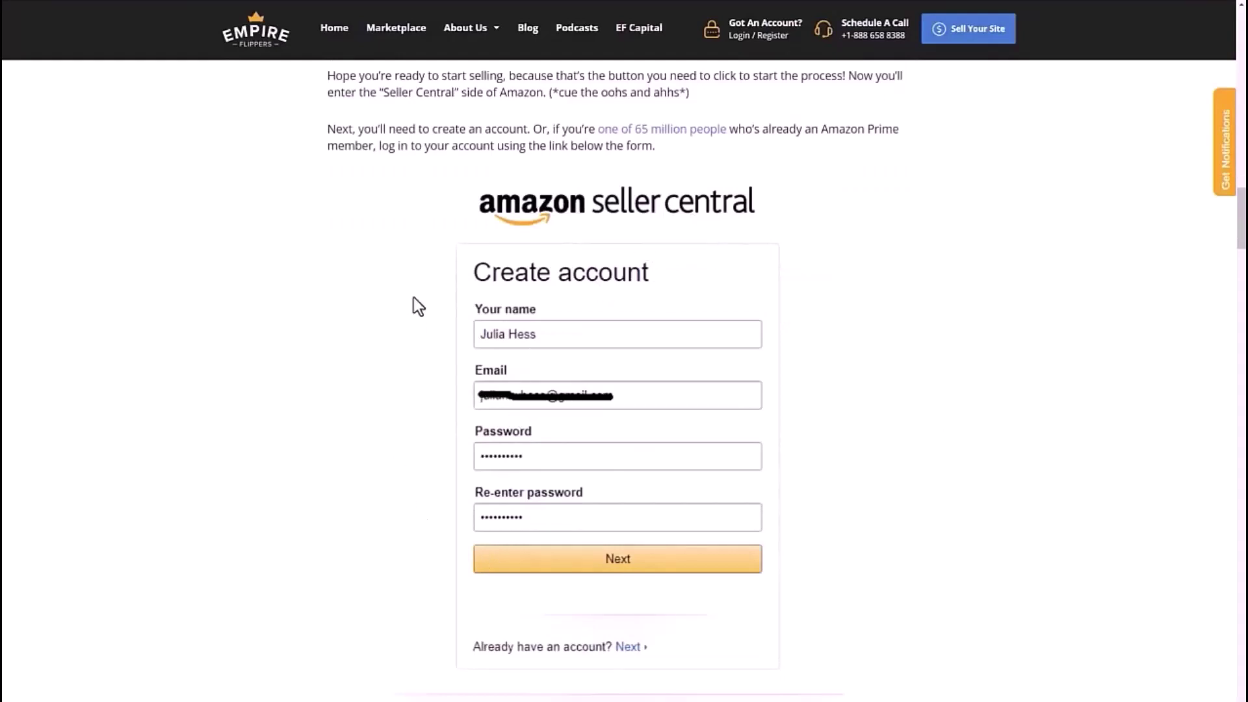
pyautogui.scroll(-1, 299, 486)
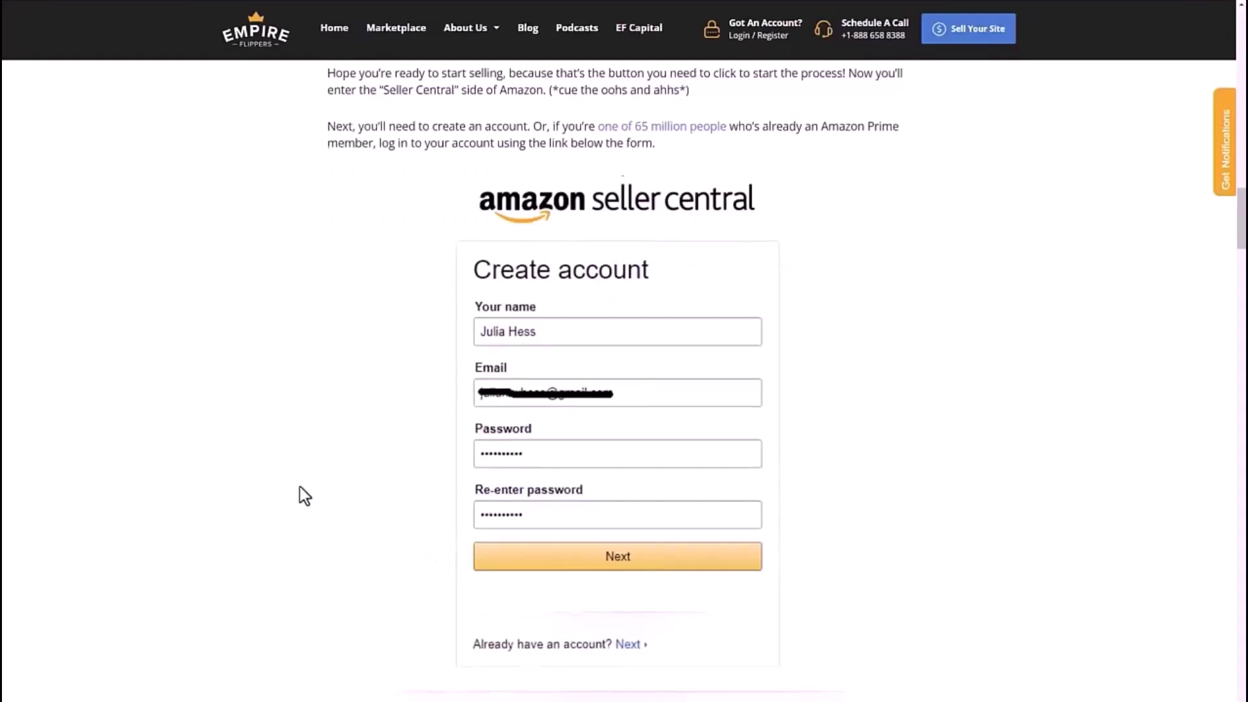
pyautogui.scroll(-13, 197, 485)
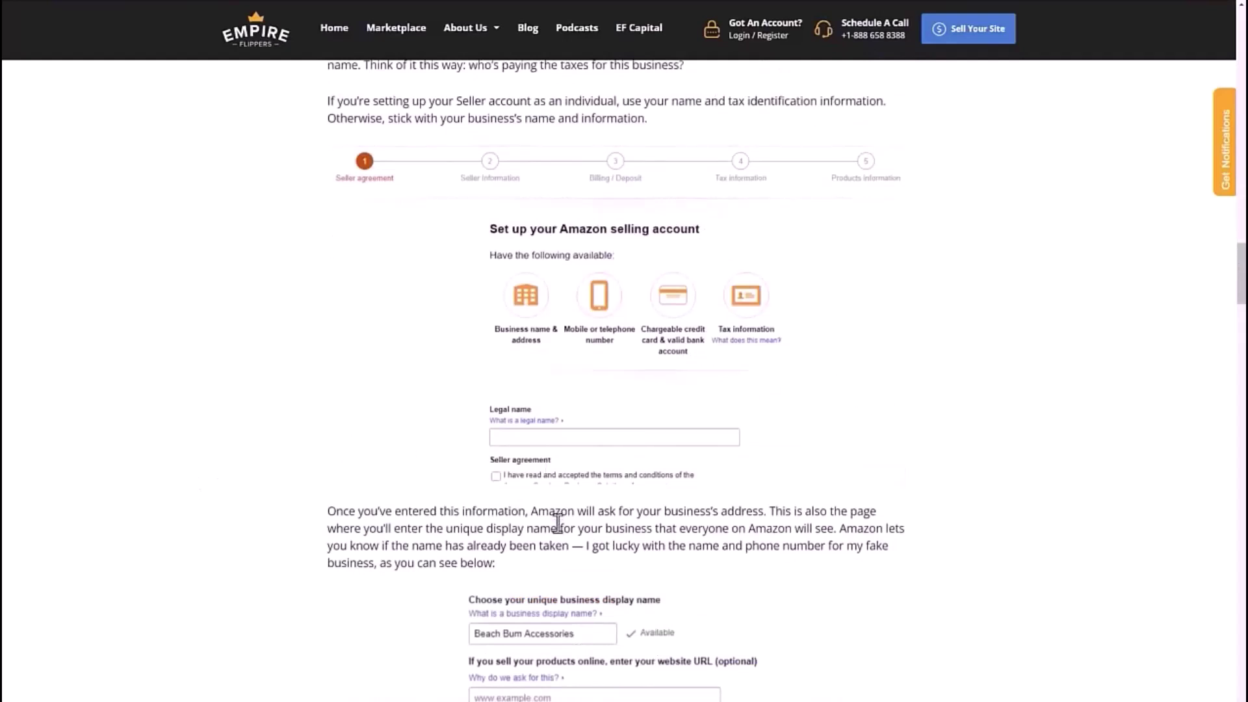
pyautogui.scroll(1, 496, 310)
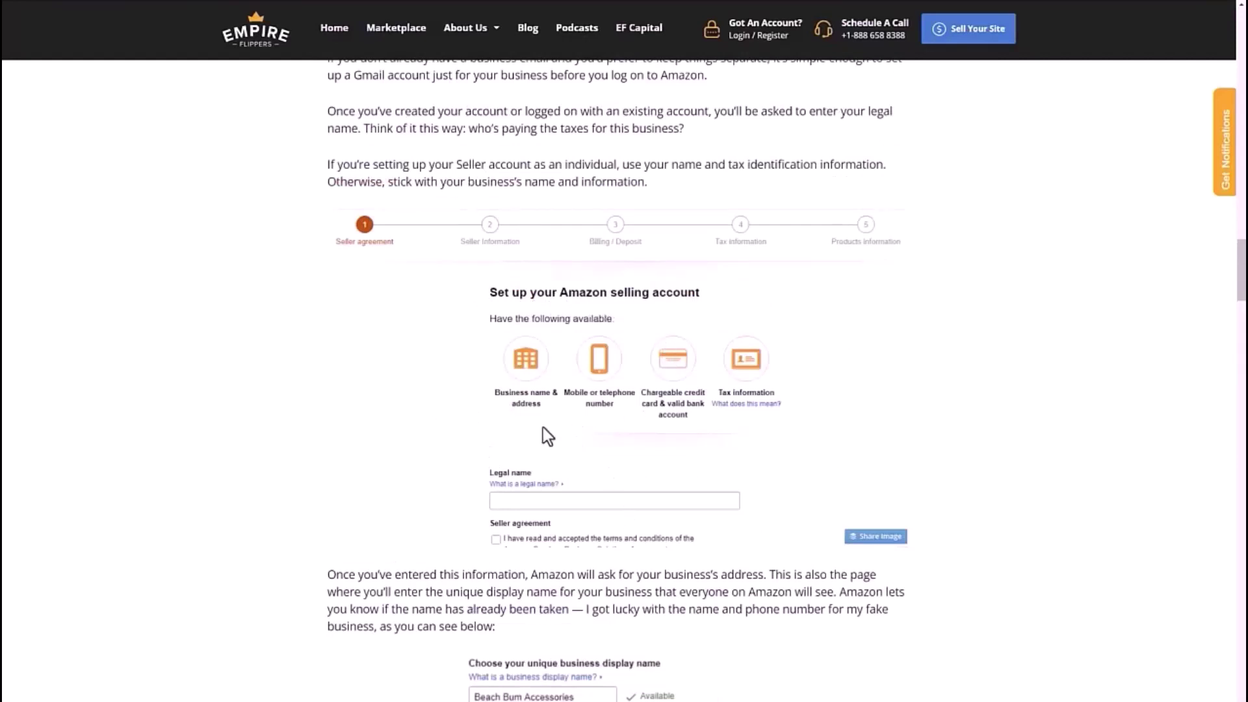
pyautogui.scroll(-2, 494, 416)
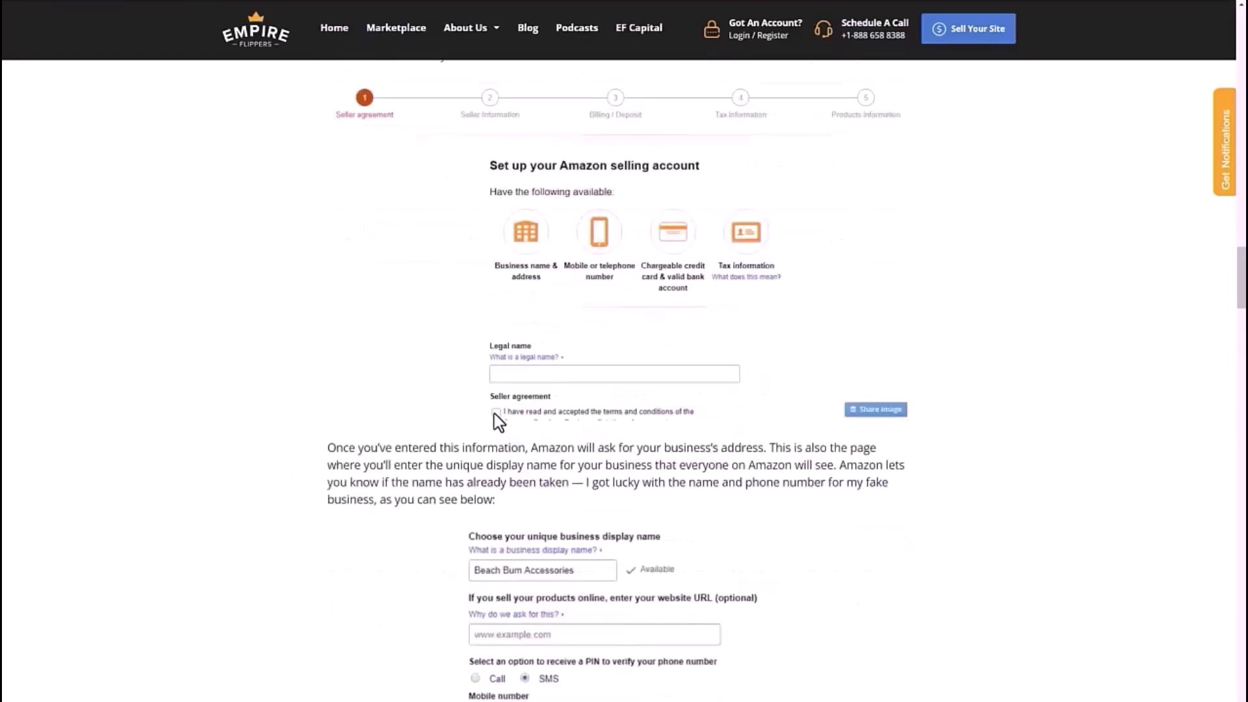
pyautogui.scroll(-3, 321, 416)
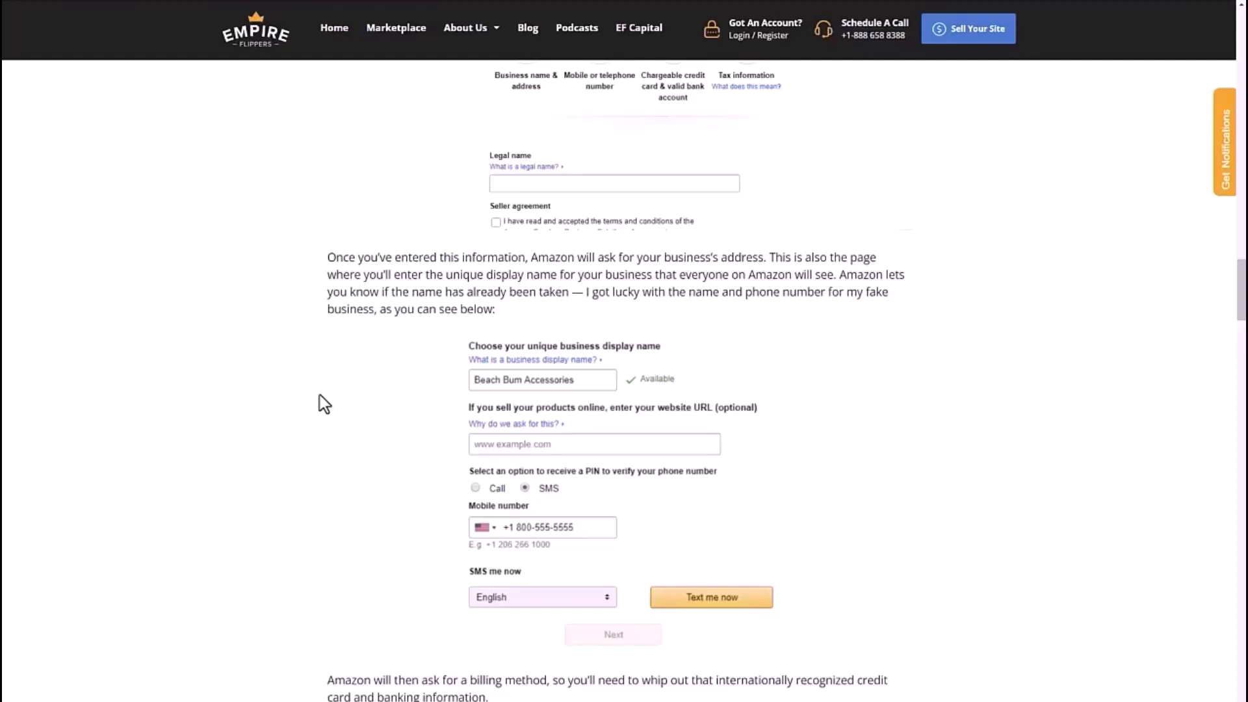
pyautogui.scroll(-2, 320, 396)
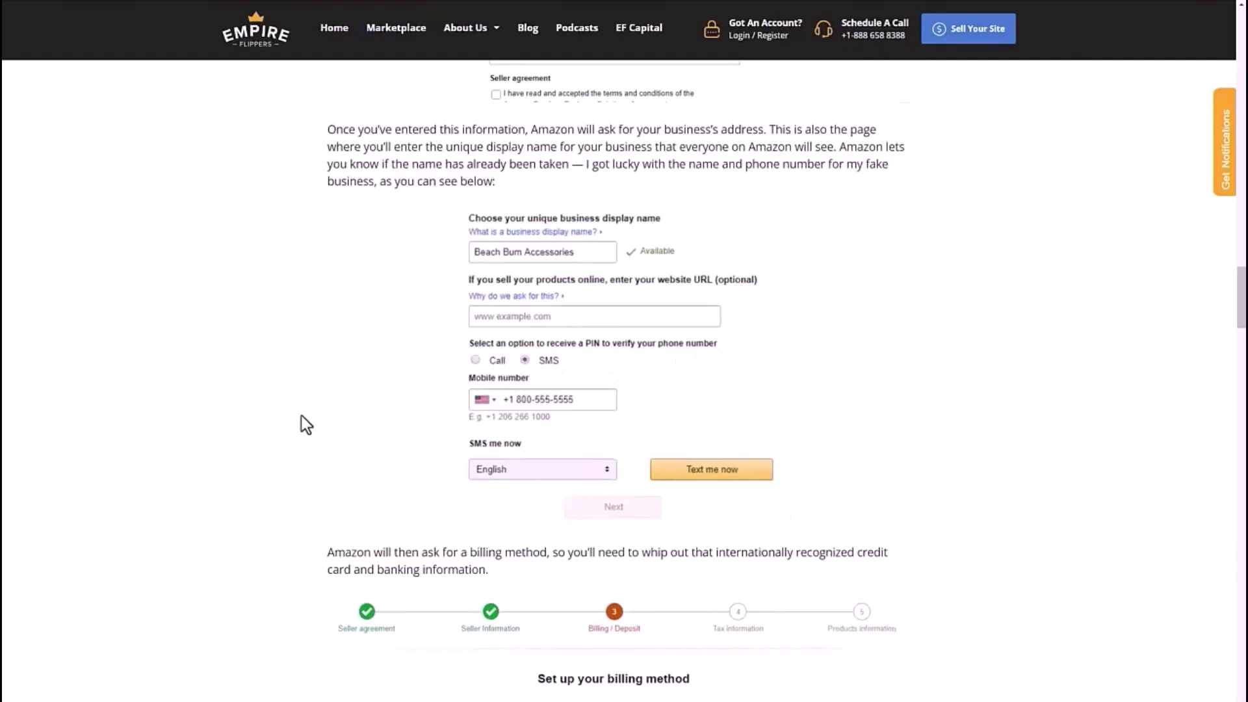
pyautogui.scroll(-1, 574, 272)
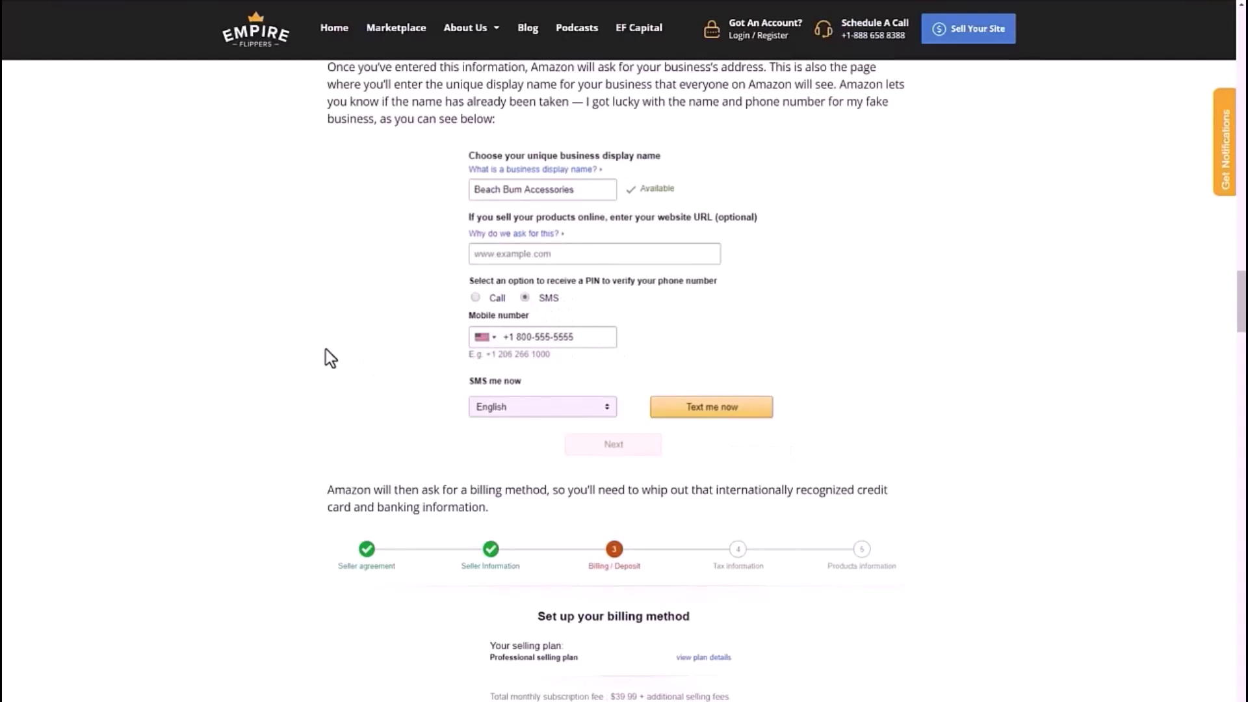
pyautogui.scroll(-5, 325, 349)
pyautogui.scroll(3, 326, 349)
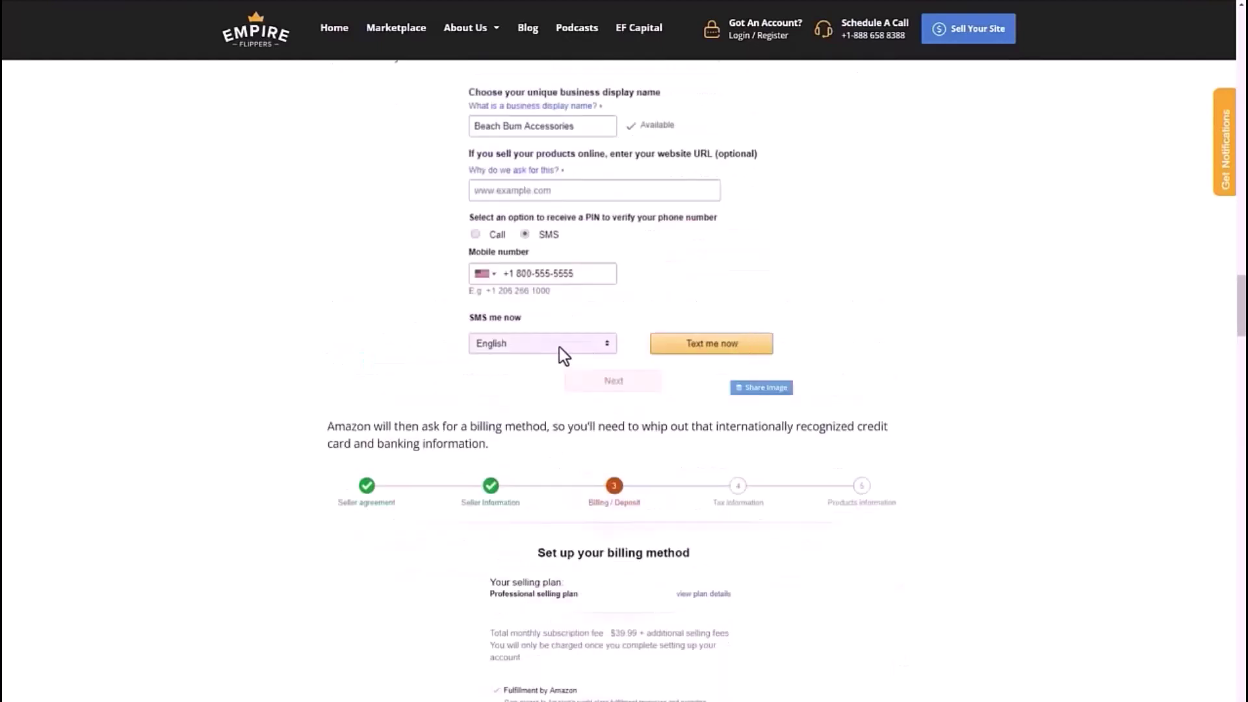
pyautogui.scroll(-2, 272, 367)
pyautogui.scroll(-7, 275, 367)
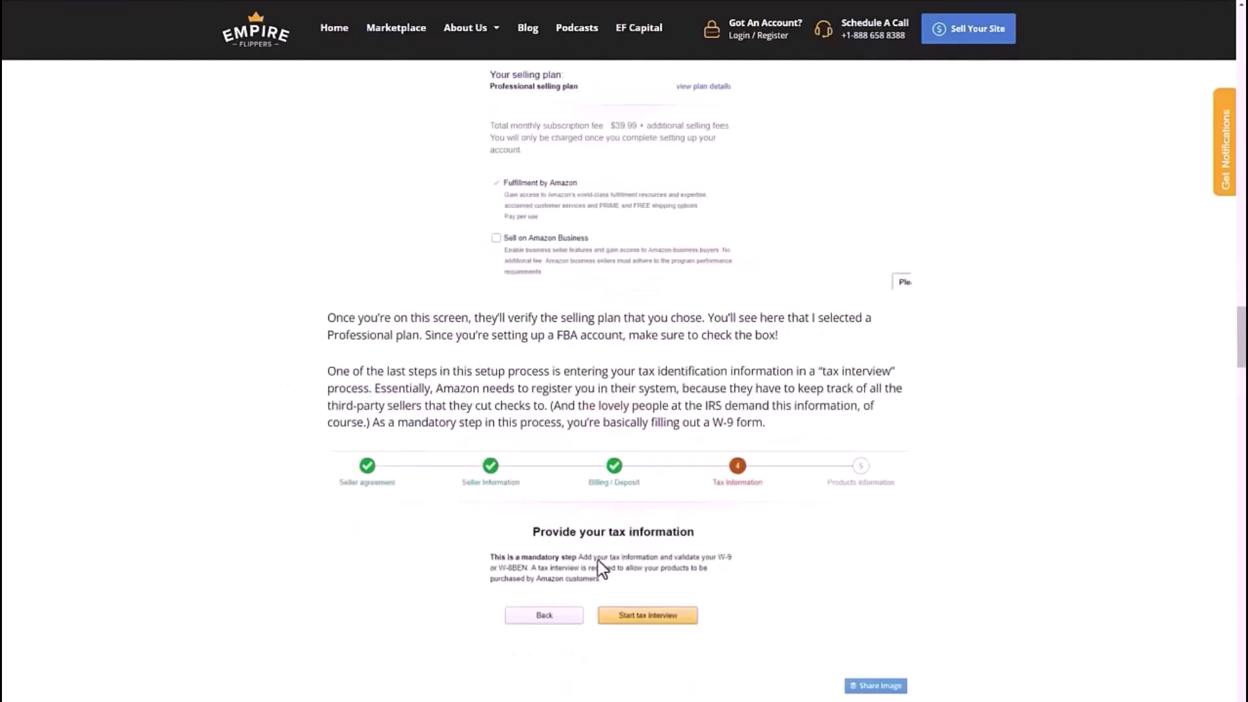
# Scroll past the Tax Information Interview screenshot to the 'Tell us about your products' step
pyautogui.scroll(-4, 413, 363)
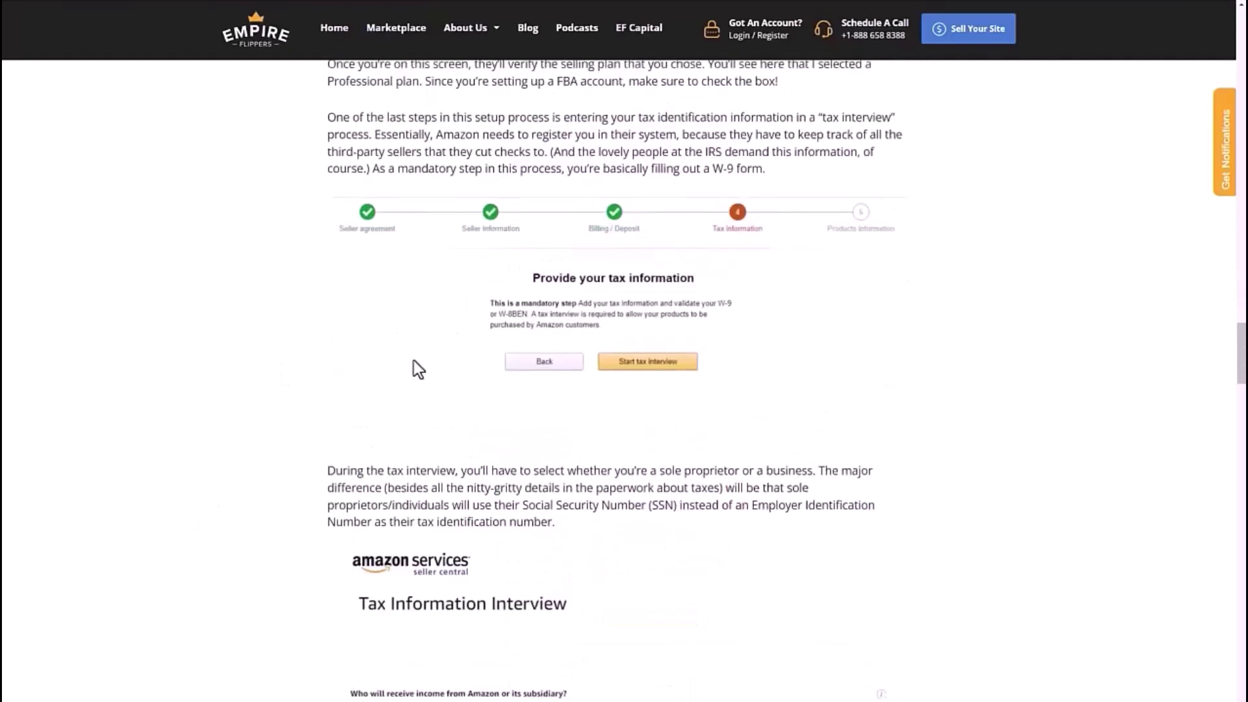
pyautogui.scroll(-4, 179, 434)
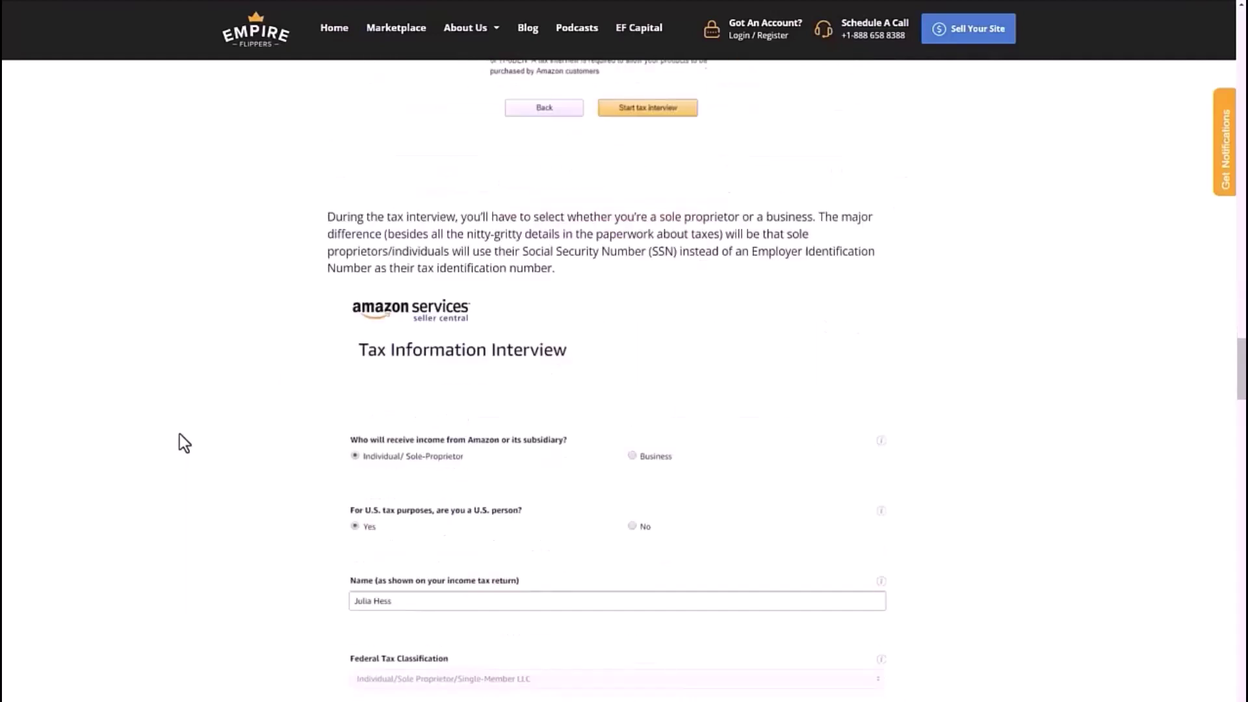
pyautogui.scroll(1, 575, 543)
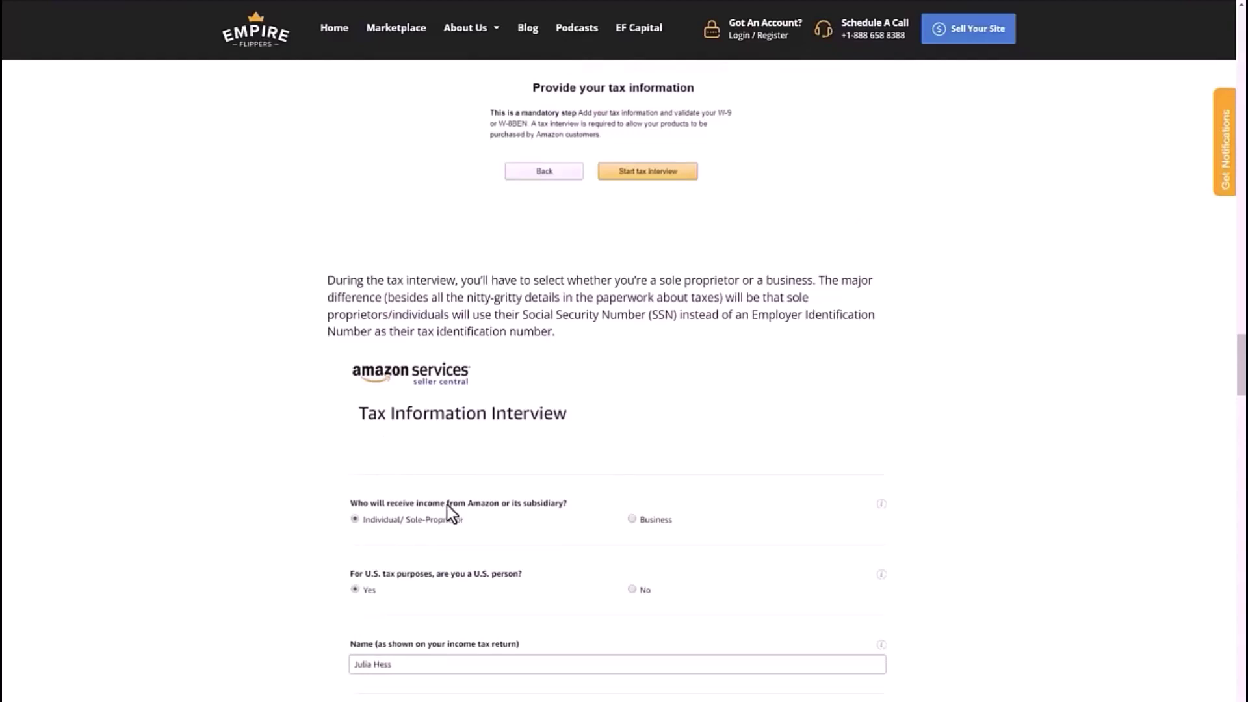
pyautogui.scroll(-2, 339, 436)
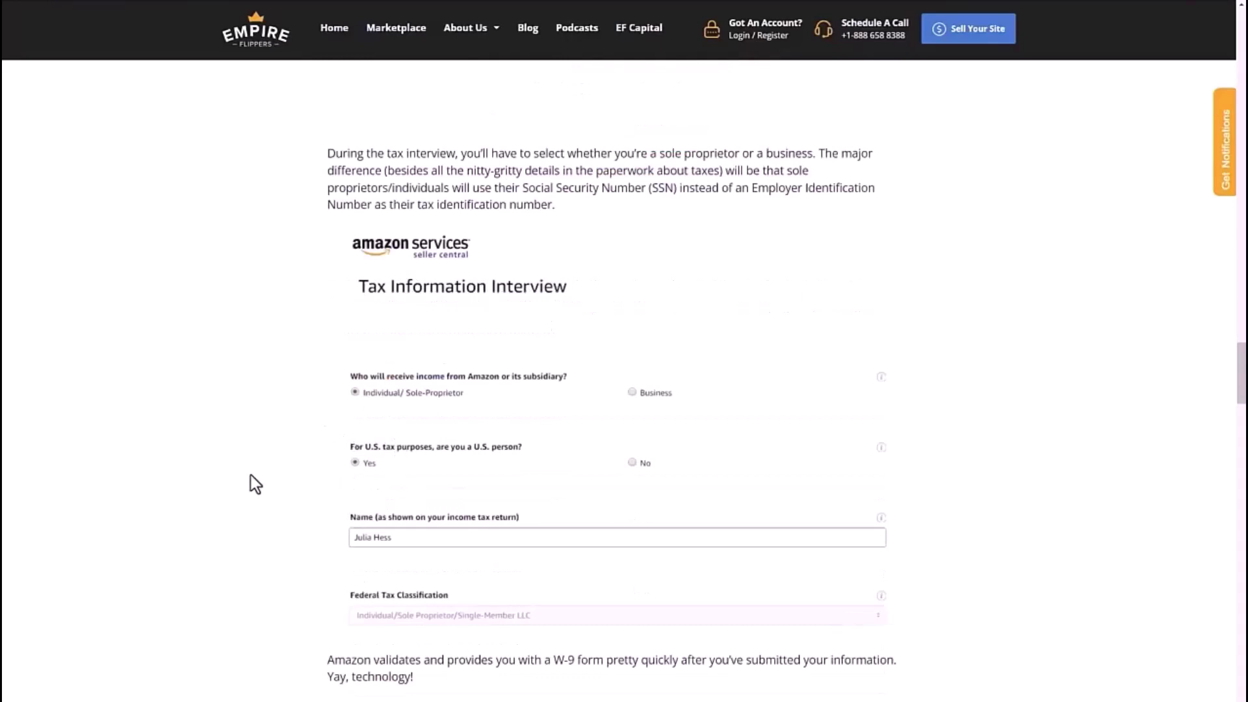
pyautogui.scroll(-1, 250, 474)
pyautogui.scroll(-1, 251, 475)
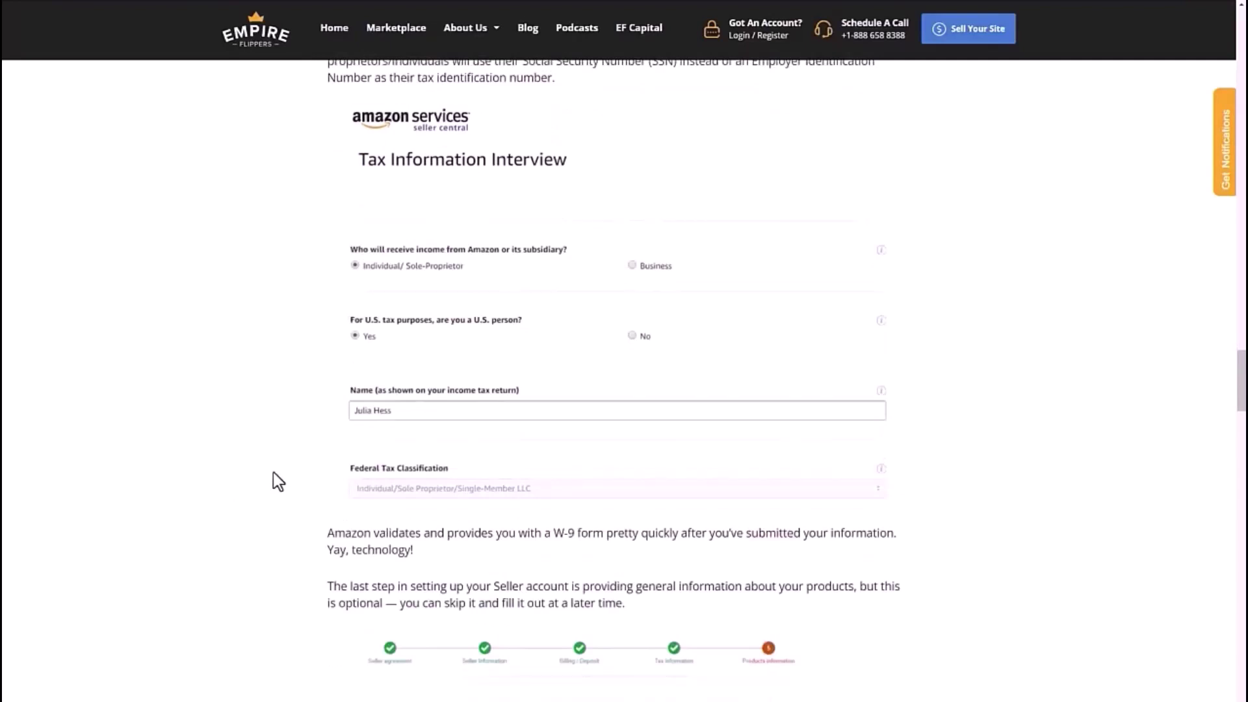
pyautogui.scroll(-7, 270, 475)
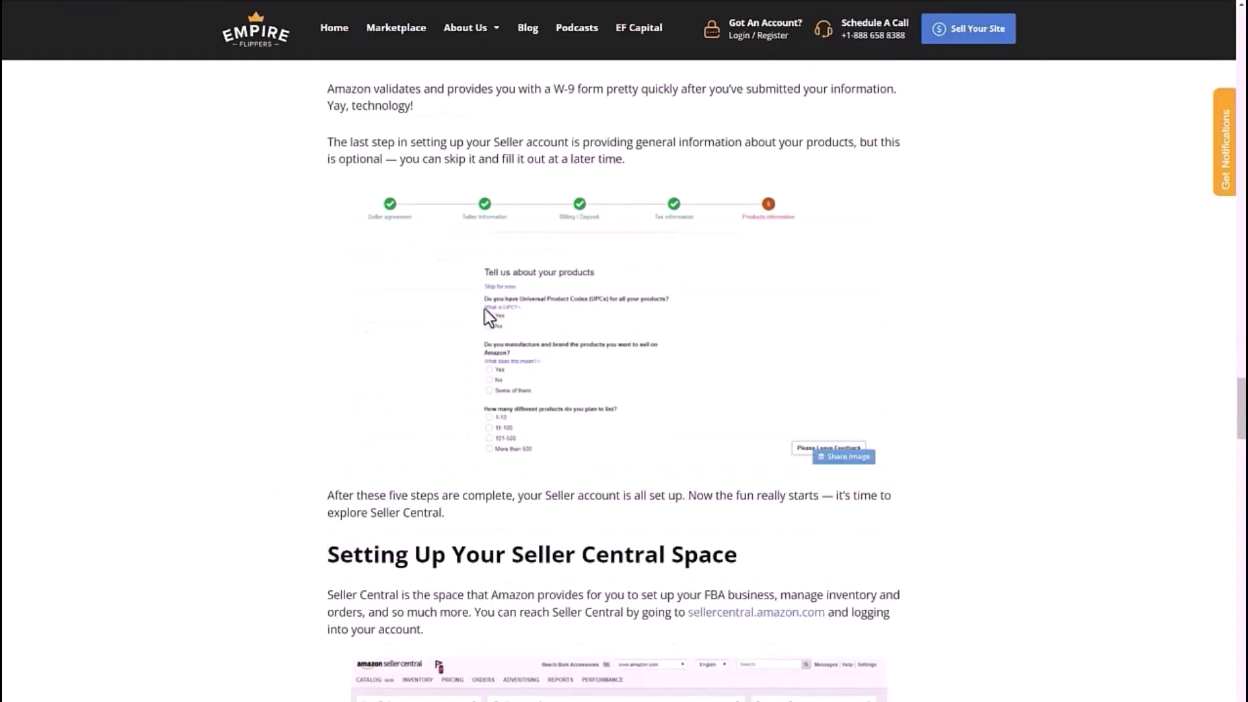
# Scroll to the 'Setting Up Your Seller Central Space' heading and its dashboard screenshot with Brand Health and News cards
pyautogui.scroll(-2, 254, 359)
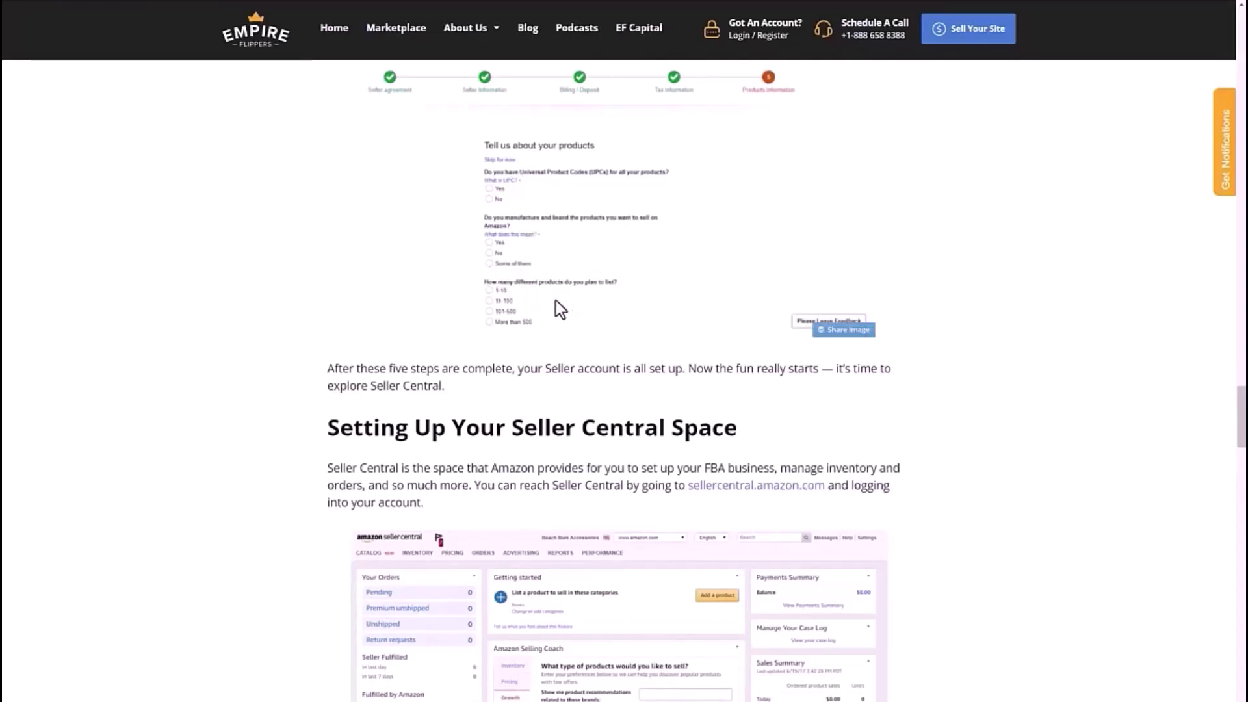
pyautogui.scroll(-2, 475, 329)
pyautogui.scroll(1, 482, 200)
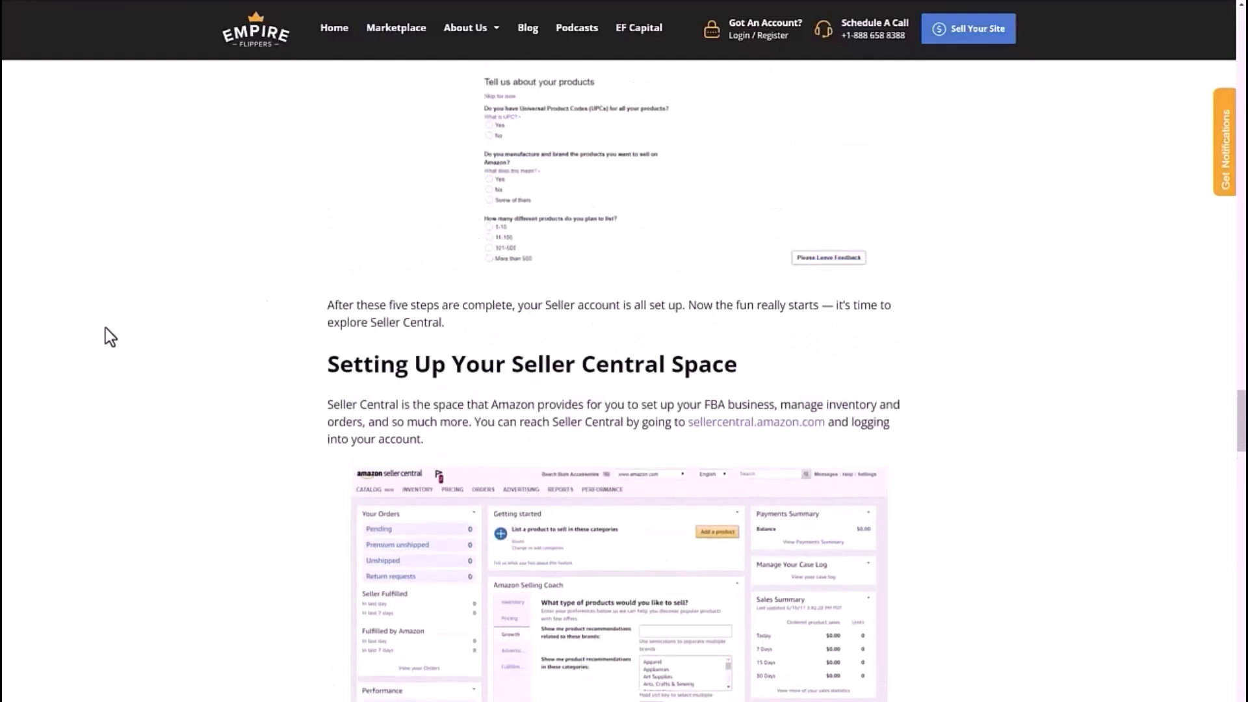
pyautogui.scroll(-3, 106, 329)
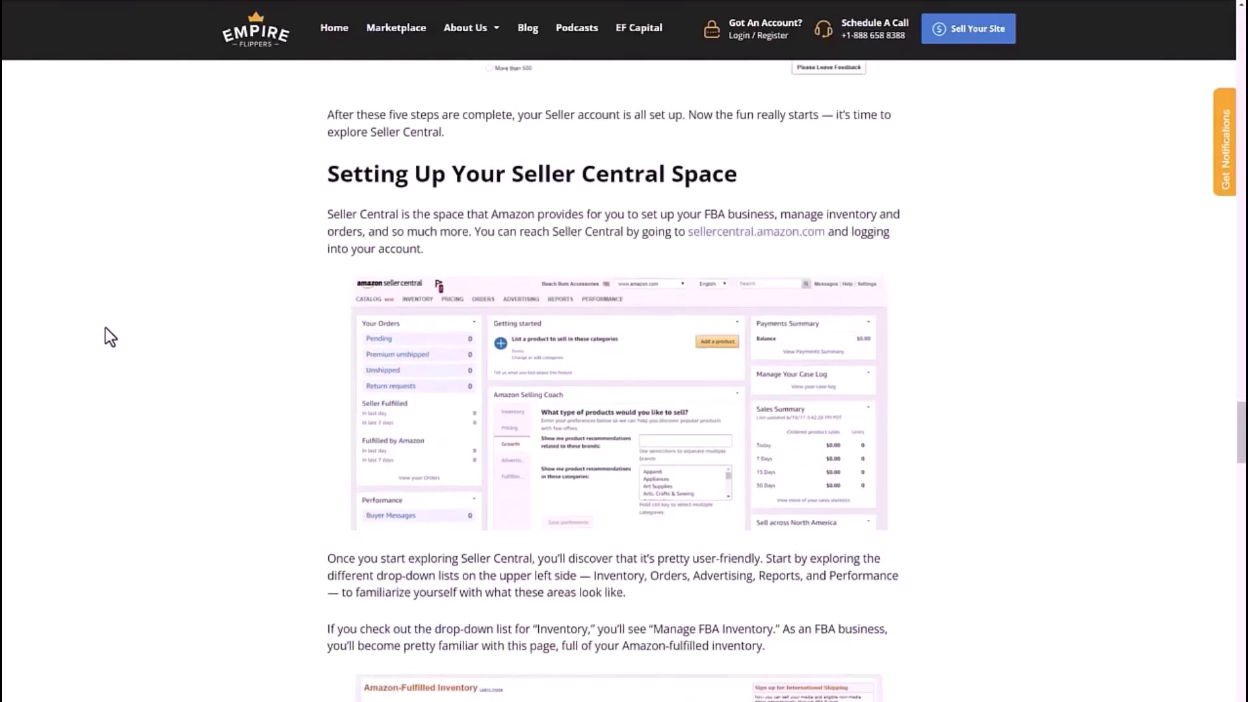
pyautogui.scroll(-1, 111, 328)
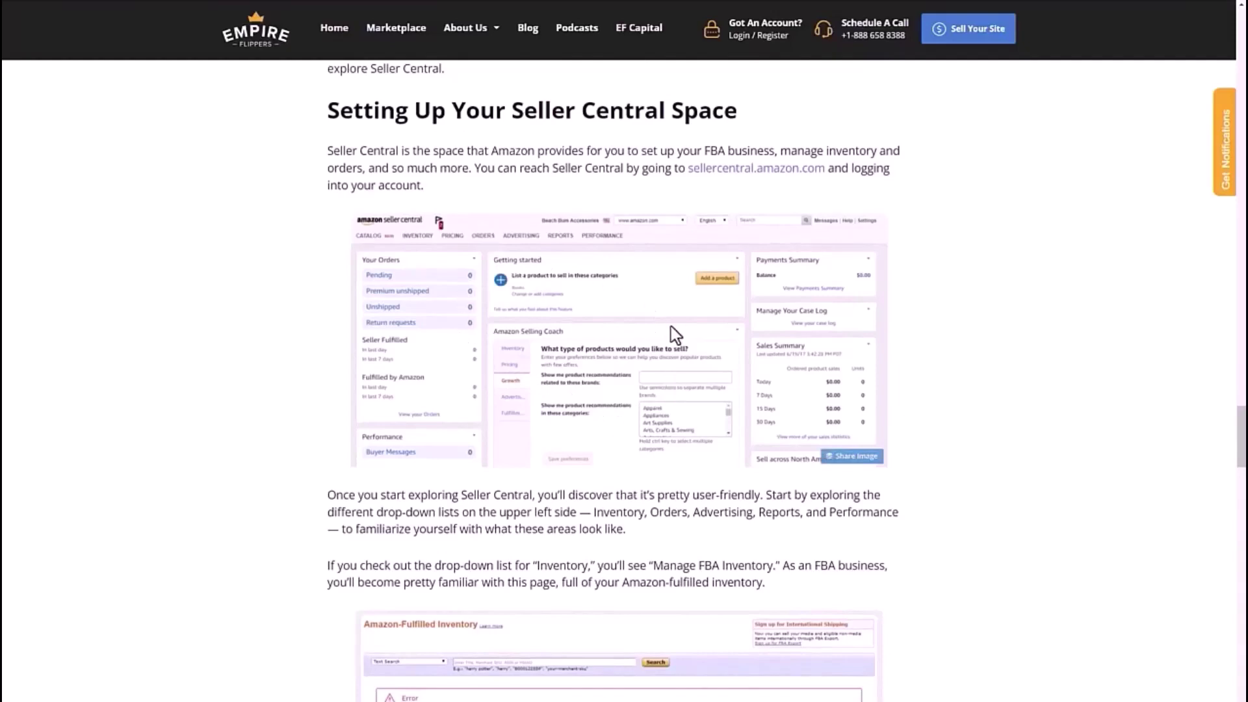
pyautogui.scroll(-3, 536, 325)
pyautogui.scroll(2, 591, 233)
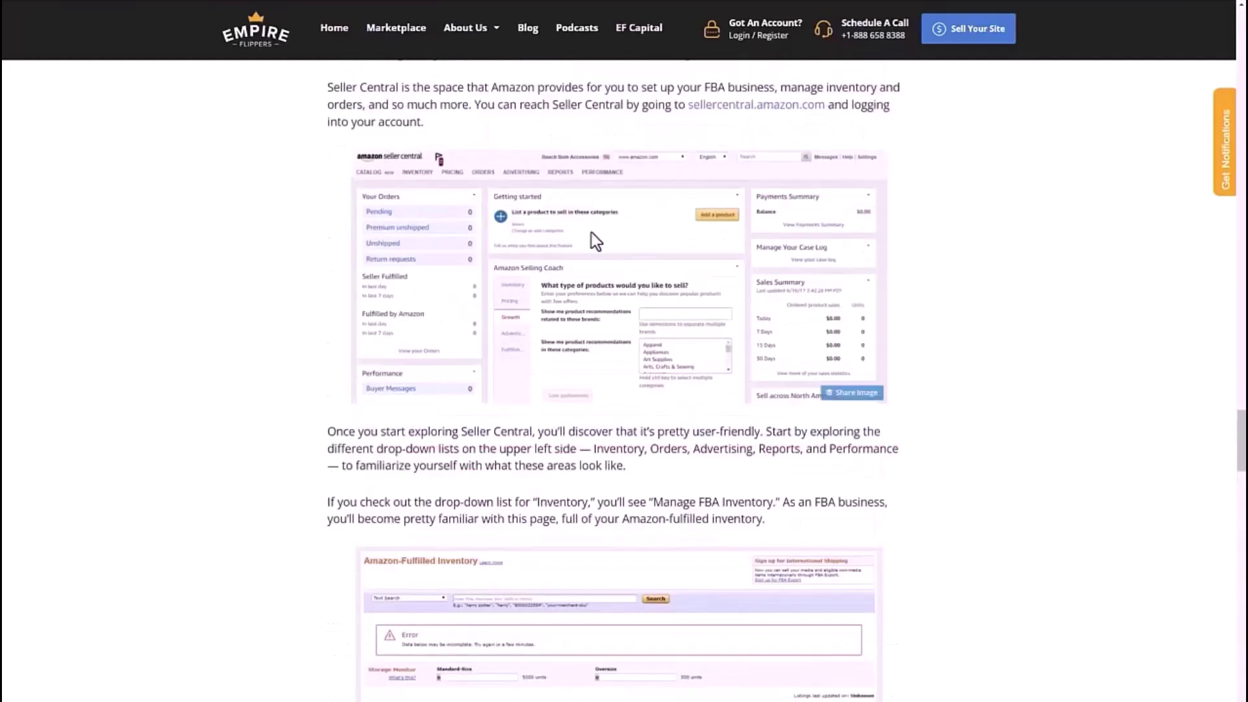
# Scroll back up to the guide's dashboard screenshot showing Restock Inventory, Add More to FBA and Seller Forums cards
pyautogui.moveTo(676, 338)
pyautogui.scroll(2, 182, 315)
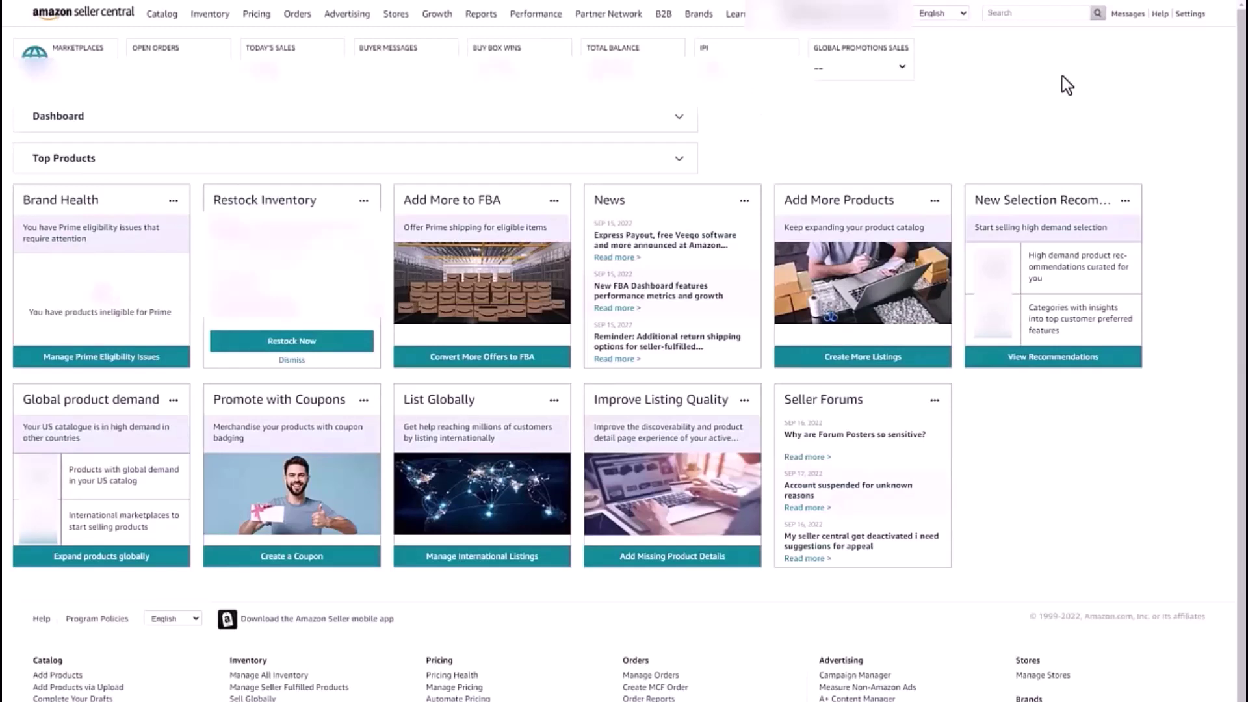
# Open the seller Account Info page from the Settings menu
pyautogui.moveTo(1192, 20)
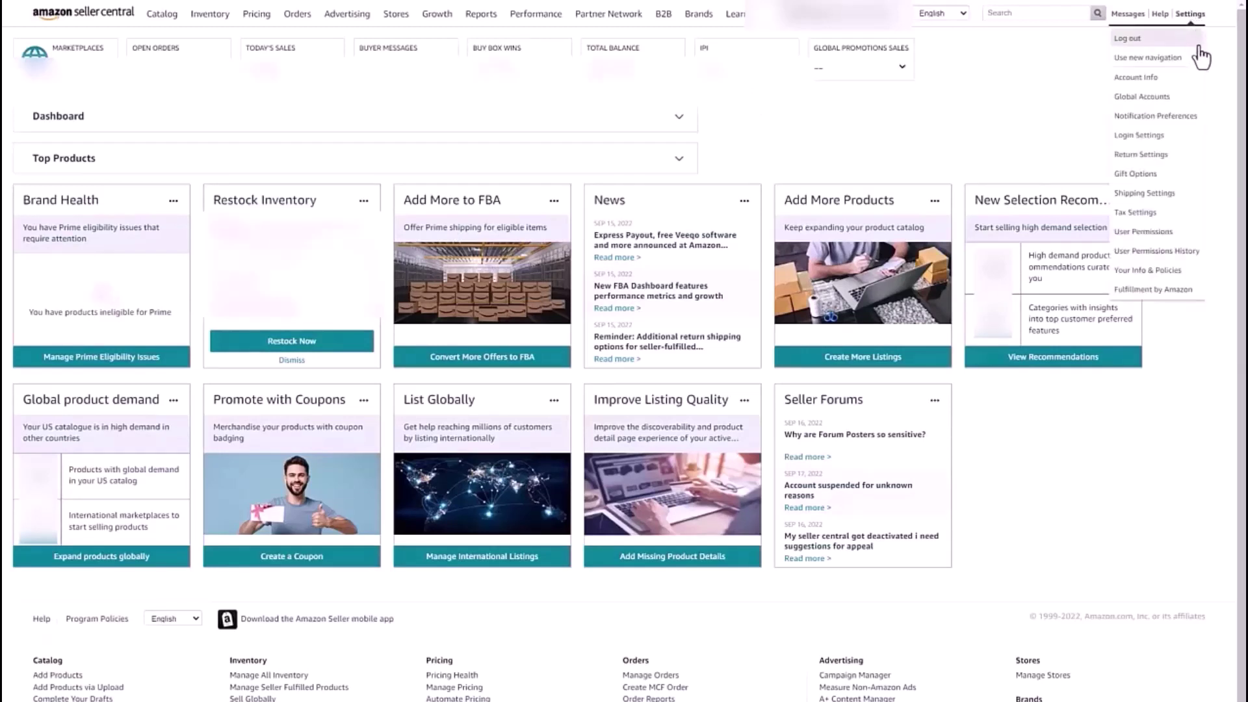
pyautogui.click(1136, 77)
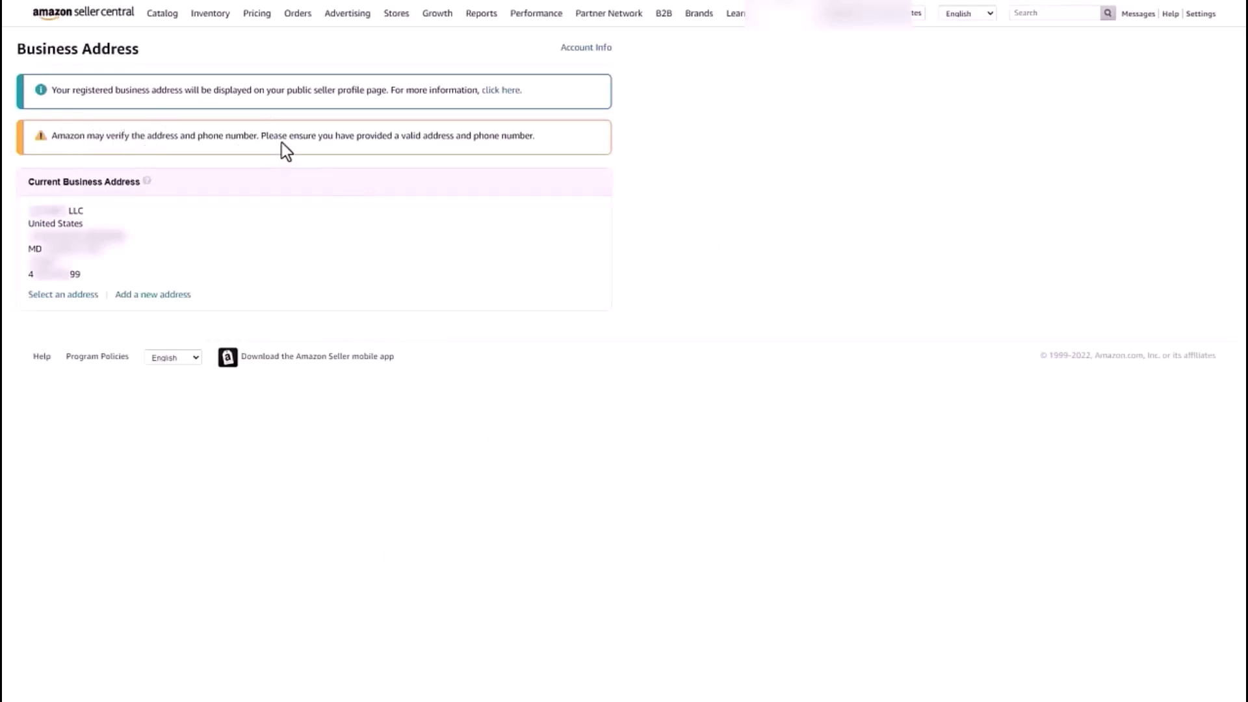
# Highlight the 'address and phone number' phrase and the first business address line, then clear the selection
pyautogui.moveTo(257, 135); pyautogui.dragTo(131, 135)
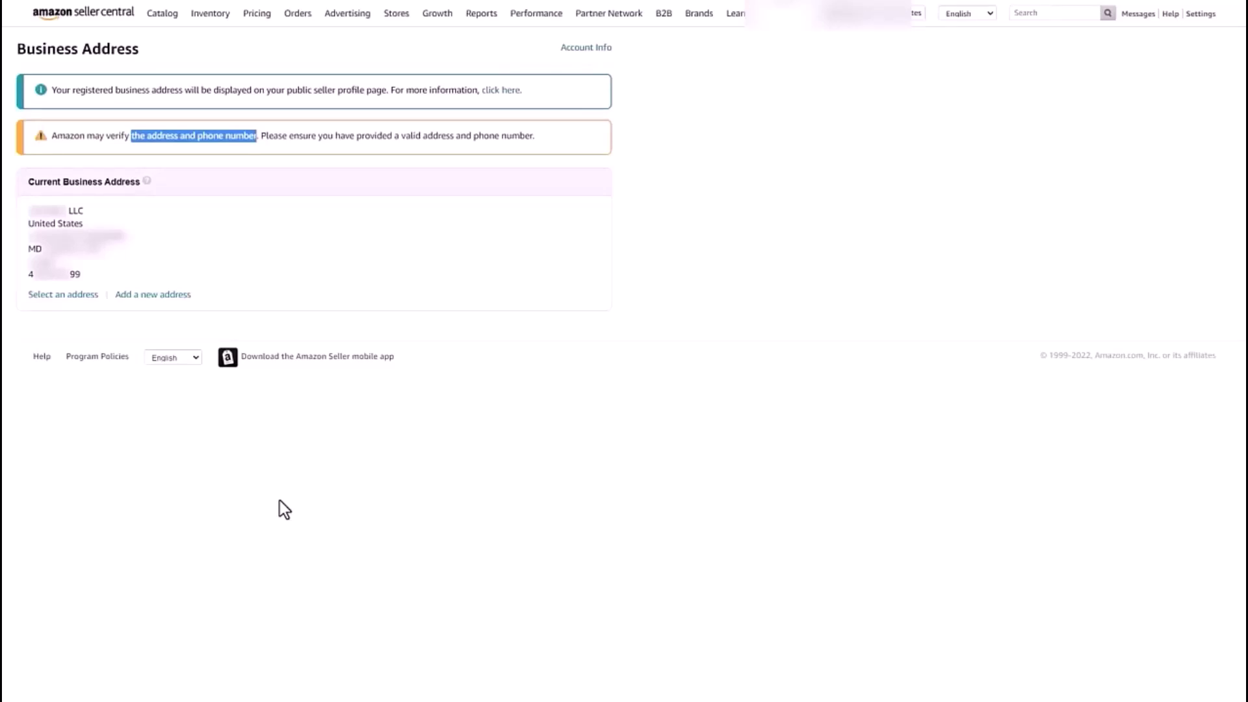
pyautogui.moveTo(29, 208); pyautogui.dragTo(95, 215)
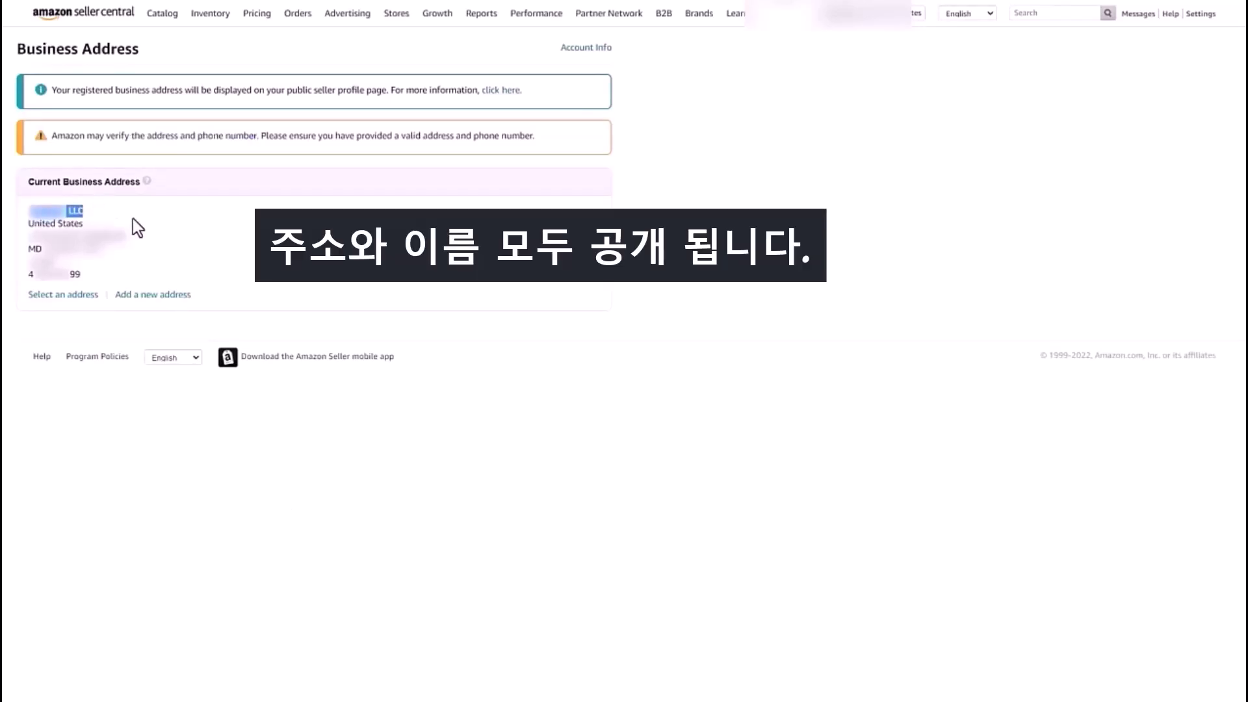
pyautogui.click(117, 214)
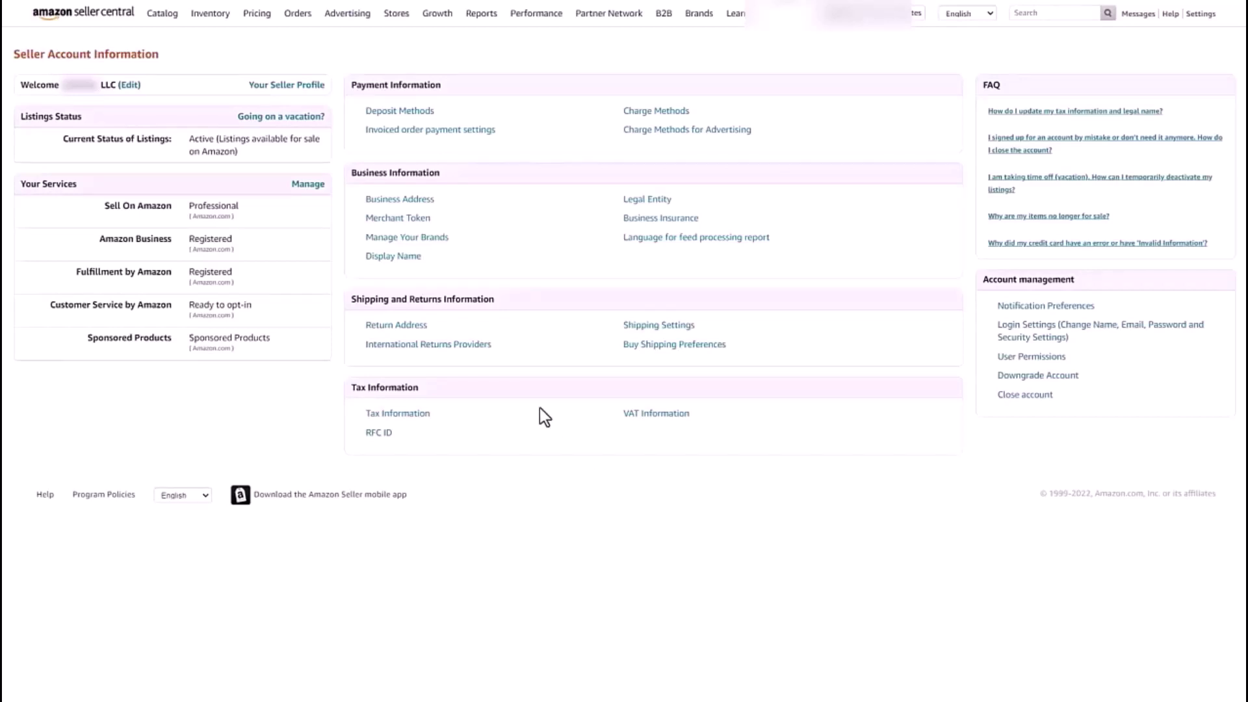
# Open Shipping Settings under Shipping and Returns Information
pyautogui.click(670, 325)
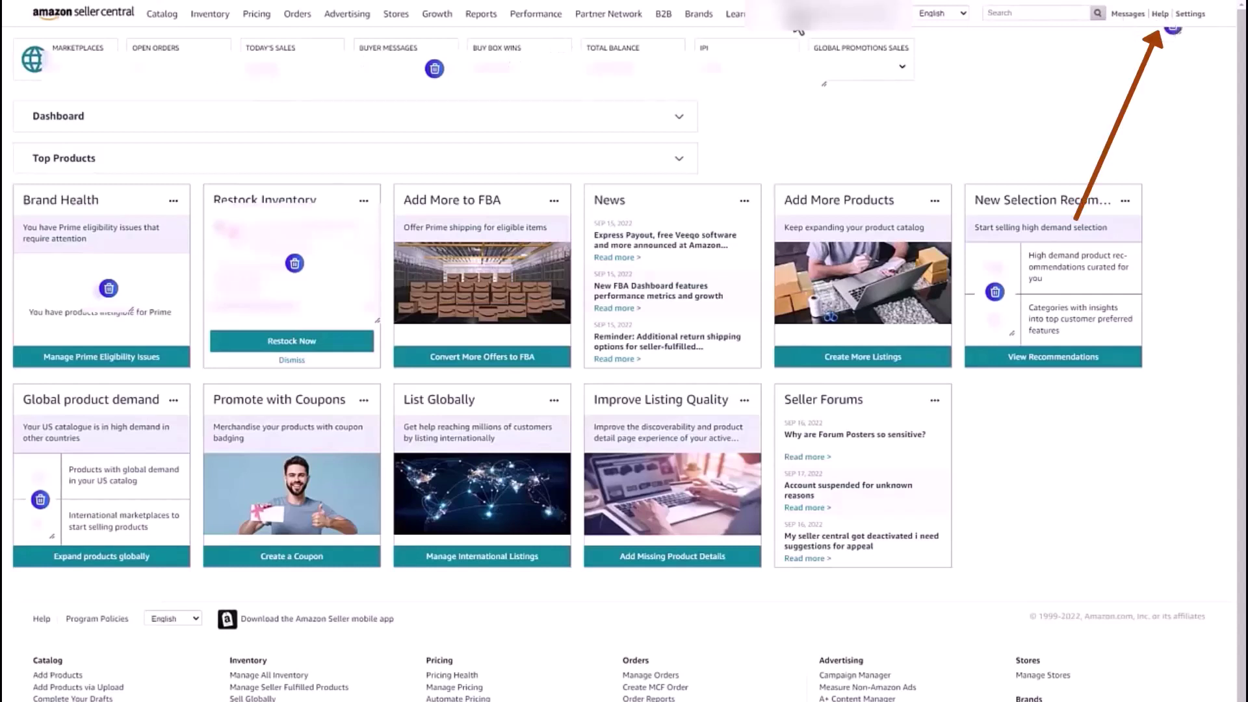
# Open the Seller Central Help center from the top-right links
pyautogui.click(1165, 20)
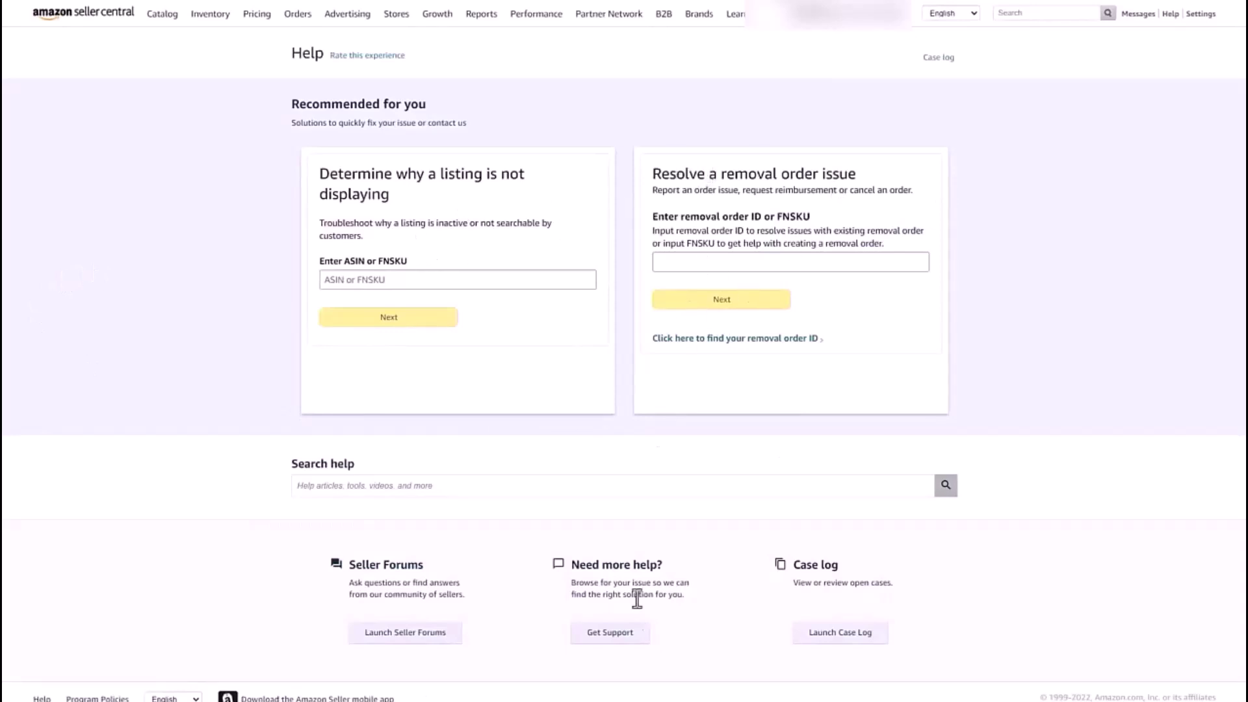
# Start a Selling on Amazon support request with the issue description 'sdfsddfg'
pyautogui.click(611, 634)
pyautogui.click(339, 190)
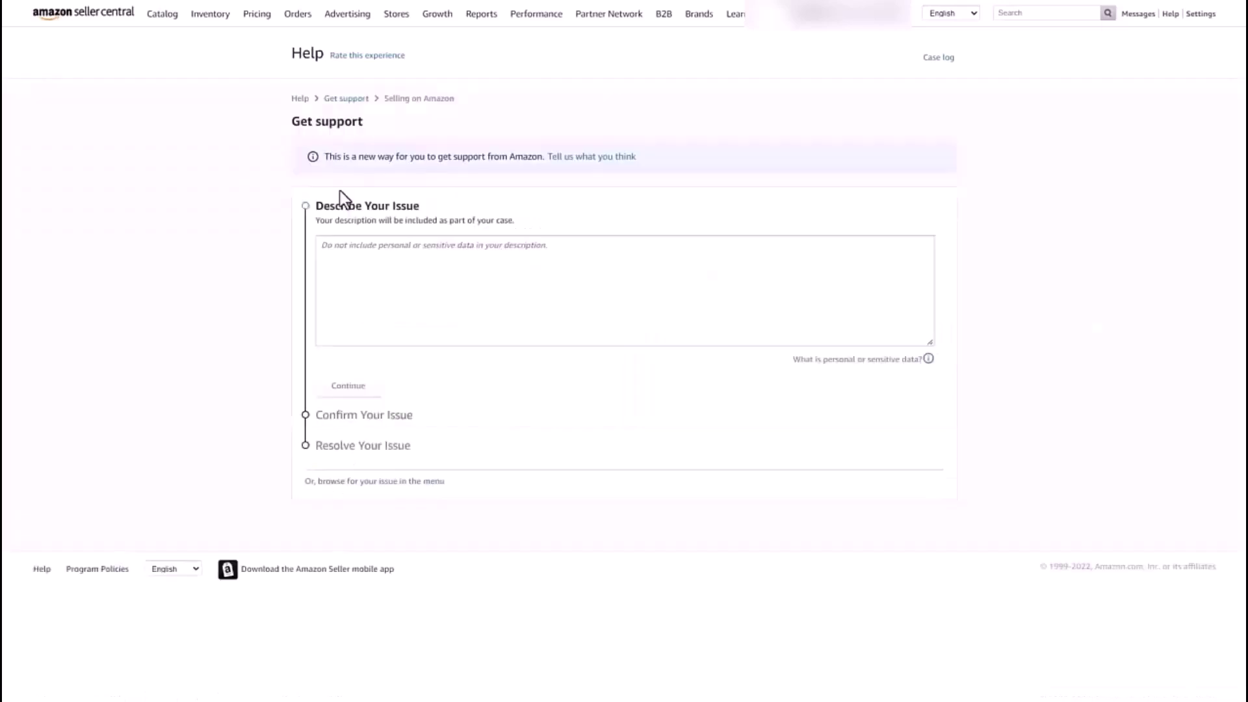
pyautogui.click(422, 249)
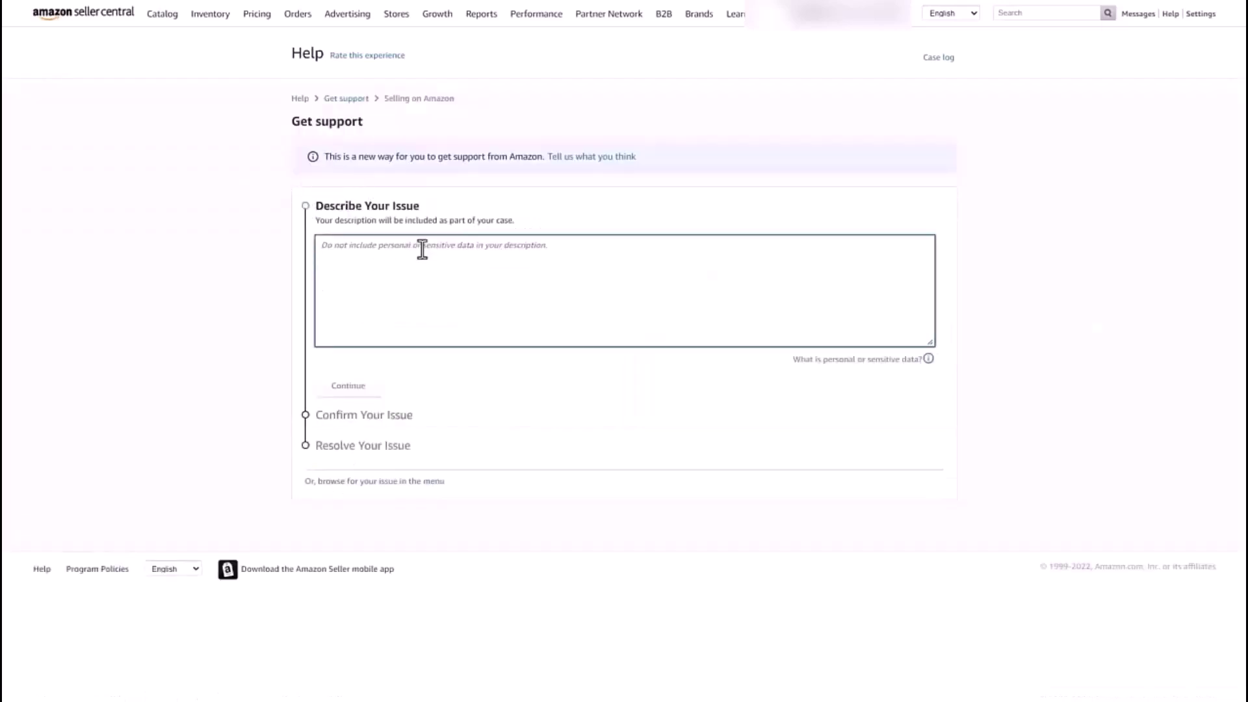
pyautogui.write('sdfsddfg')
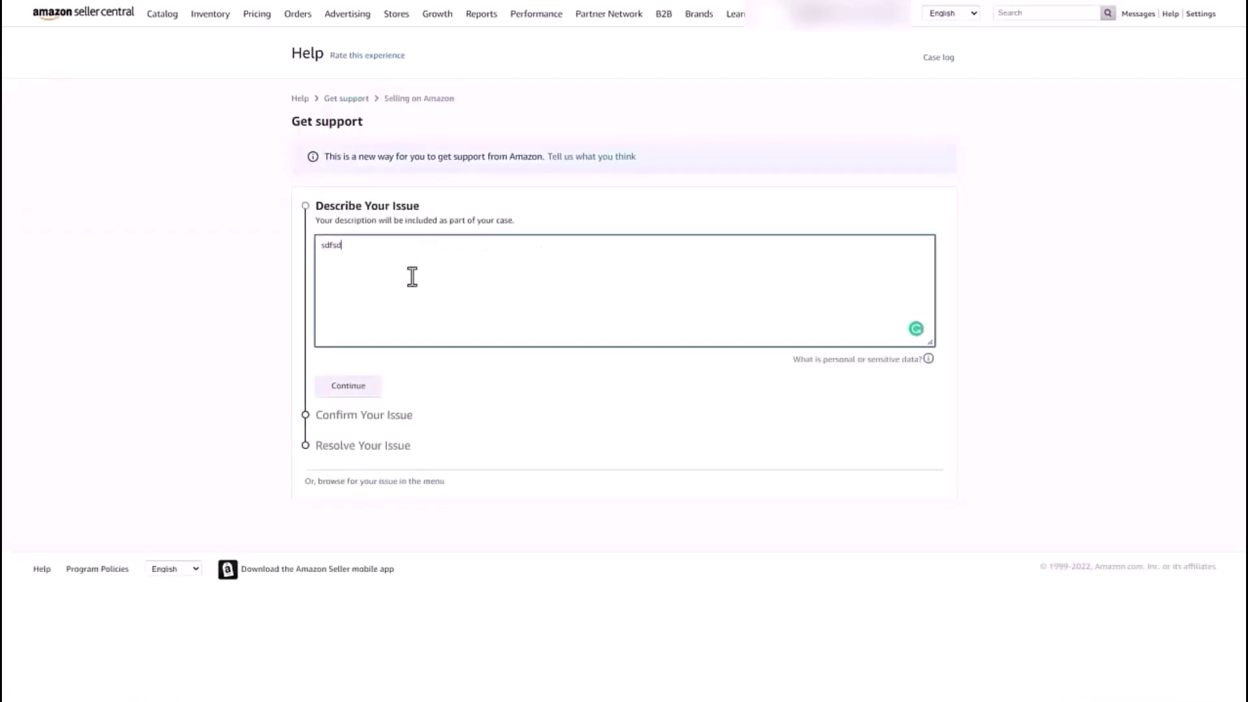
pyautogui.click(339, 390)
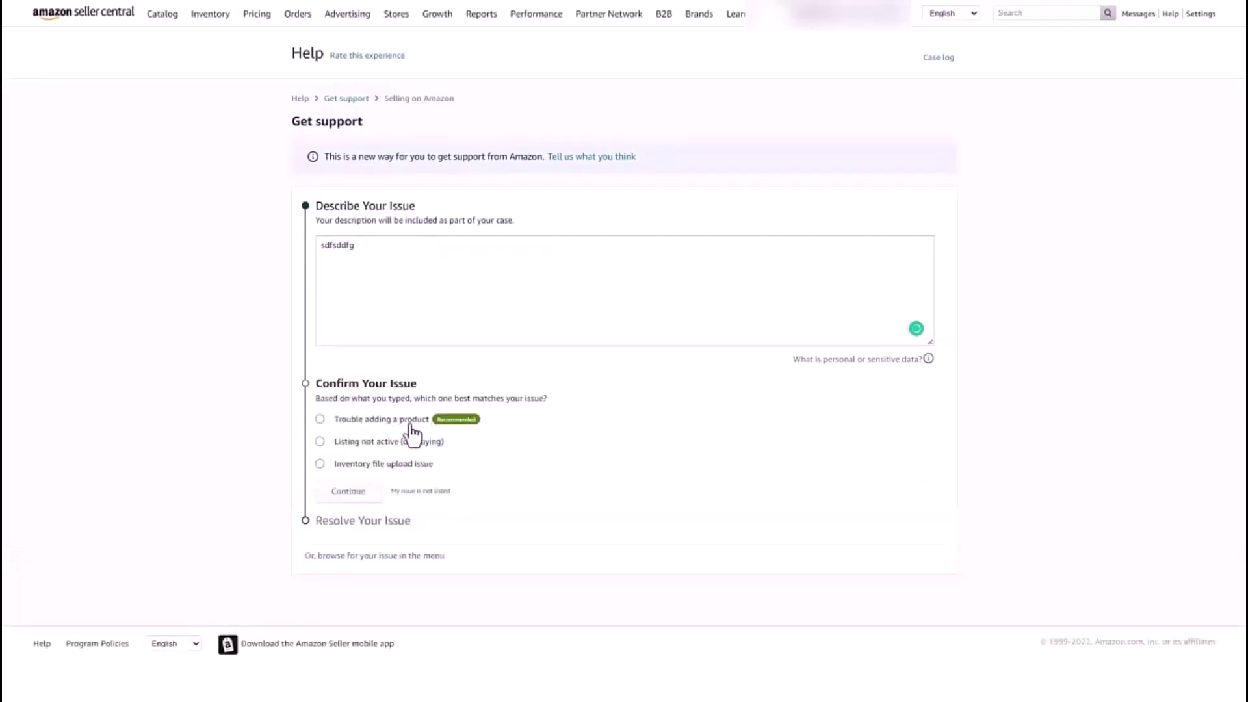
# Mark the issue as not listed, account related, with no identifier to give
pyautogui.click(435, 494)
pyautogui.click(364, 509)
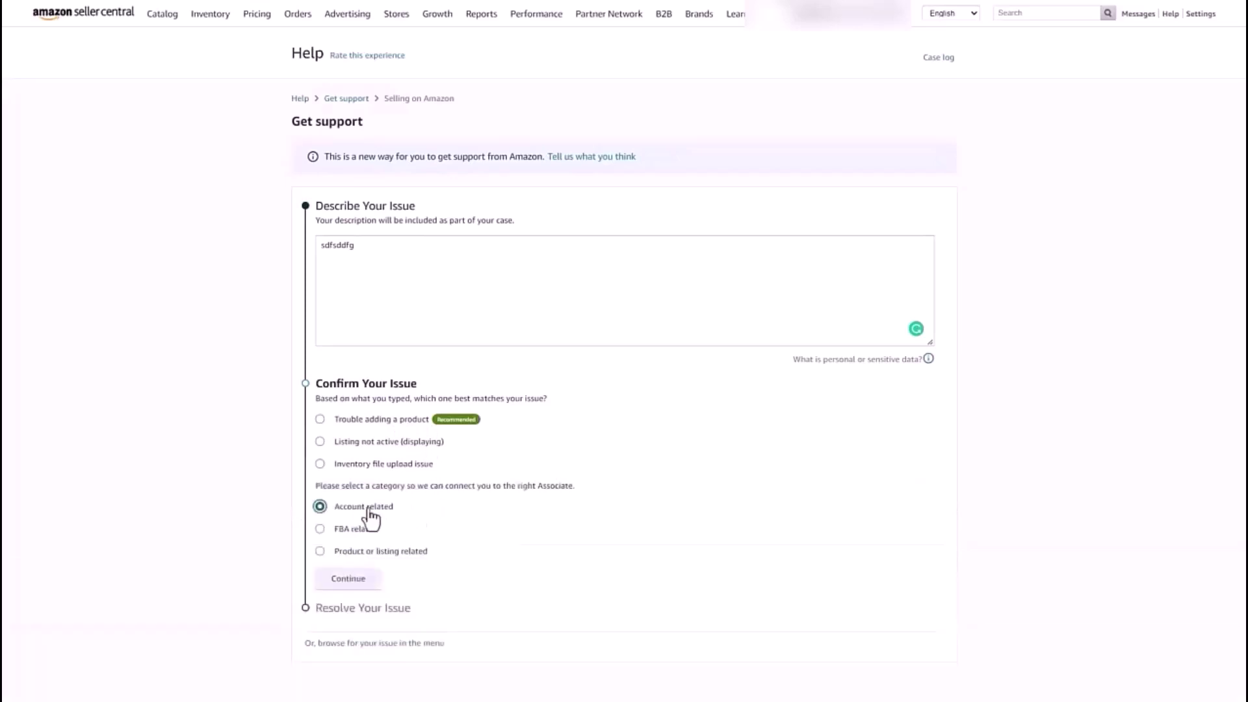
pyautogui.click(351, 580)
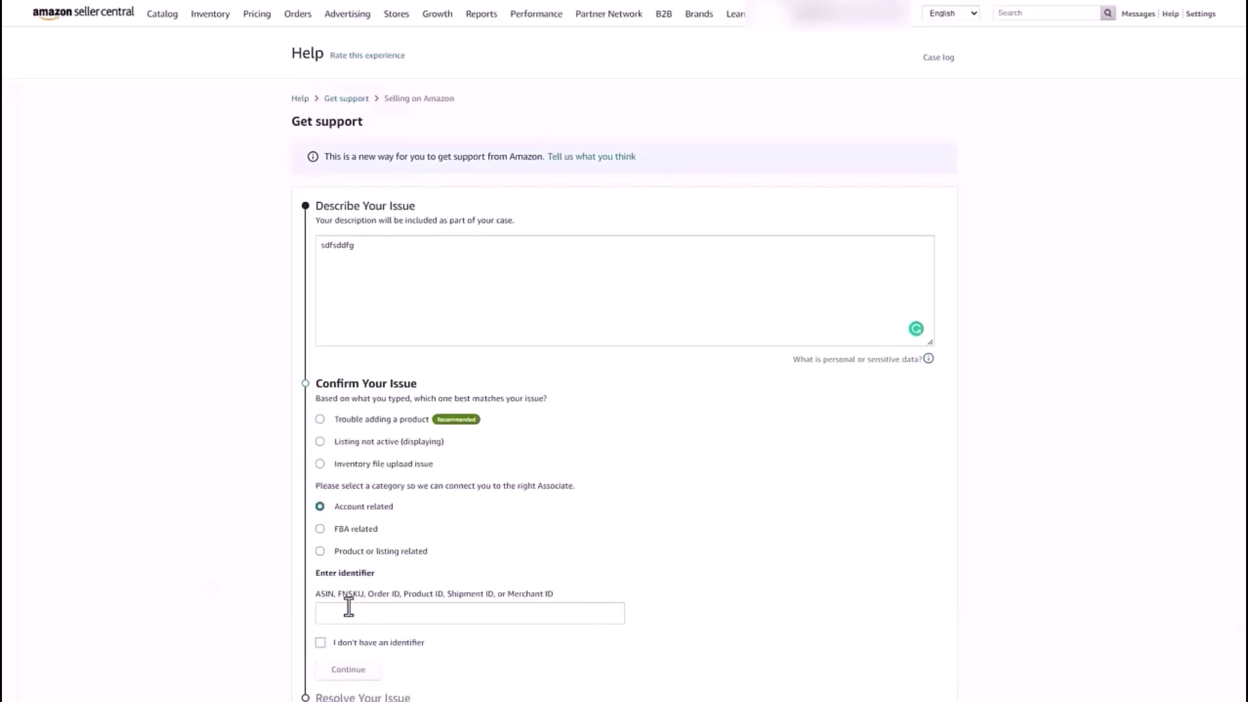
pyautogui.click(320, 643)
pyautogui.scroll(-3, 635, 621)
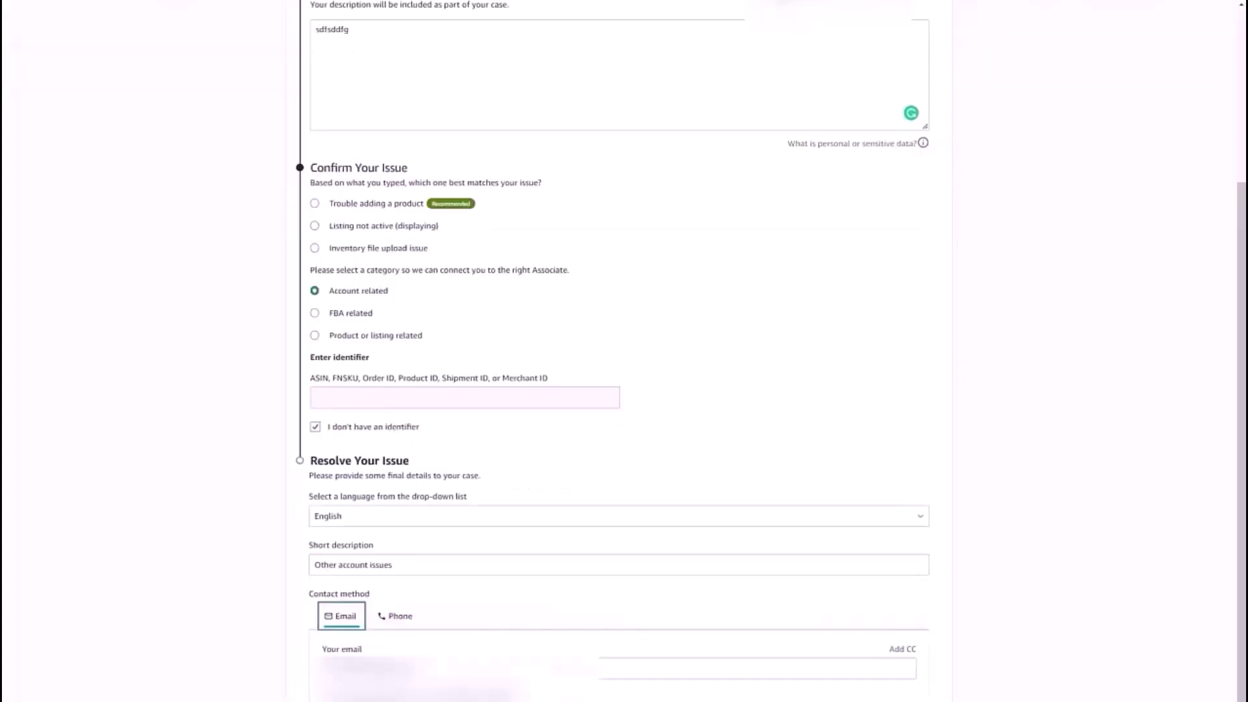
pyautogui.scroll(1, 399, 627)
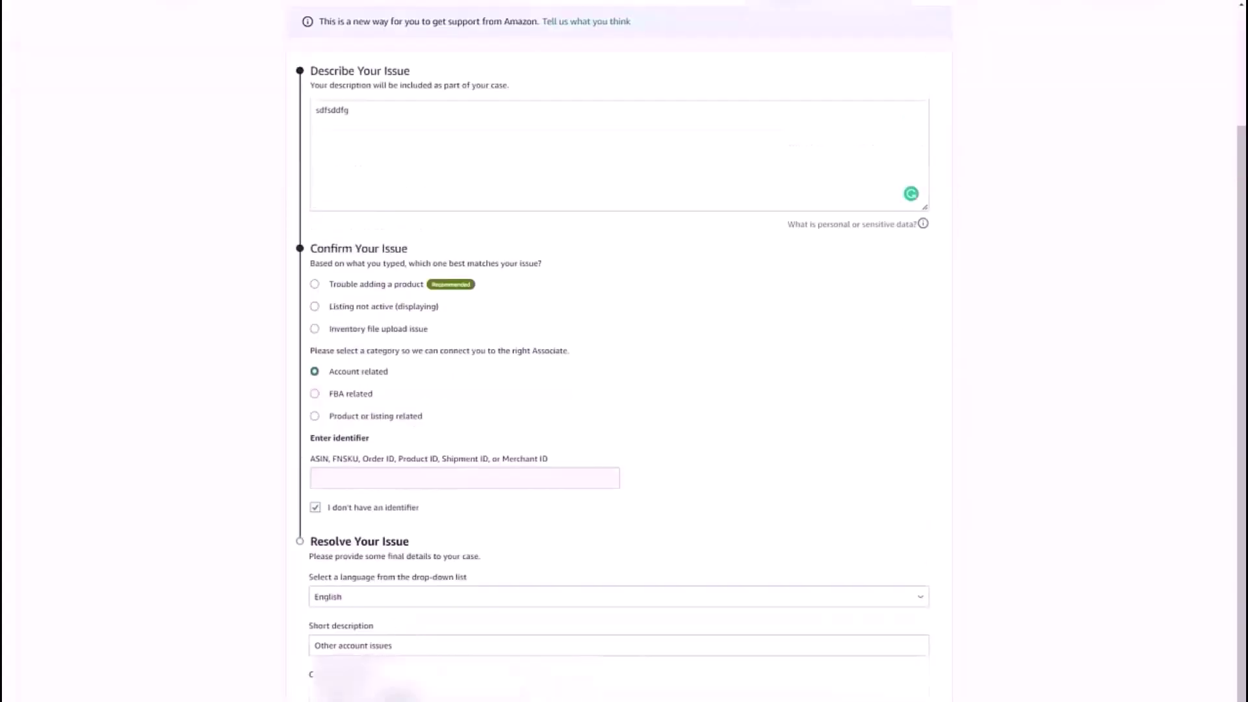
pyautogui.scroll(2, 154, 404)
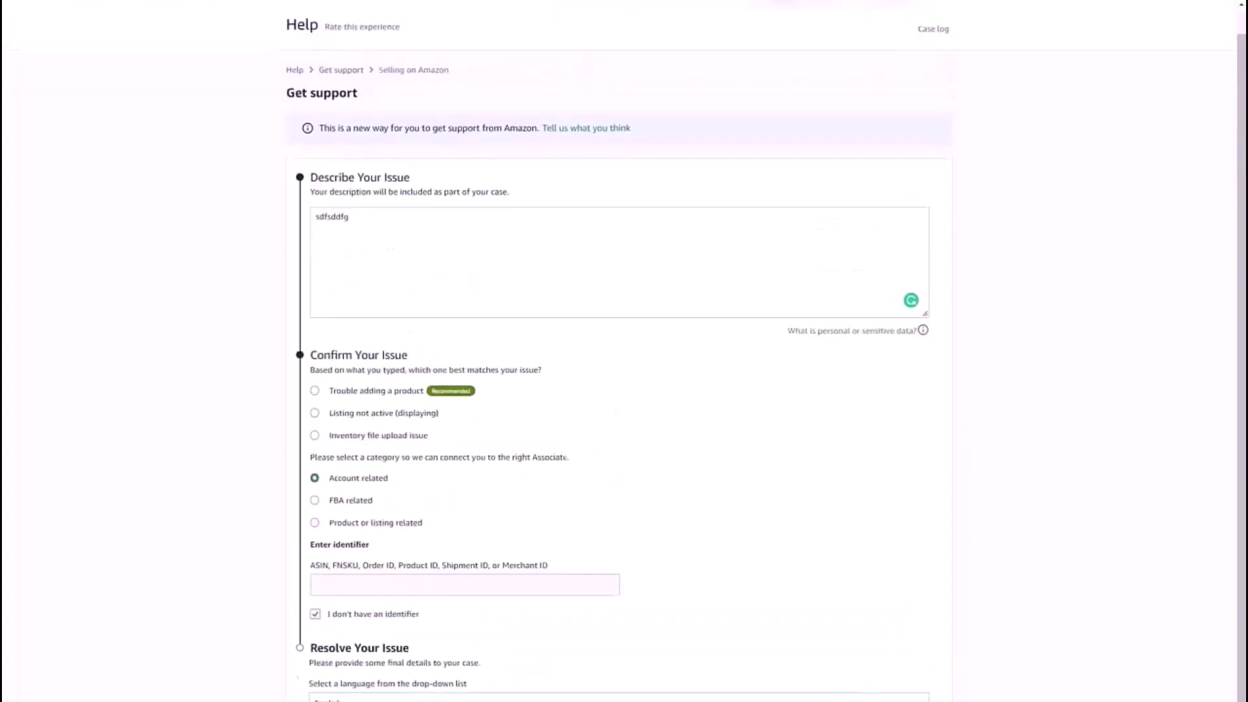
pyautogui.scroll(-2, 153, 404)
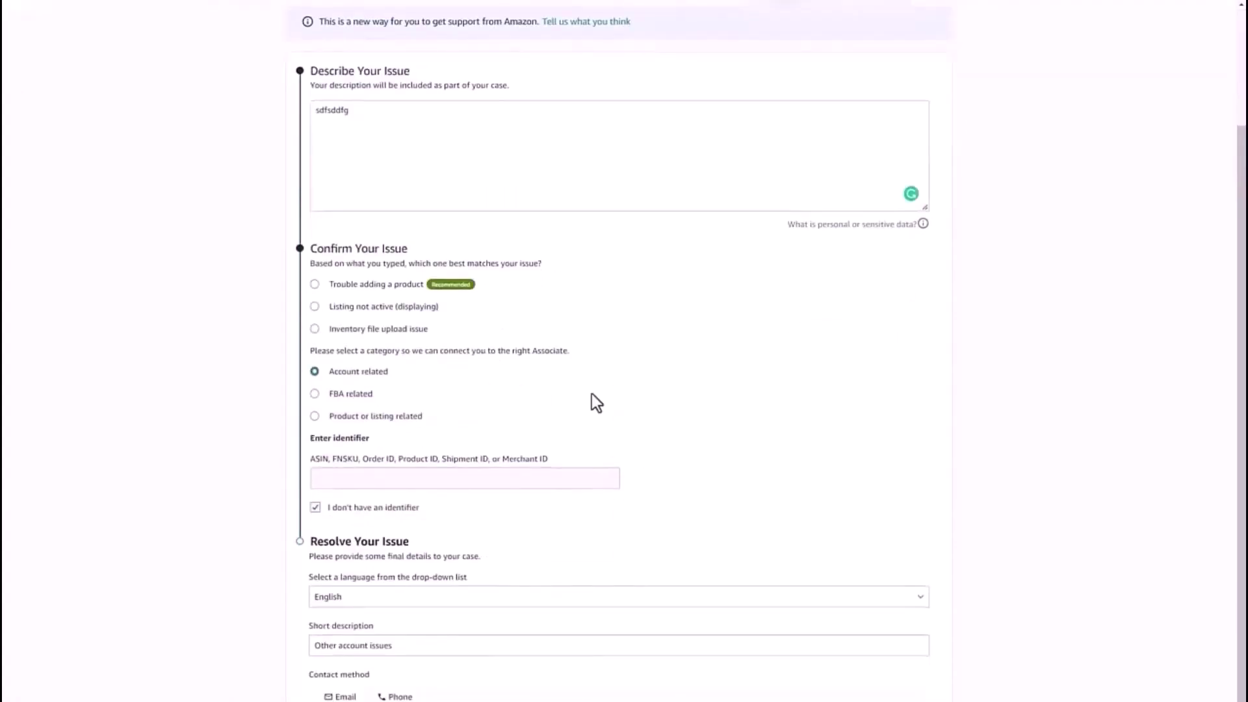
pyautogui.scroll(2, 170, 635)
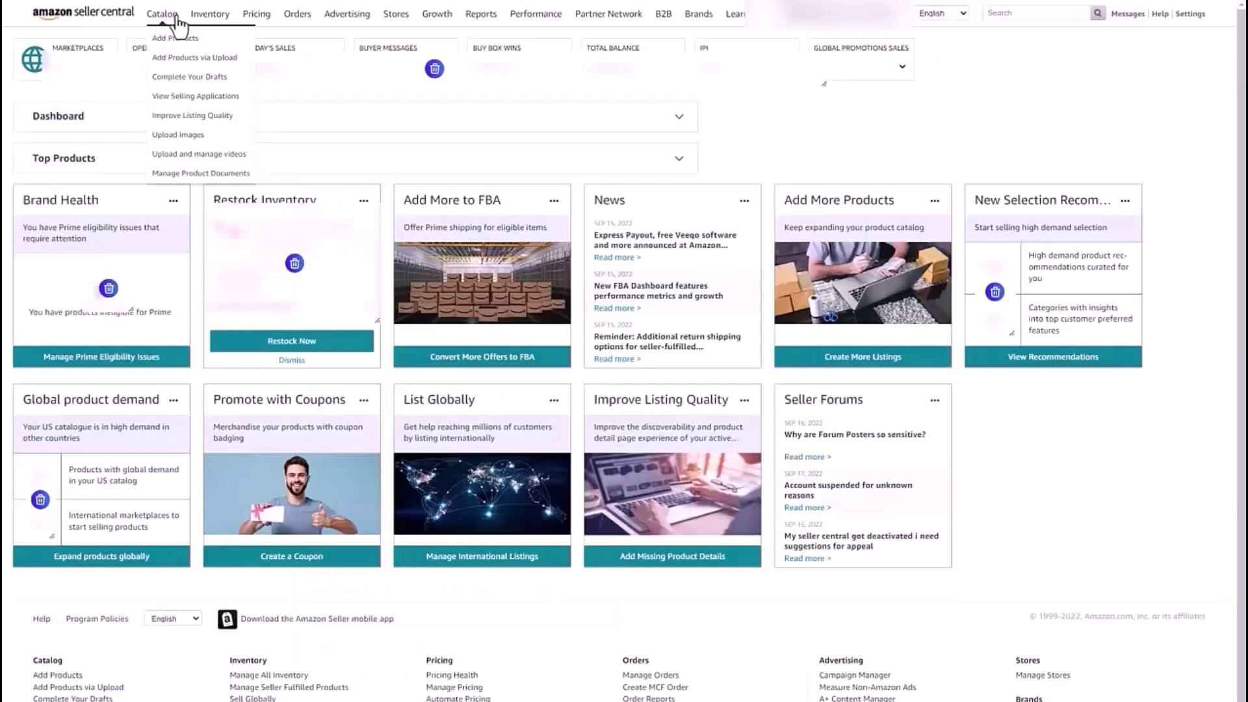
# In Add Products, browse Pet Supplies › Dogs › Apparel & Accessories product types
pyautogui.click(177, 39)
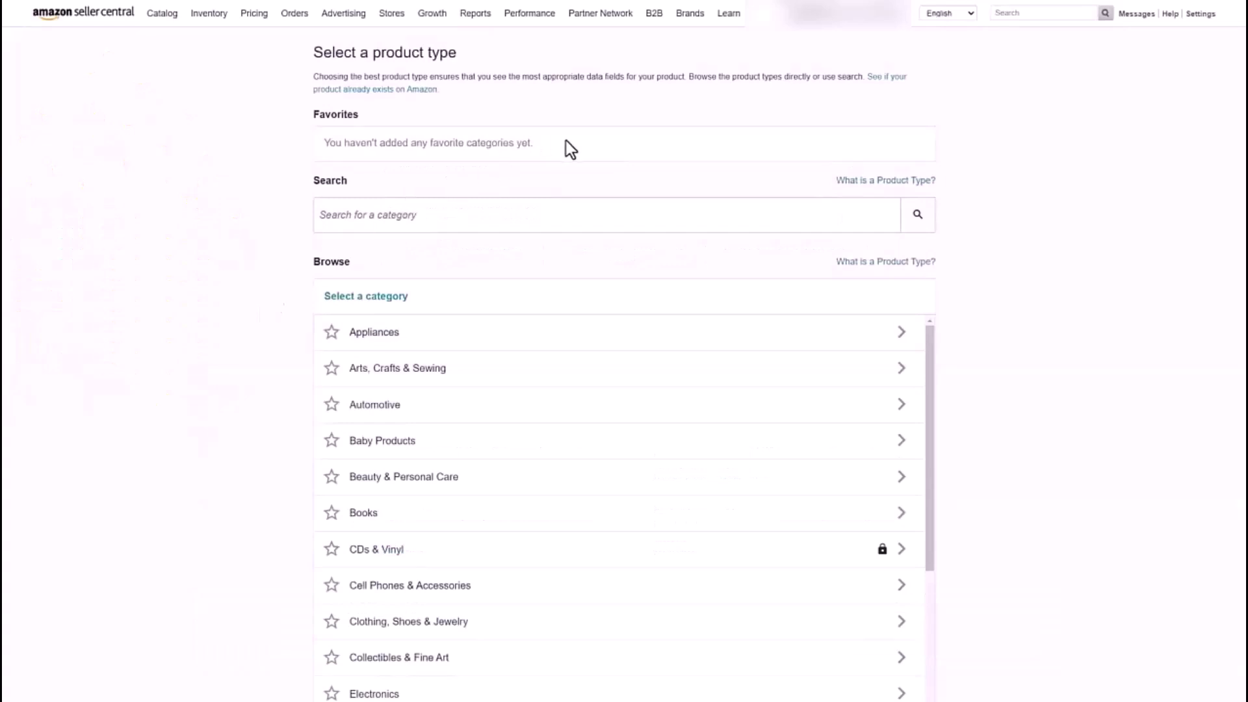
pyautogui.scroll(-6, 529, 548)
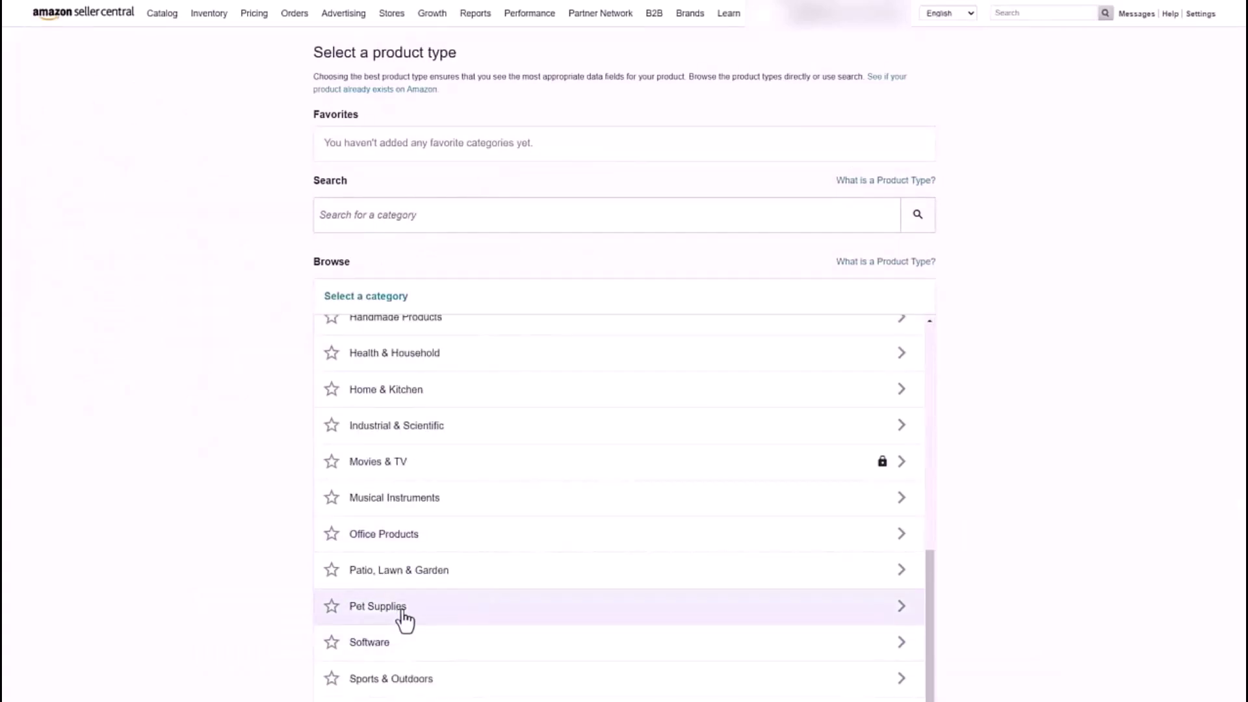
pyautogui.scroll(2, 409, 520)
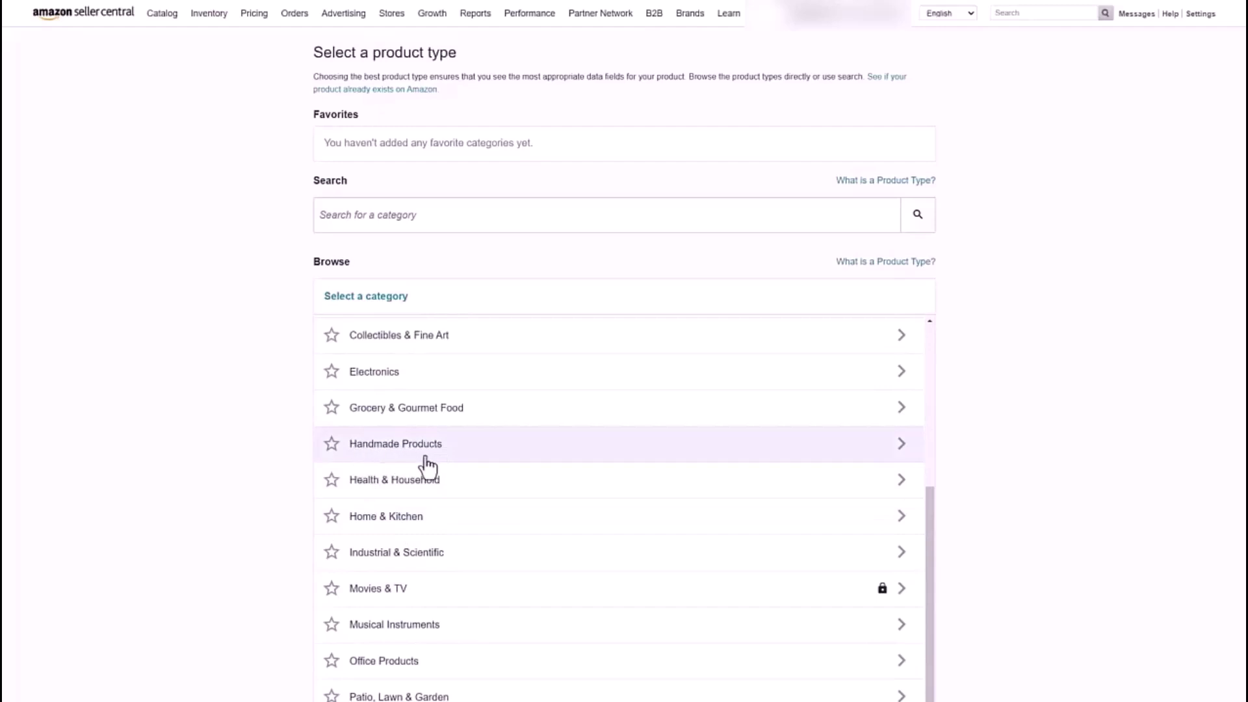
pyautogui.scroll(-2, 455, 513)
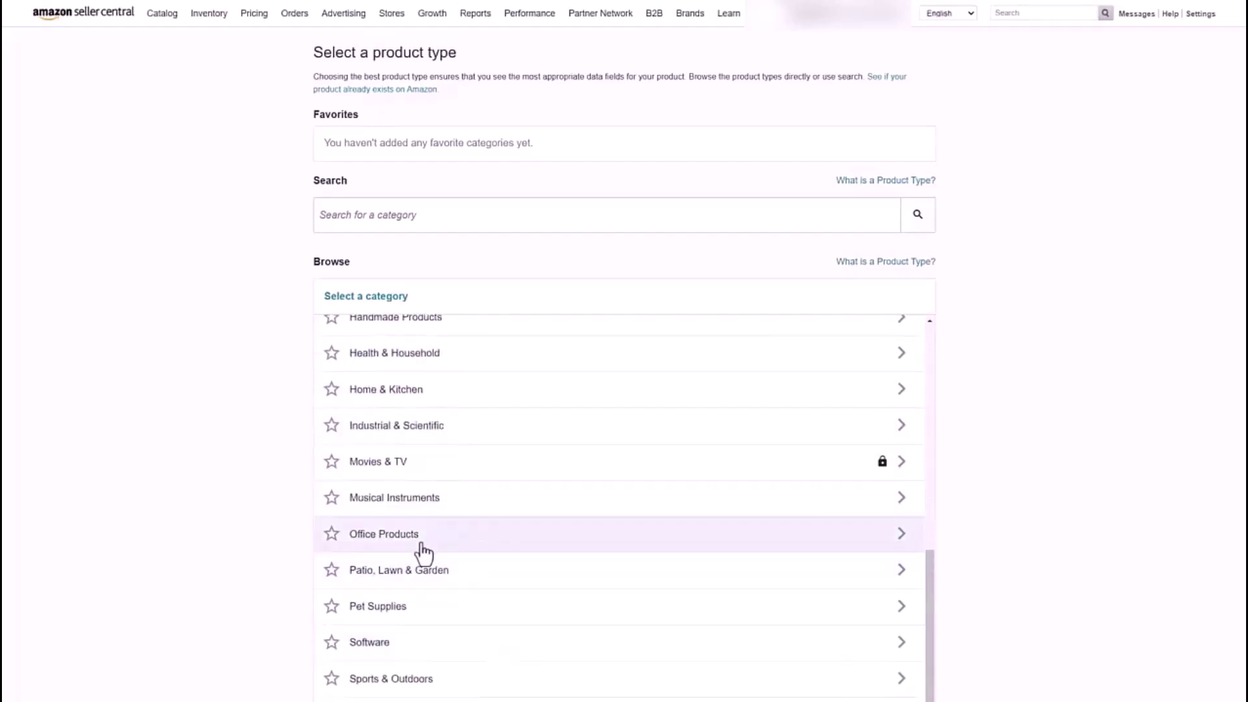
pyautogui.click(429, 616)
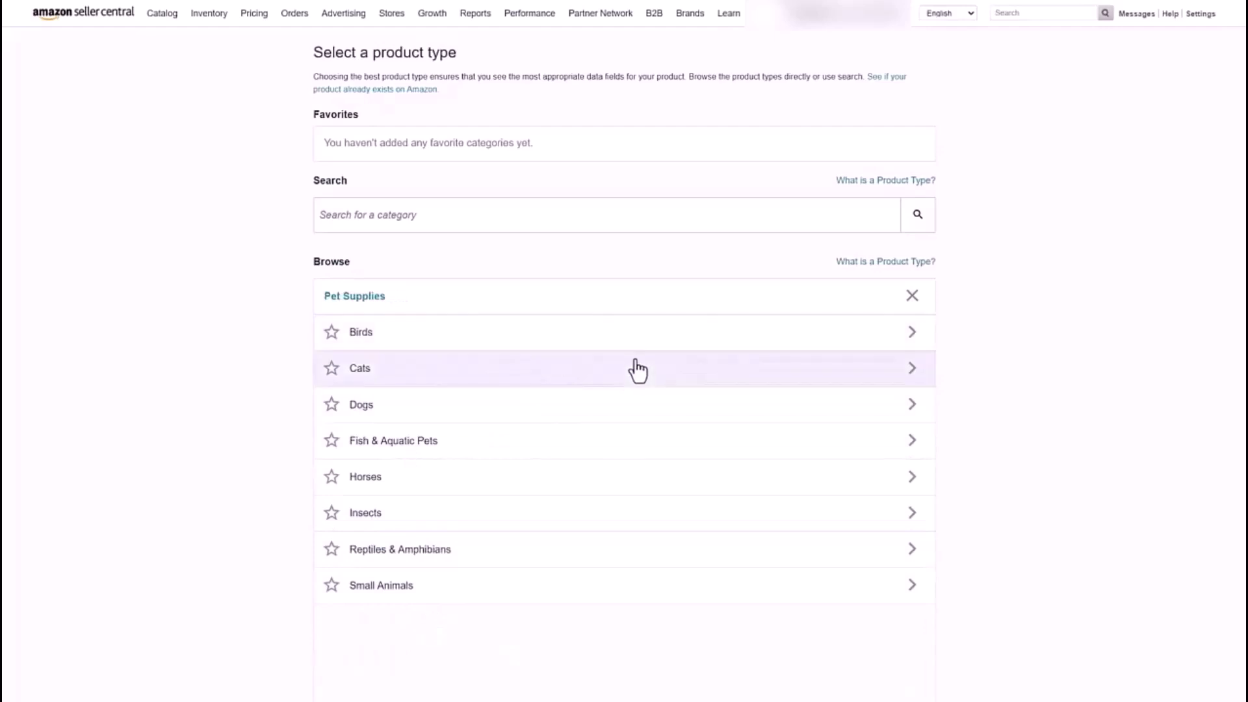
pyautogui.click(635, 410)
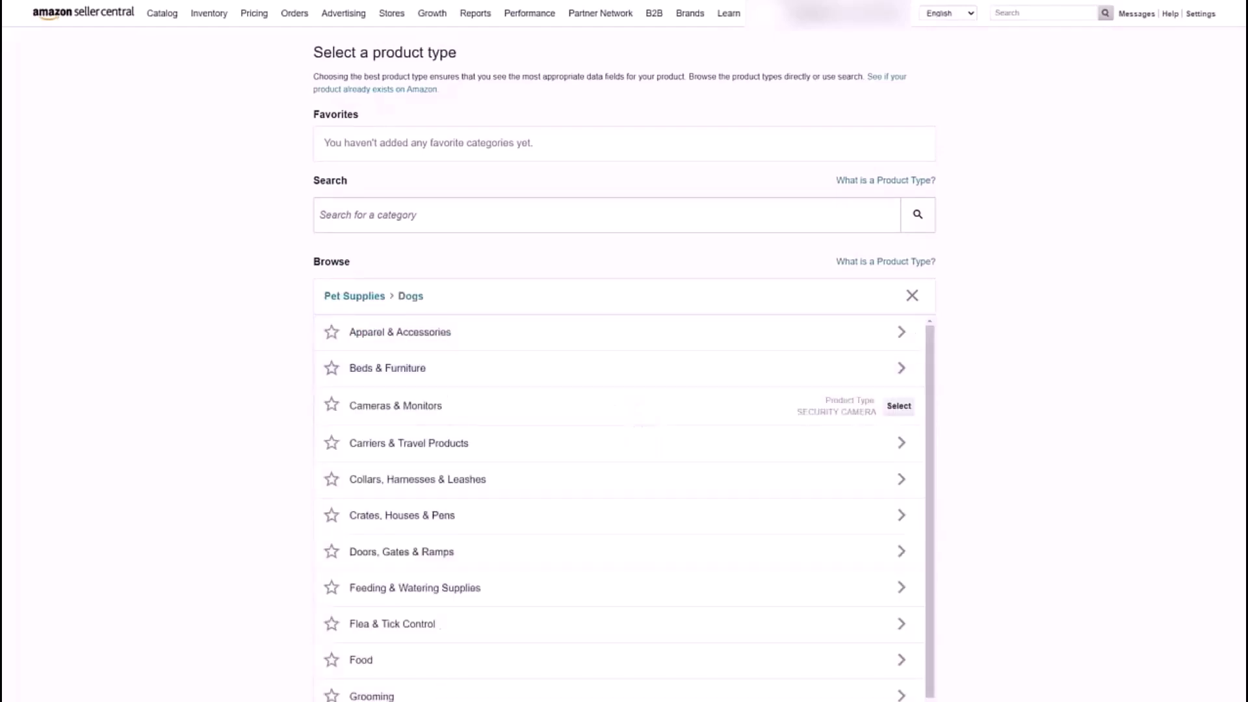
pyautogui.scroll(-2, 772, 605)
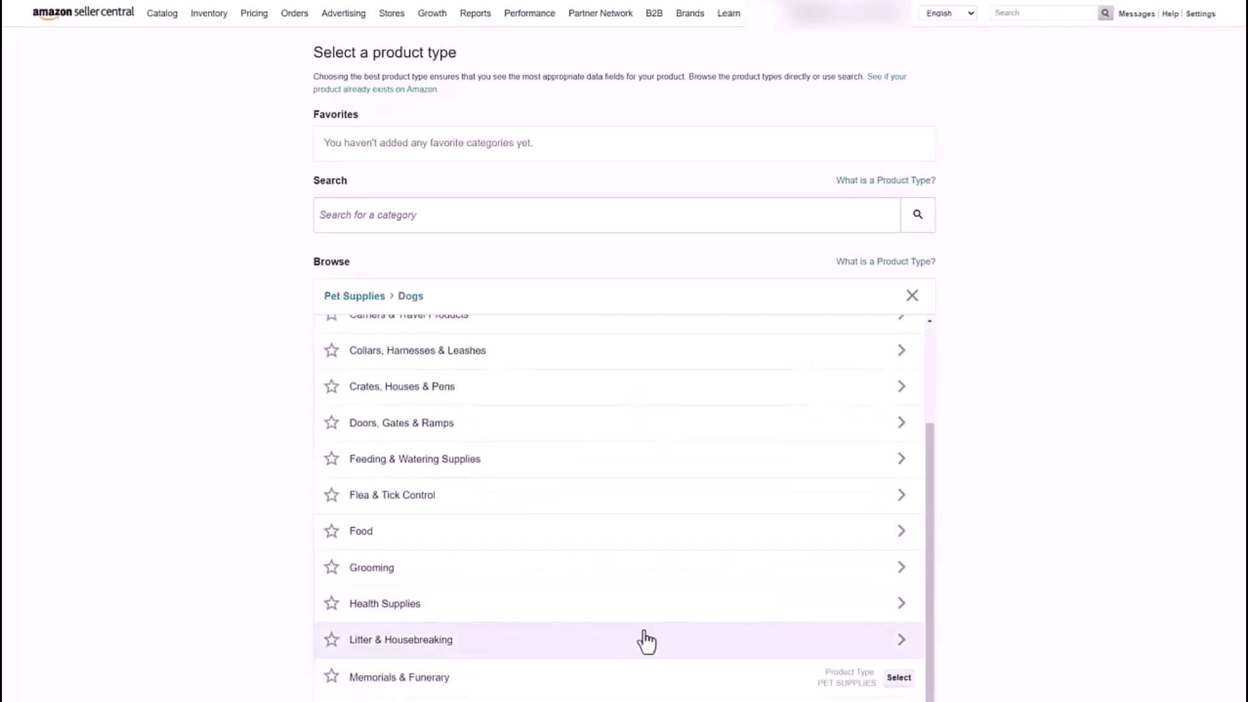
pyautogui.scroll(2, 575, 337)
pyautogui.click(575, 335)
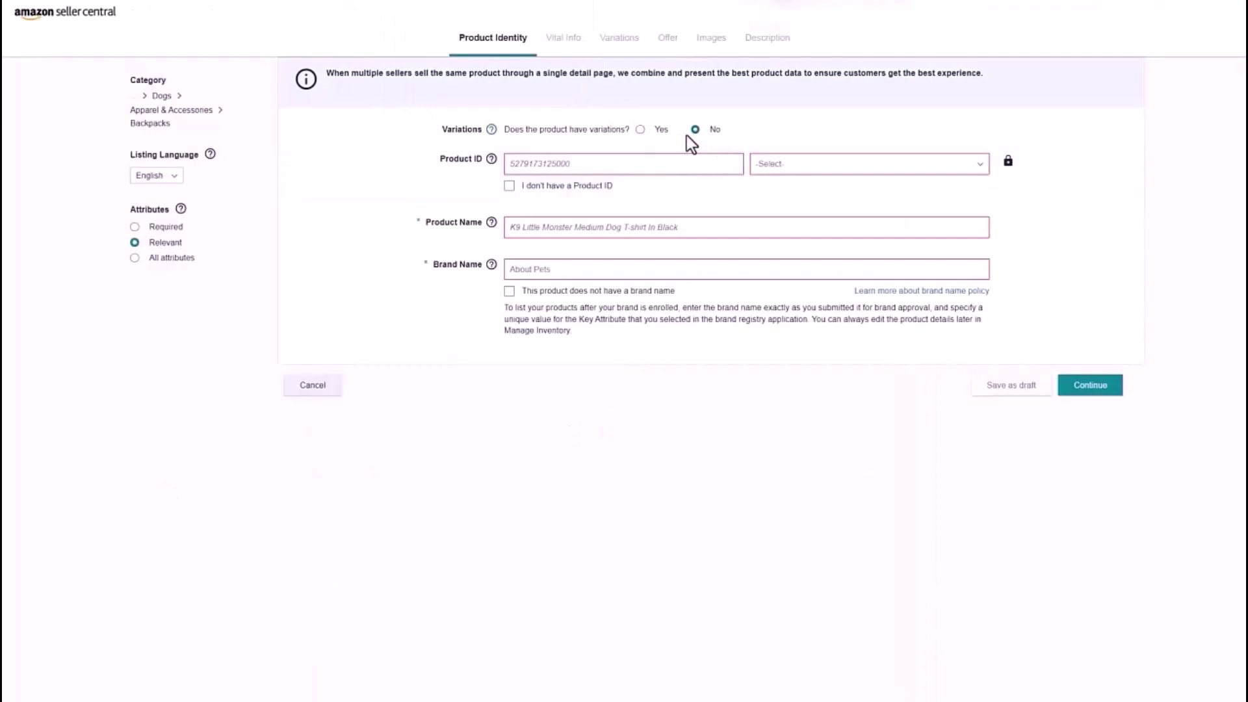
# Set the listing to no variations with UPC as the product ID type
pyautogui.click(640, 130)
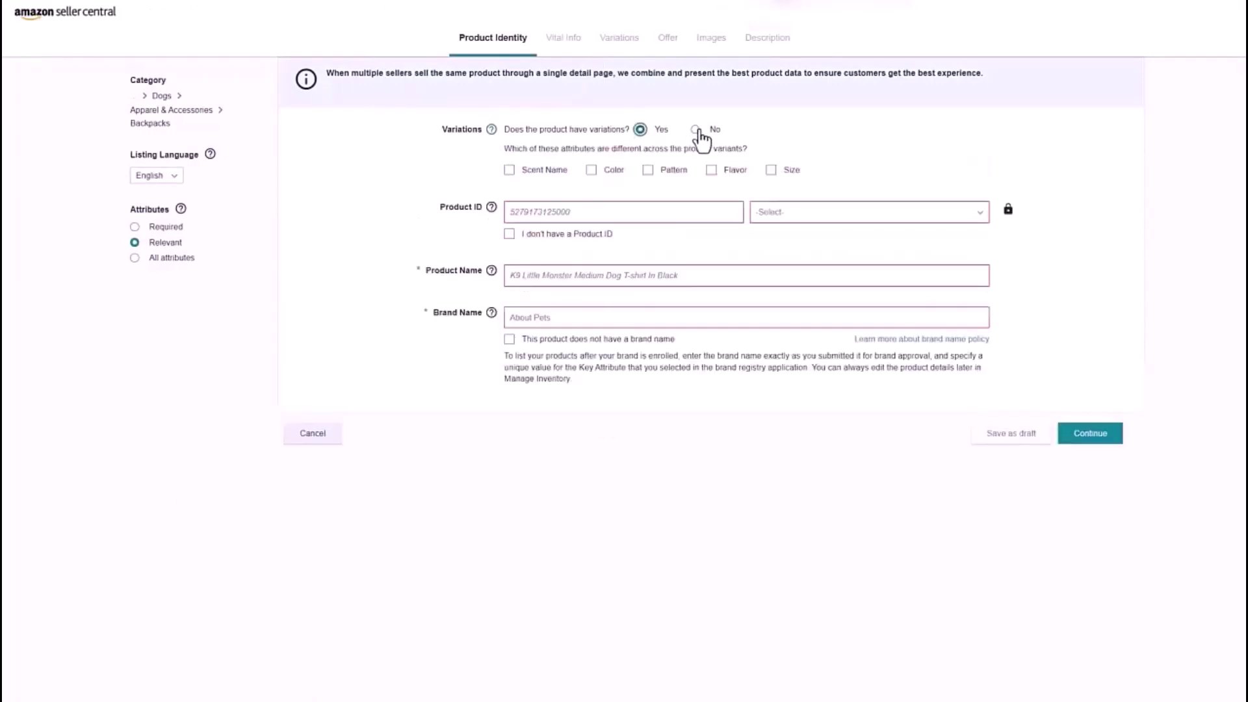
pyautogui.click(696, 130)
pyautogui.click(642, 132)
pyautogui.press('Down')
pyautogui.click(793, 164)
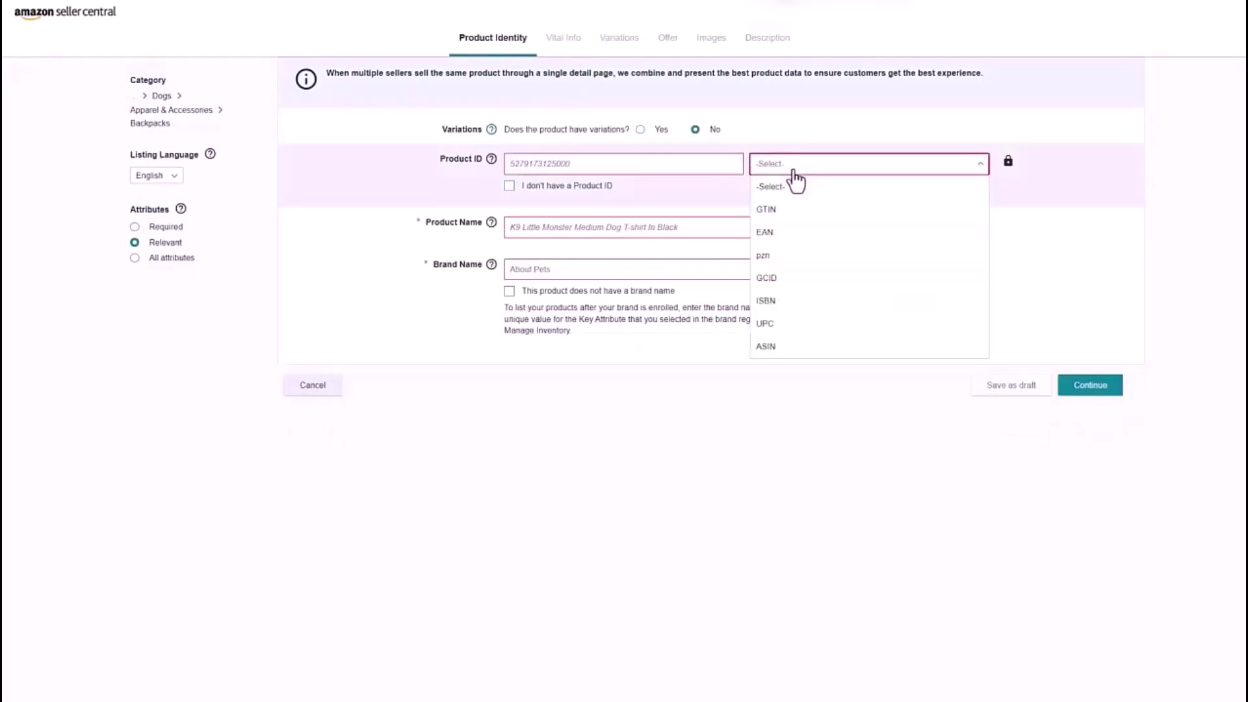
pyautogui.click(790, 329)
# Mark the product as having no brand name and attempt Save and finish
pyautogui.click(588, 169)
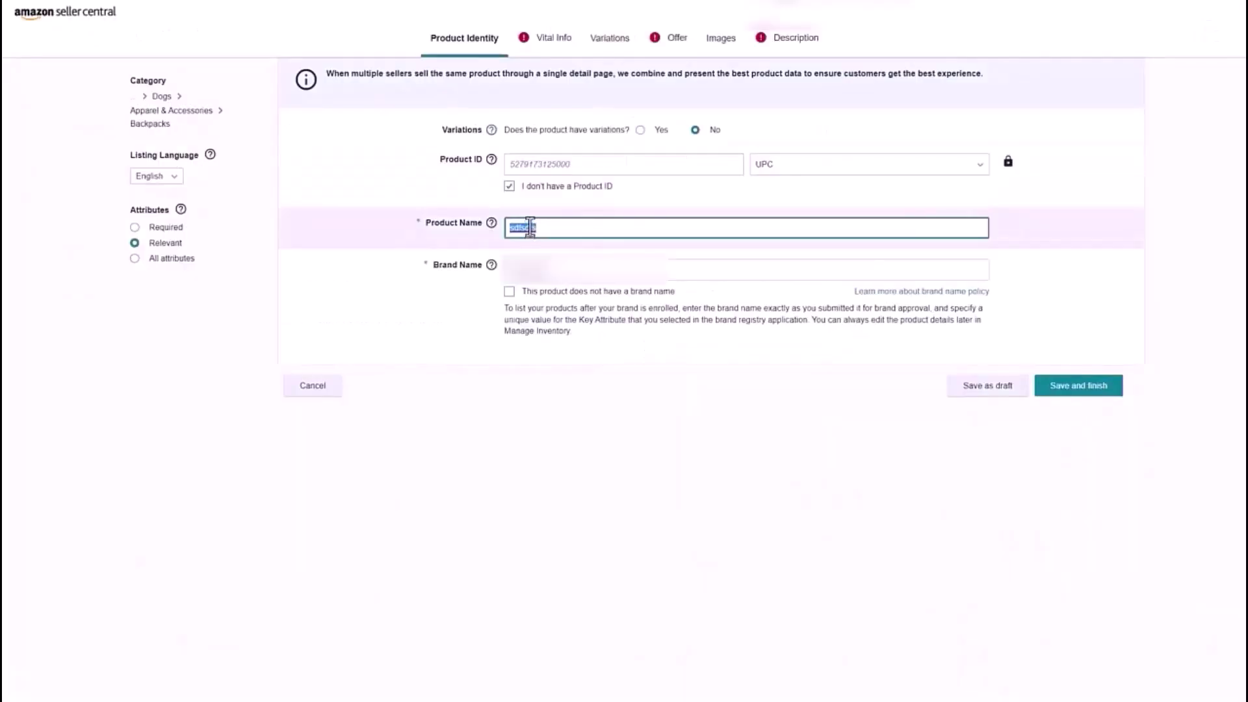
pyautogui.click(457, 349)
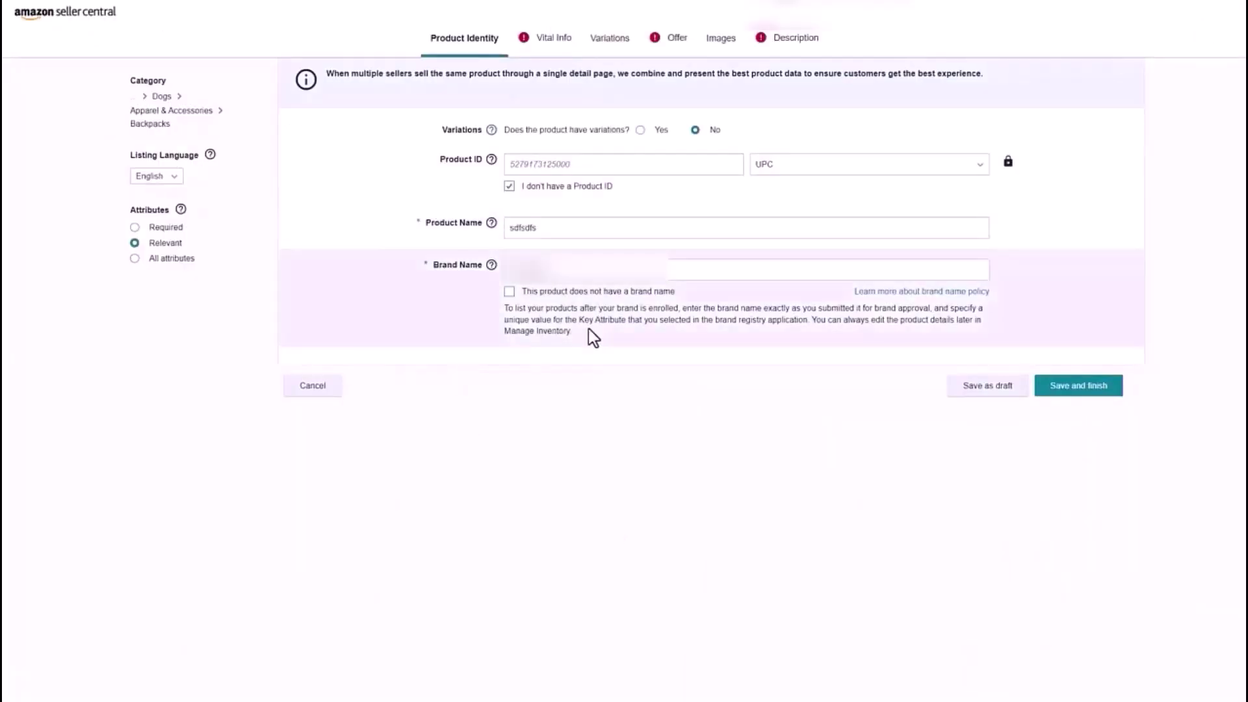
pyautogui.click(551, 290)
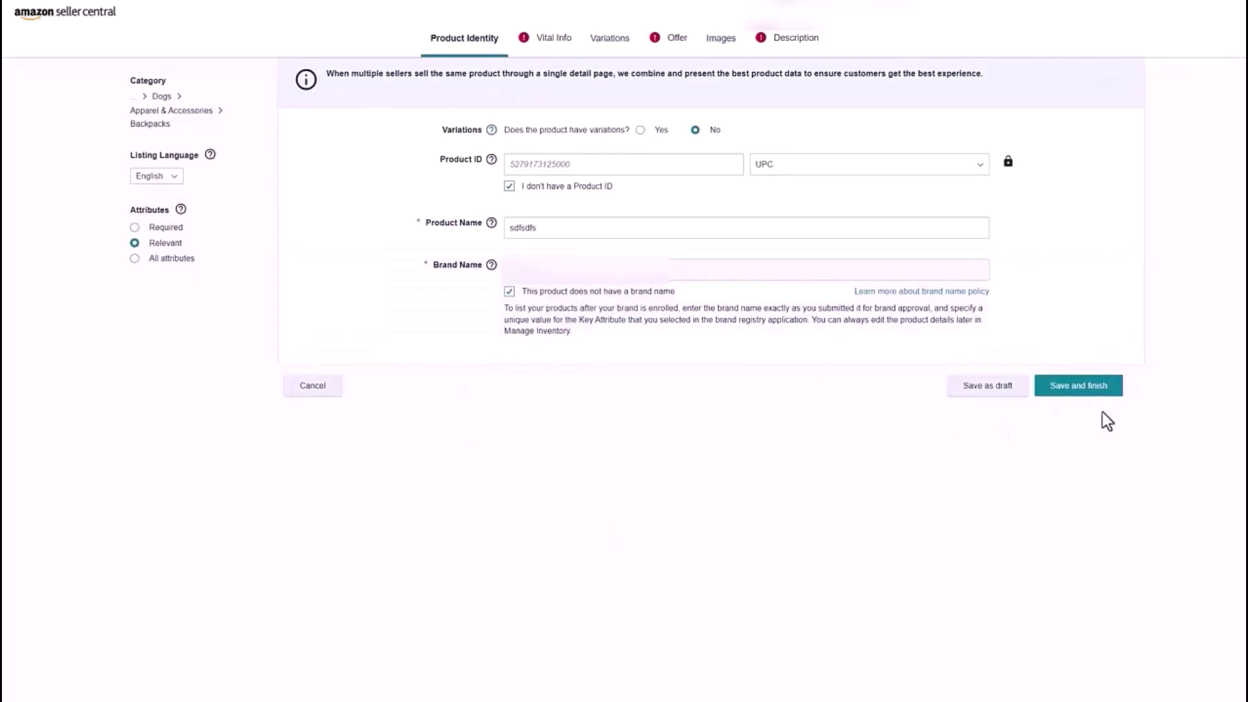
pyautogui.click(1100, 390)
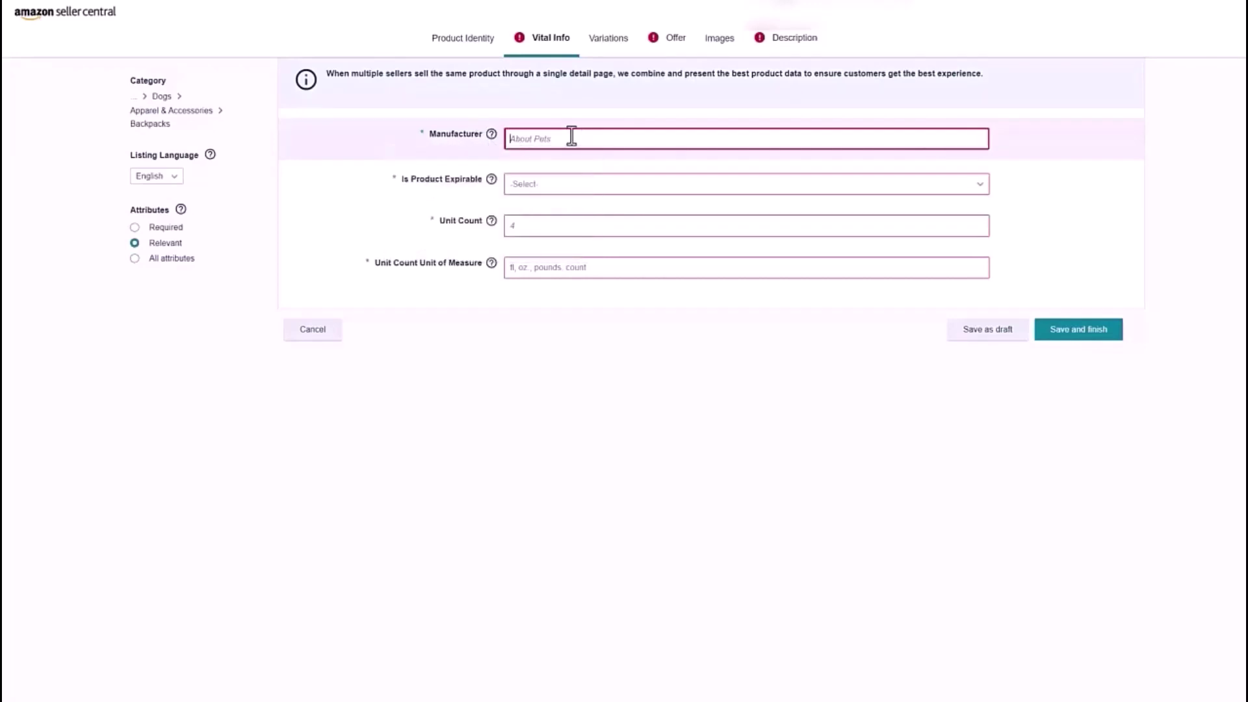
# Add Color as a variation and set variant 1 to UPC with condition New
pyautogui.click(605, 40)
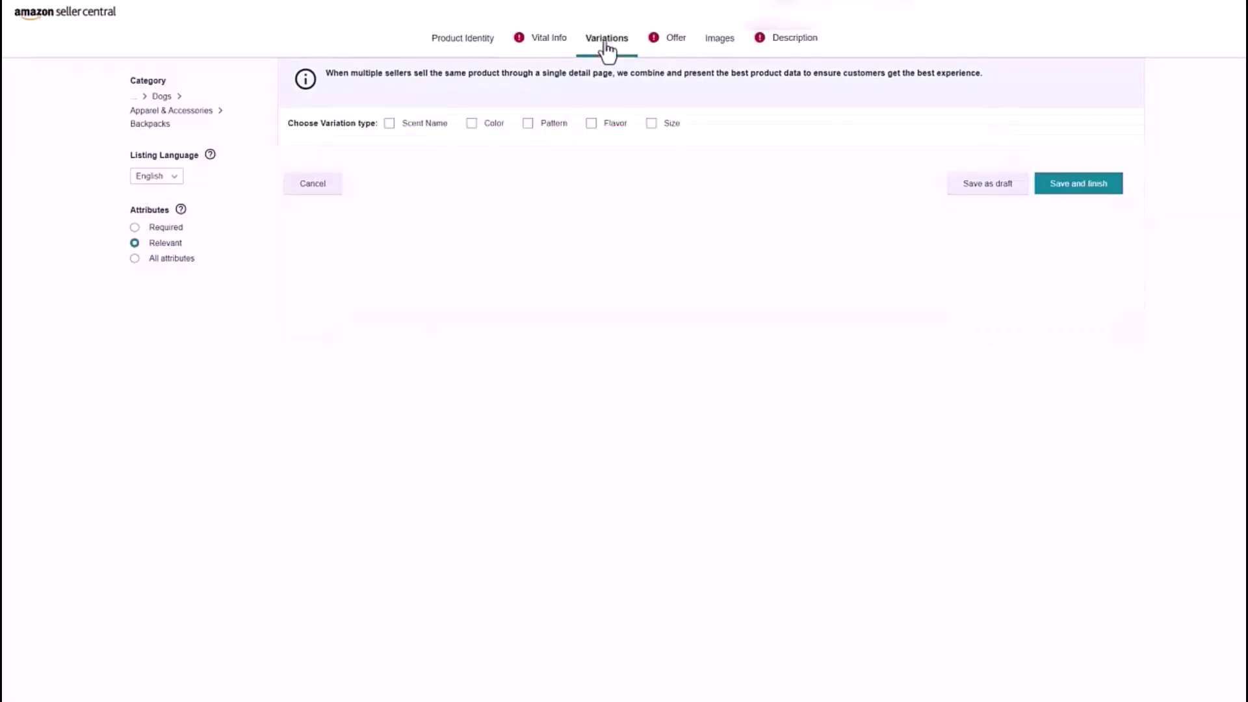
pyautogui.click(471, 123)
pyautogui.click(503, 231)
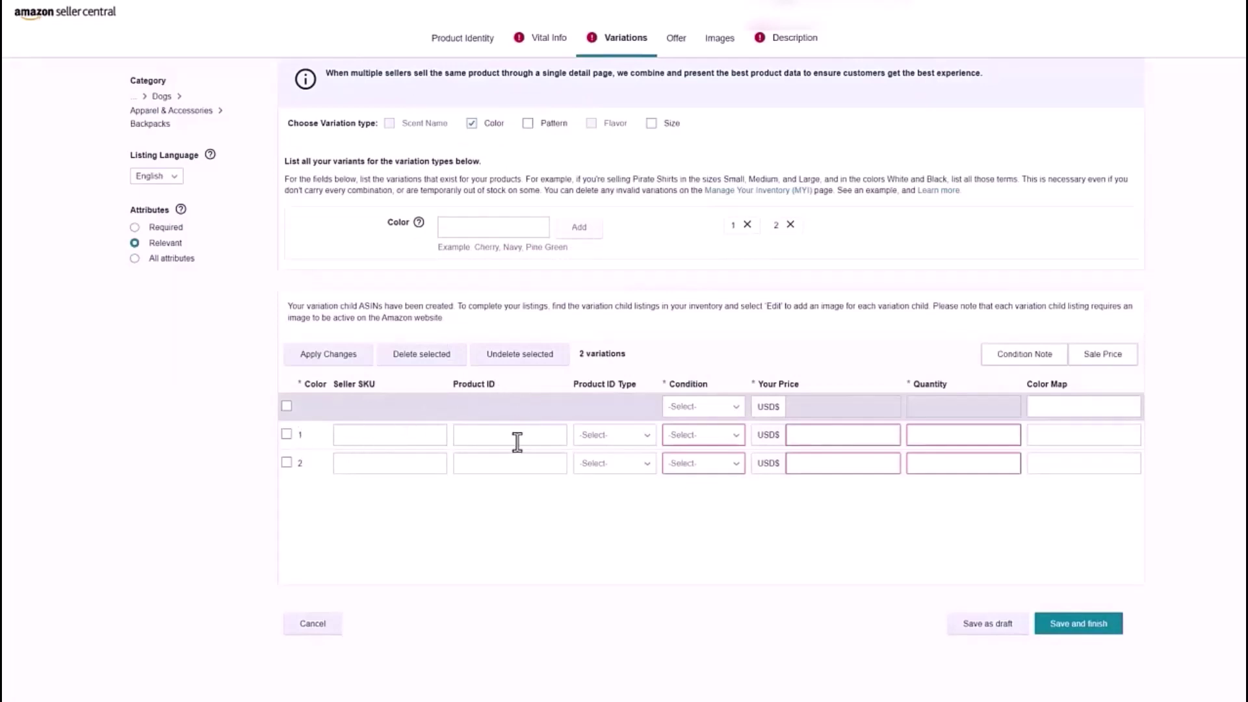
pyautogui.click(610, 438)
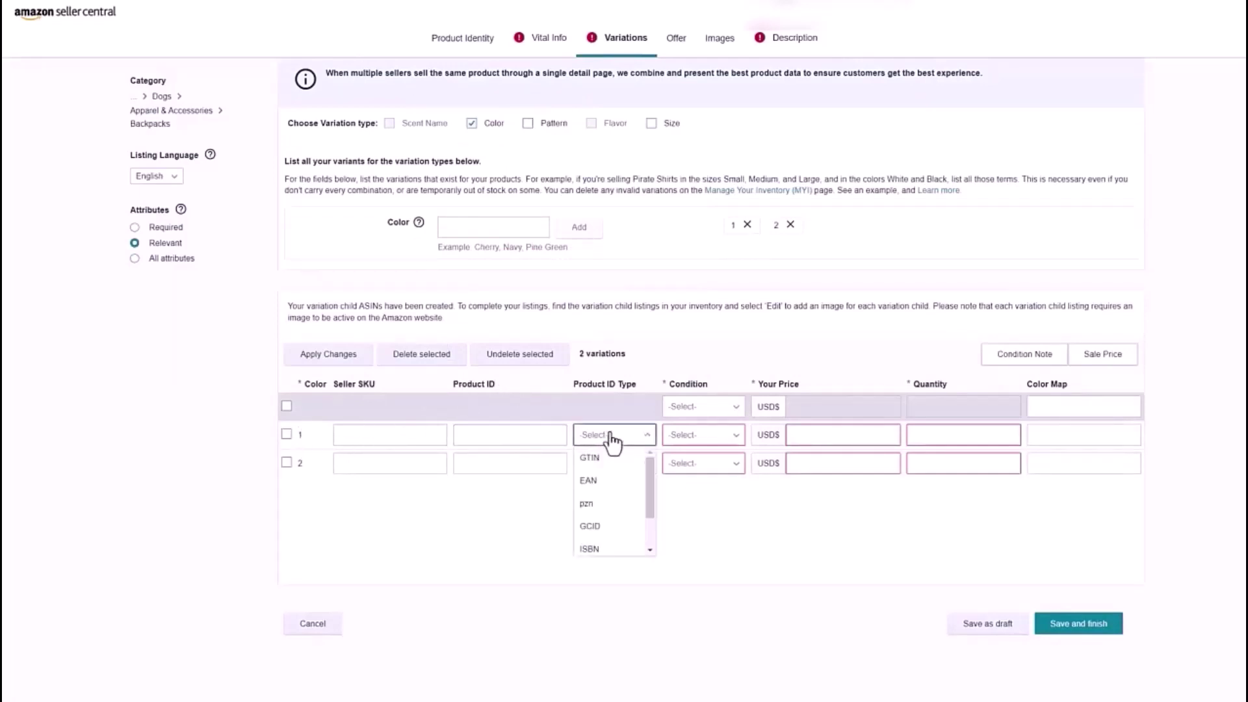
pyautogui.scroll(-1, 610, 549)
pyautogui.click(610, 549)
pyautogui.click(715, 435)
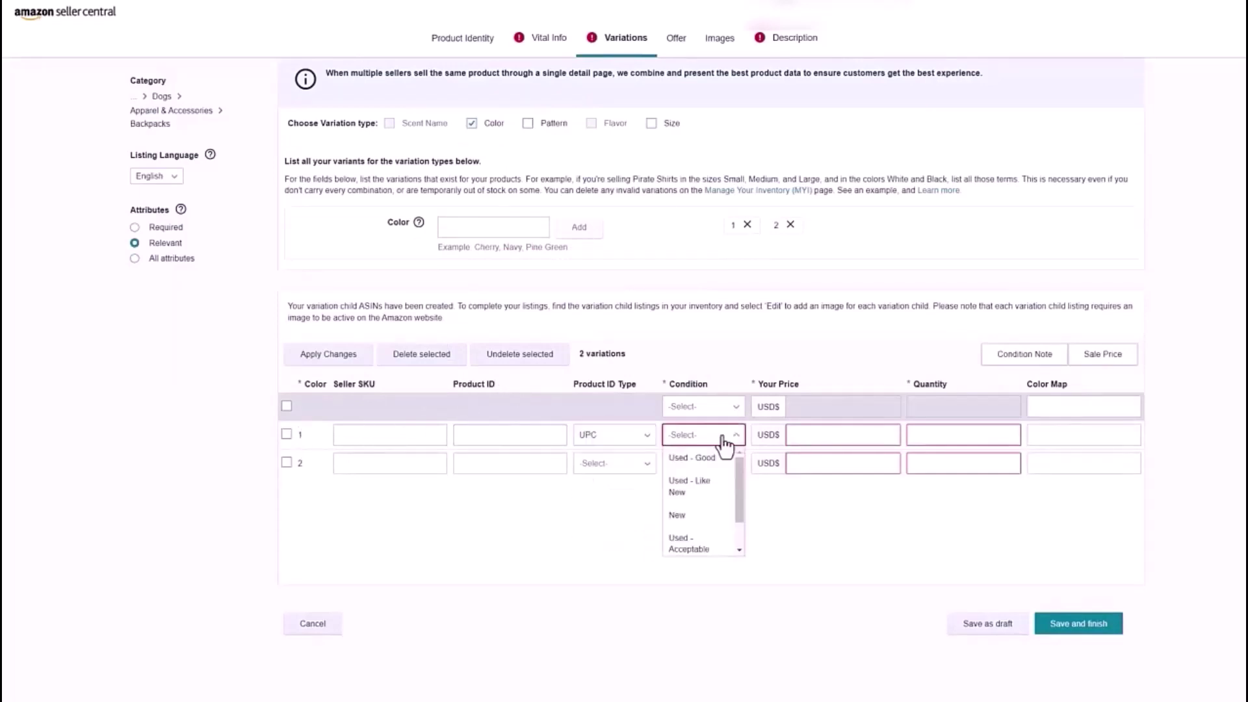
pyautogui.click(694, 516)
# Give variant 1 a price of 12, quantity 2 and a Black colour map
pyautogui.press('Tab')
pyautogui.write('12')
pyautogui.press('Tab')
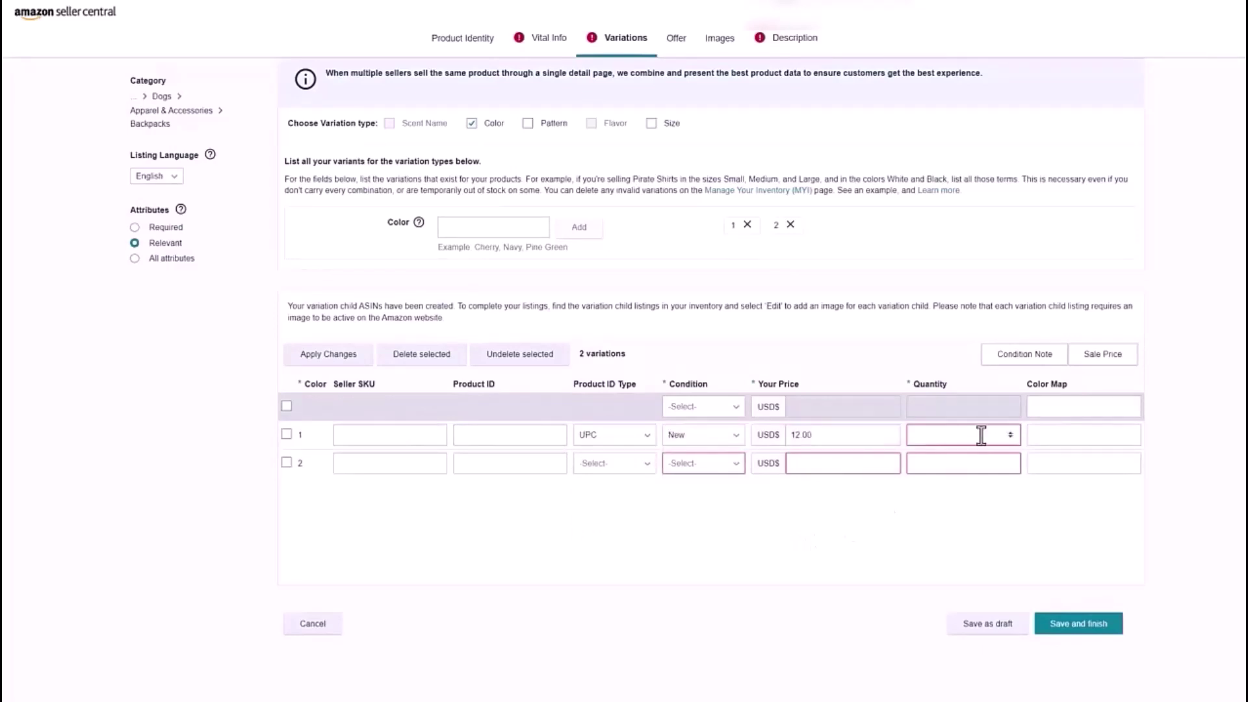
pyautogui.click(981, 435)
pyautogui.write('2')
pyautogui.click(1158, 498)
pyautogui.click(1089, 439)
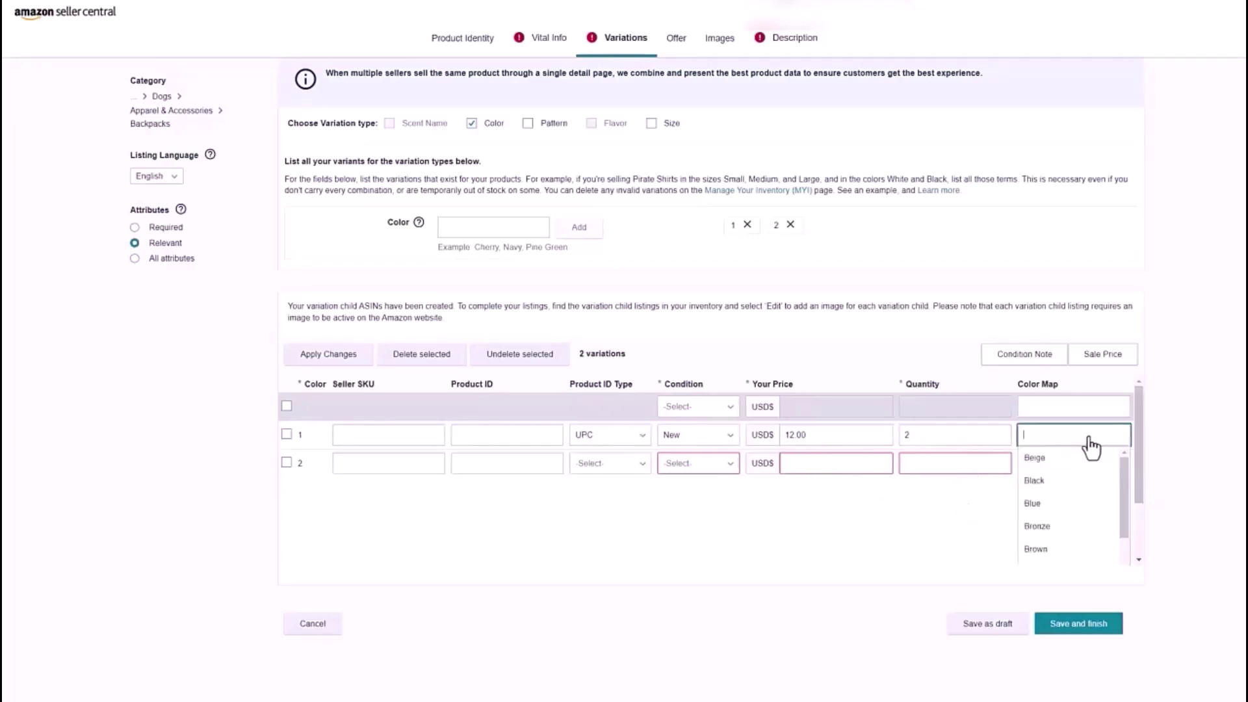
pyautogui.click(1066, 486)
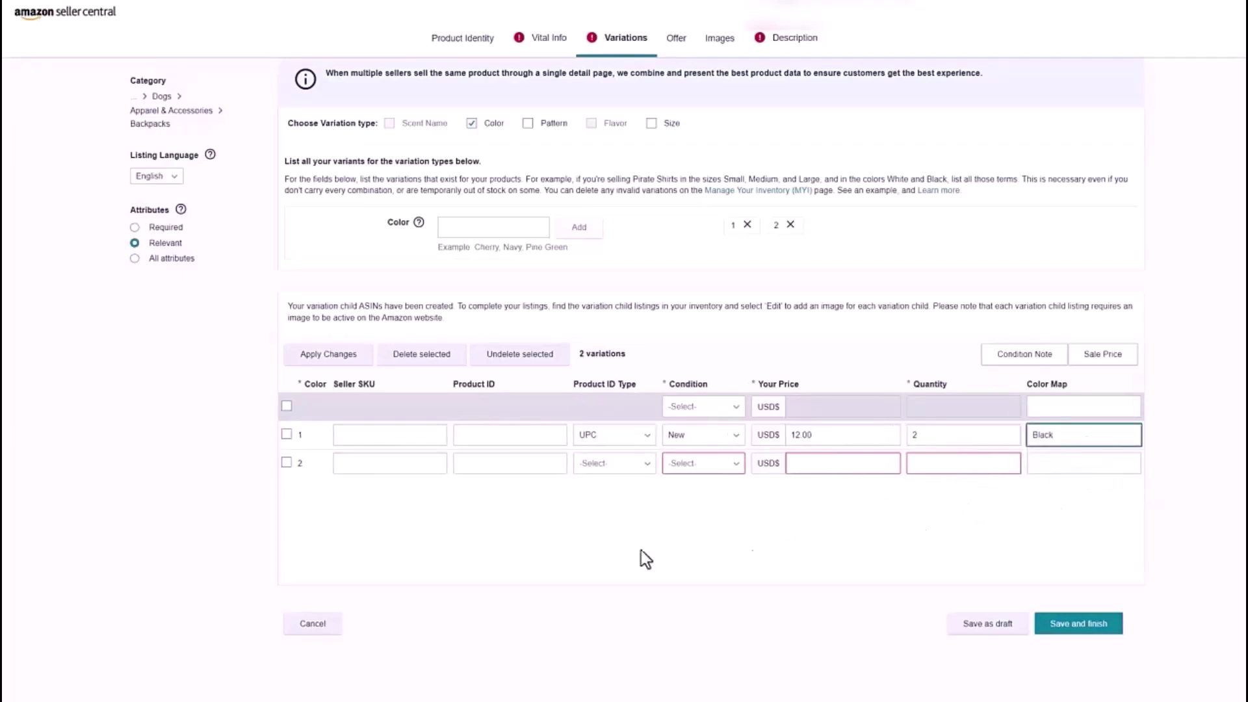
pyautogui.click(362, 442)
pyautogui.write('123234524324')
pyautogui.press('Tab')
pyautogui.write('43534523425')
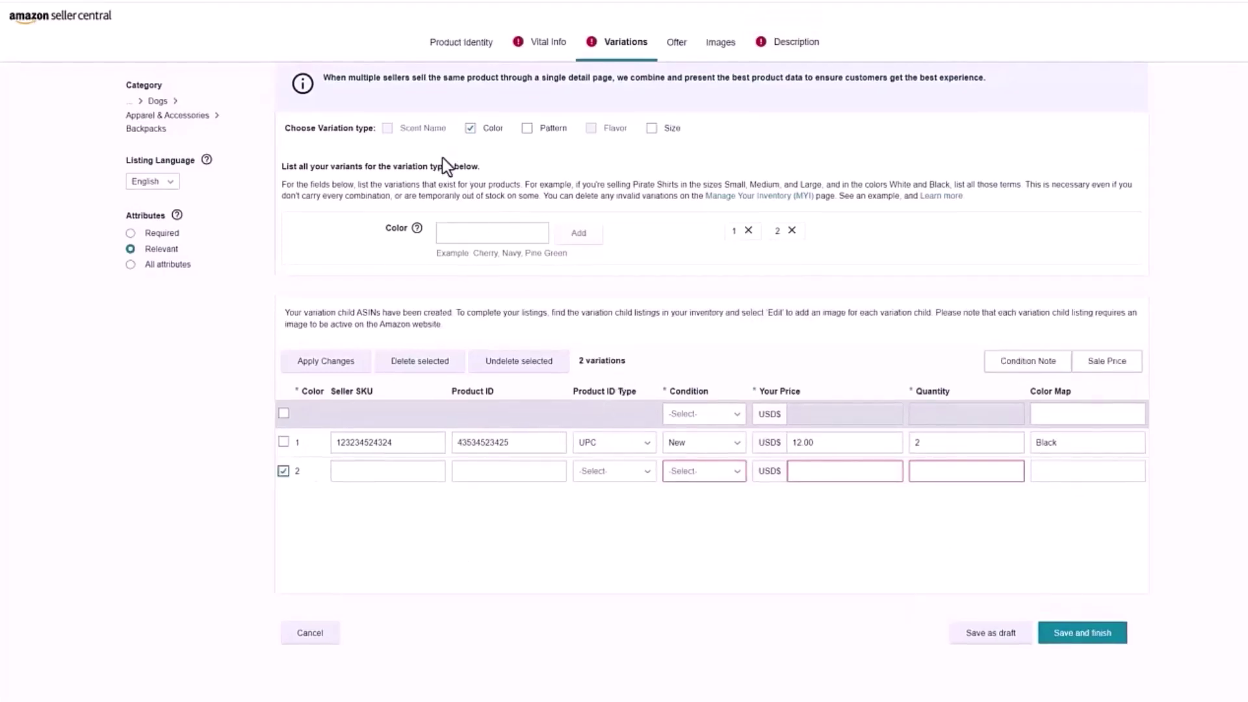
pyautogui.click(471, 129)
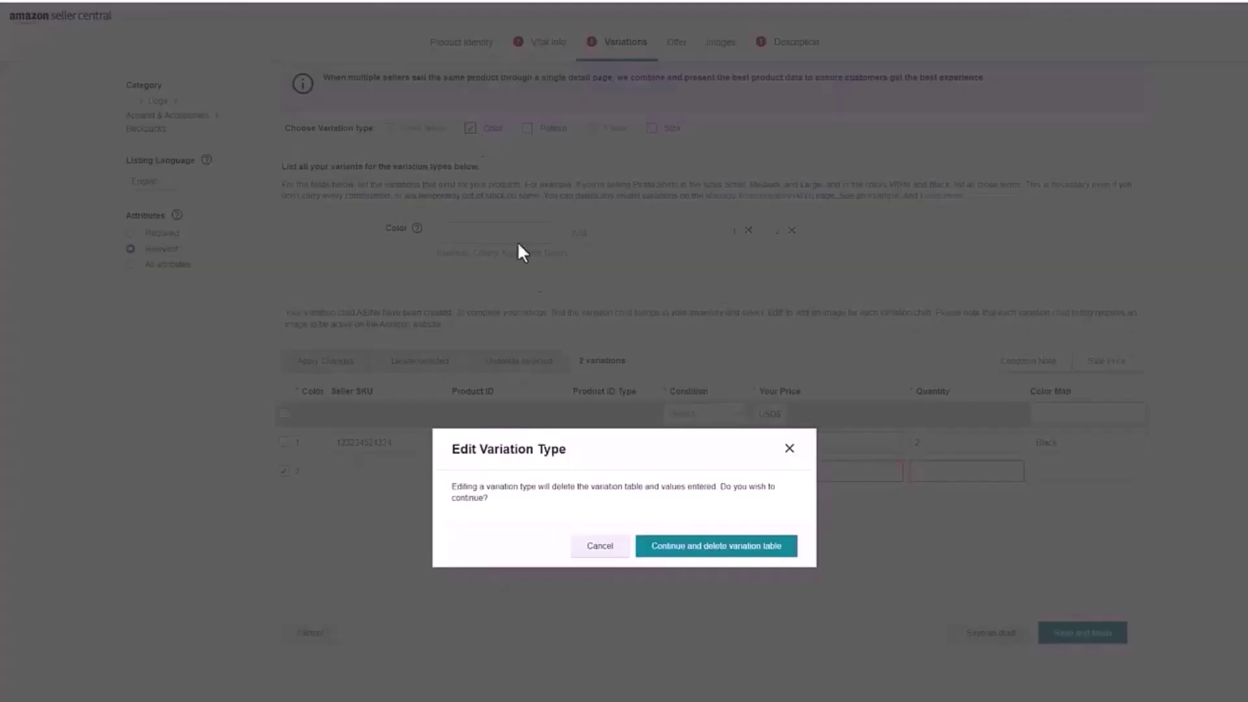
# Delete the variation table and set the offer to 12.00 USD, quantity 14, condition New
pyautogui.click(721, 549)
pyautogui.click(675, 53)
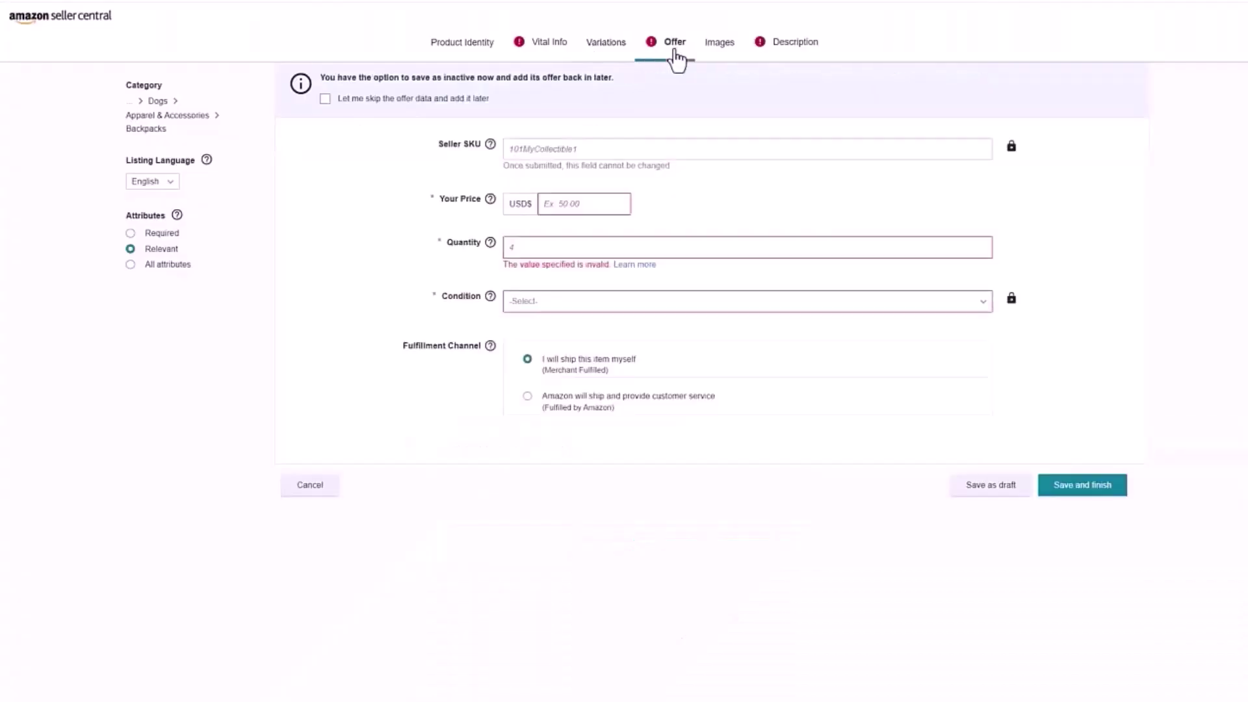
pyautogui.click(585, 204)
pyautogui.write('12.00')
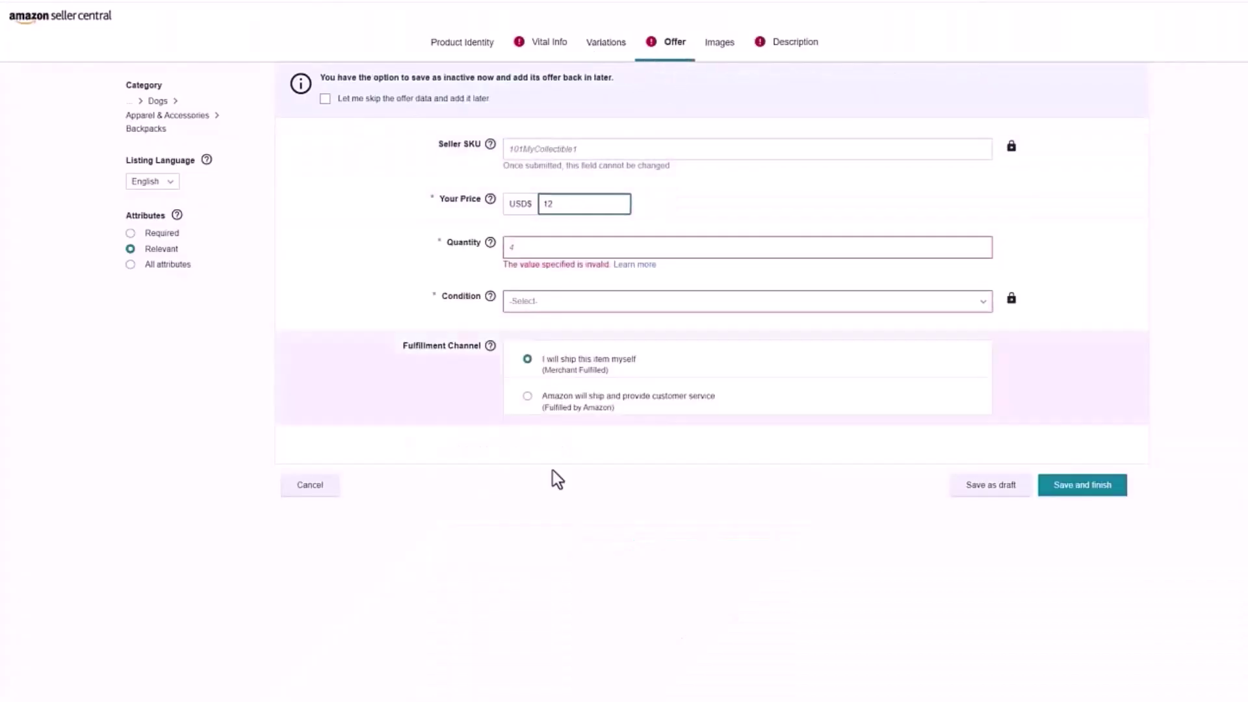
pyautogui.click(534, 258)
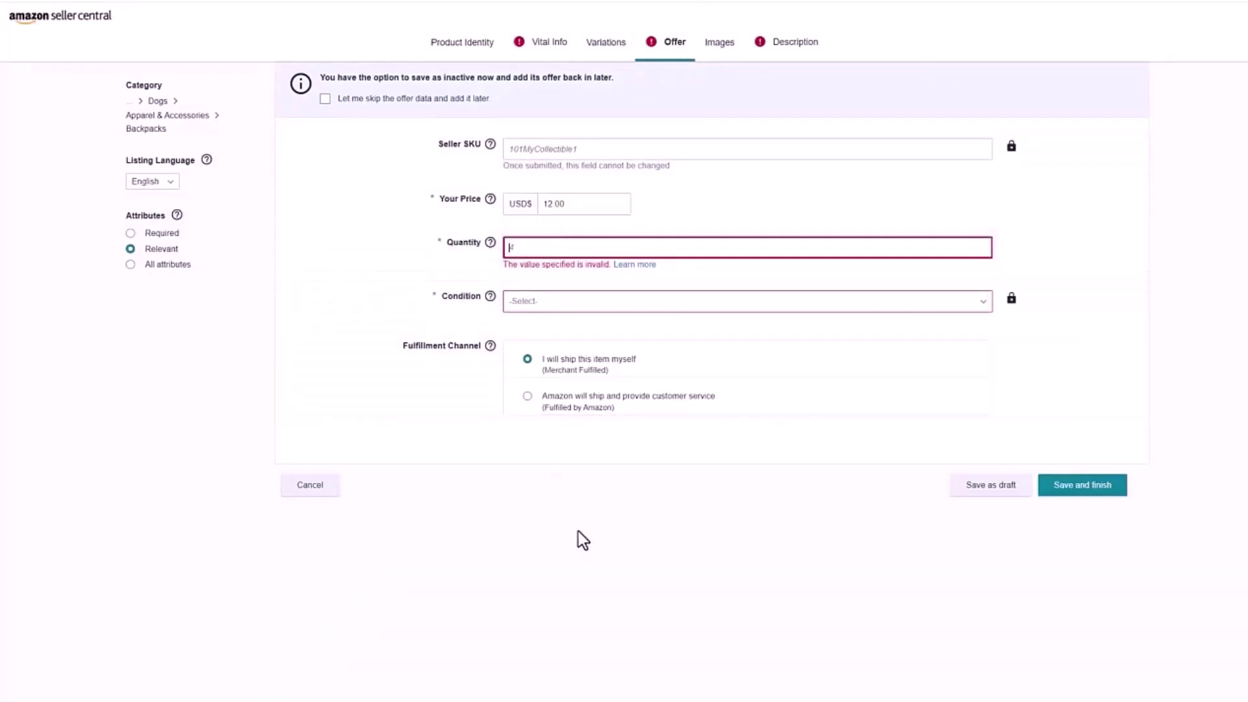
pyautogui.write('14')
pyautogui.press('Tab')
pyautogui.press('n')
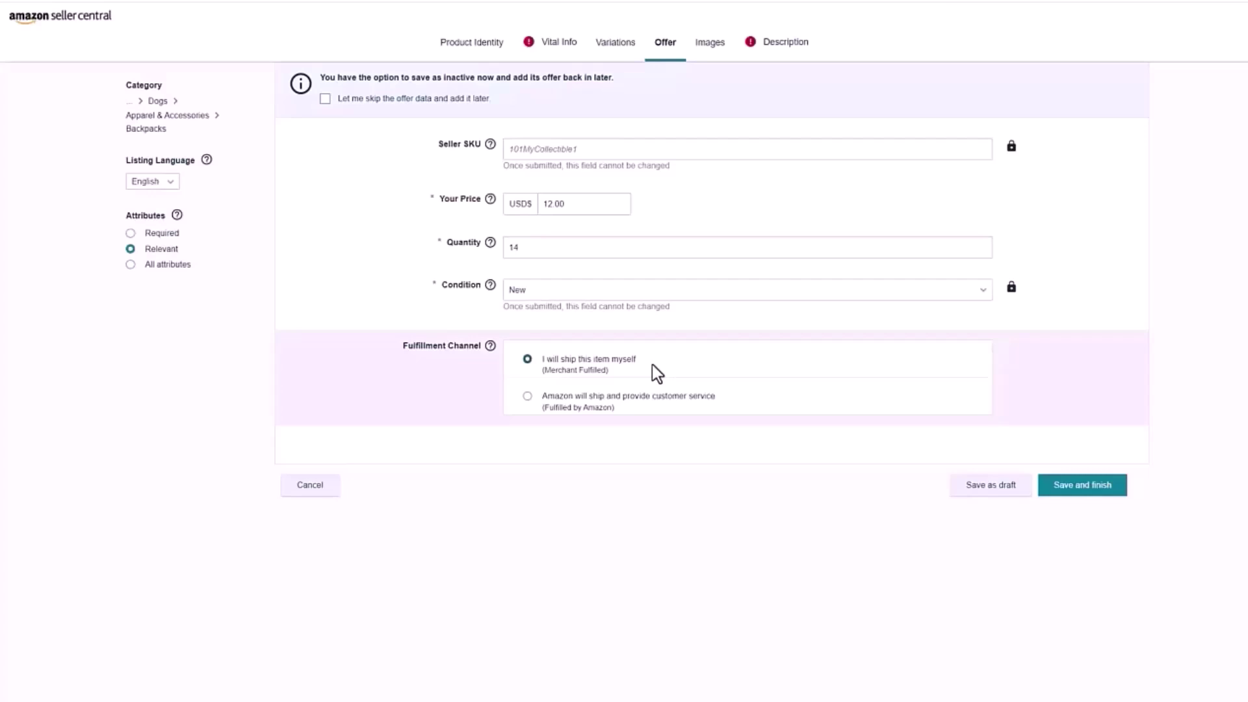
pyautogui.click(710, 43)
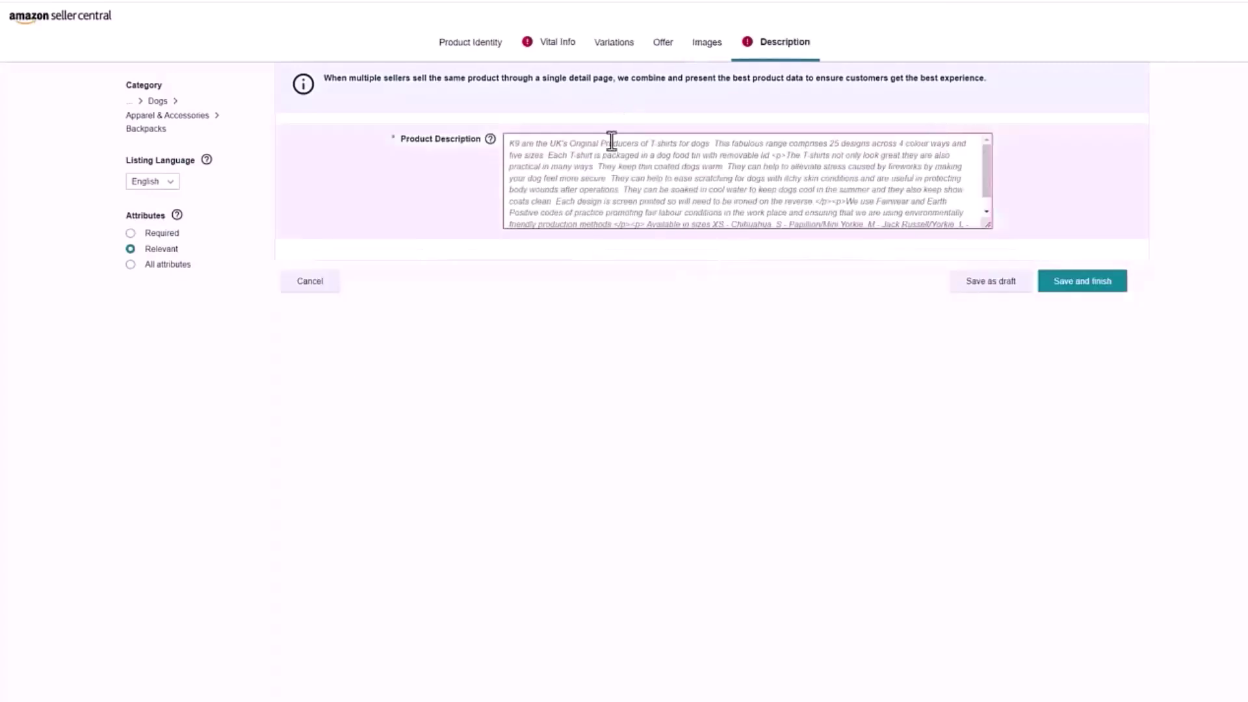
# Read through the dog T-shirt product description, then return to Product Identity
pyautogui.click(611, 141)
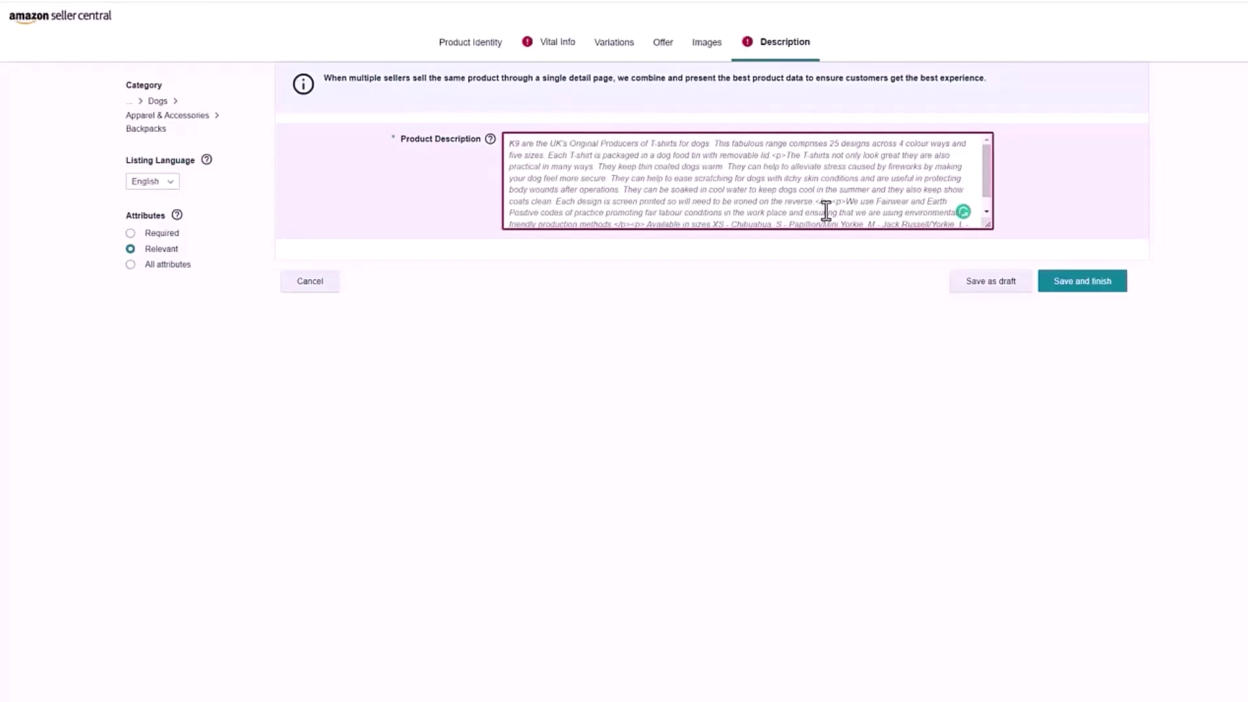
pyautogui.scroll(-1, 825, 210)
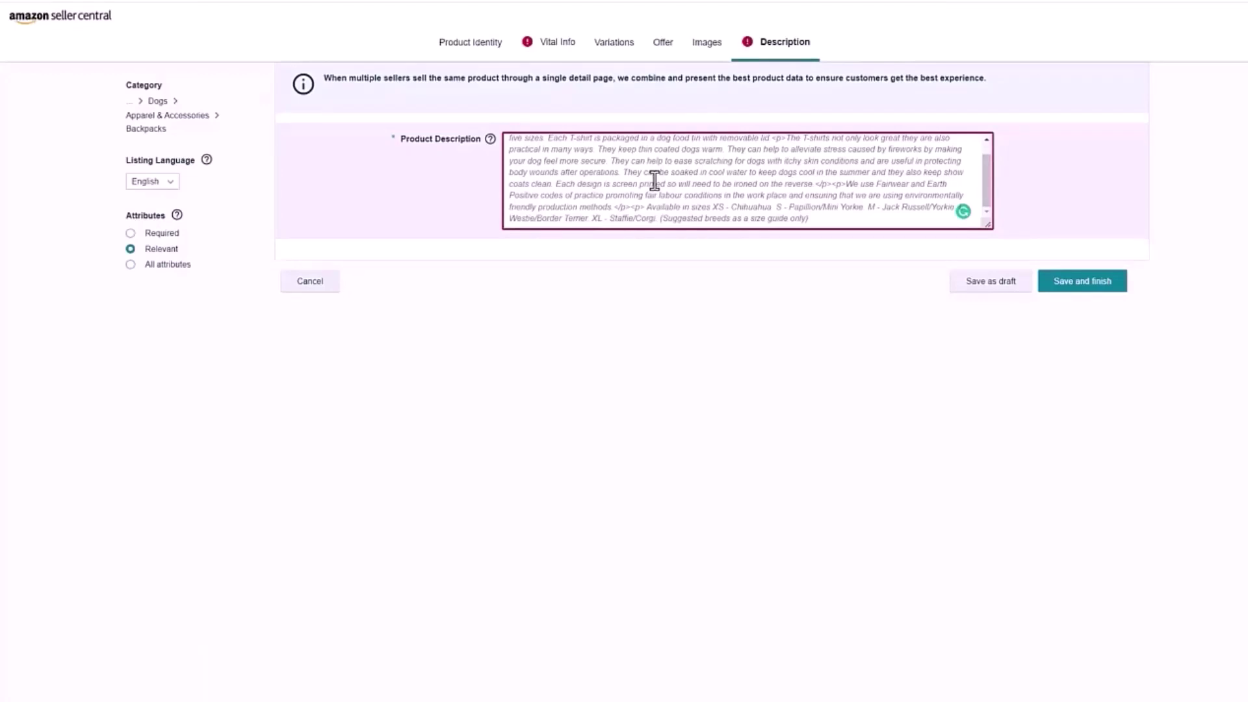
pyautogui.click(313, 109)
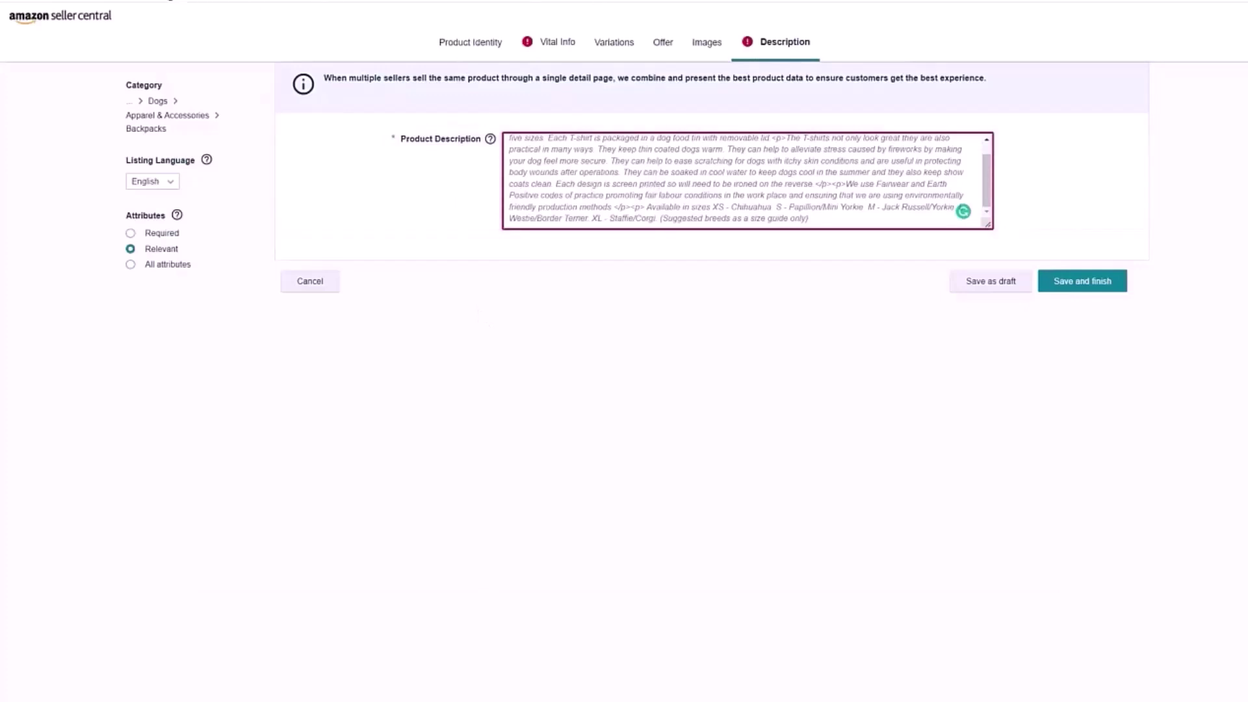
pyautogui.click(470, 46)
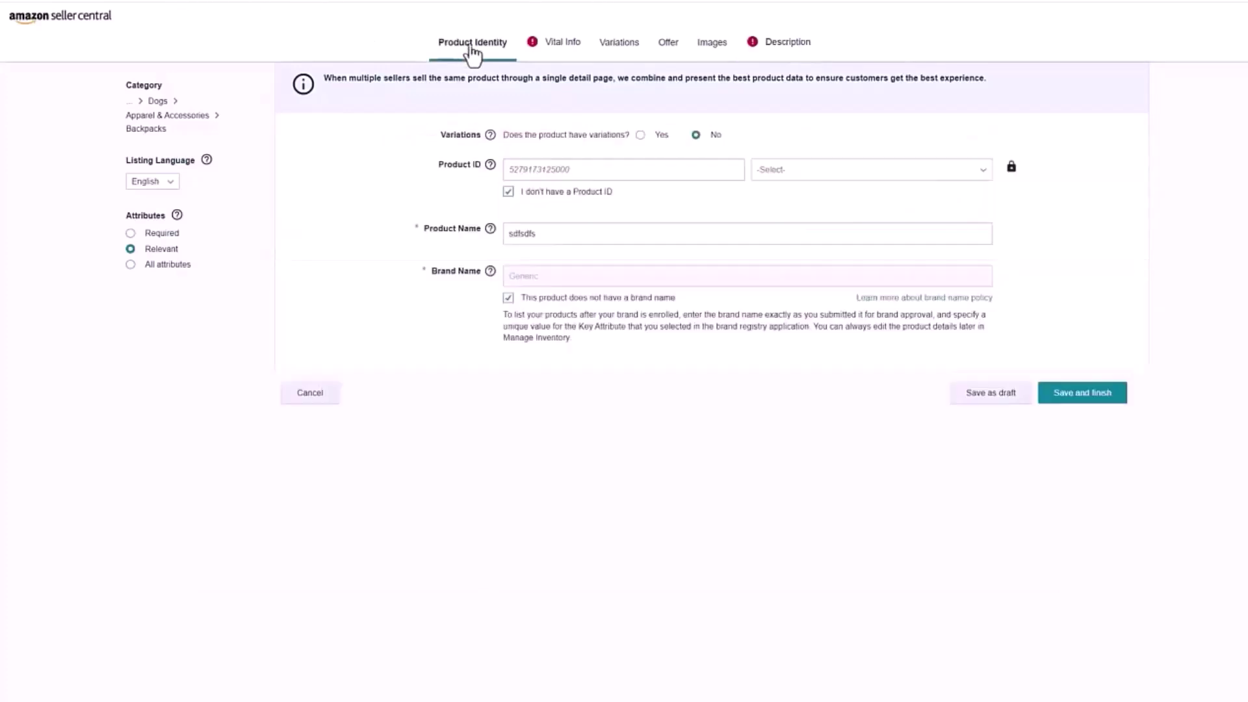
# Browse Pet Supplies › Dogs into the Beds & Furniture product types
pyautogui.click(774, 46)
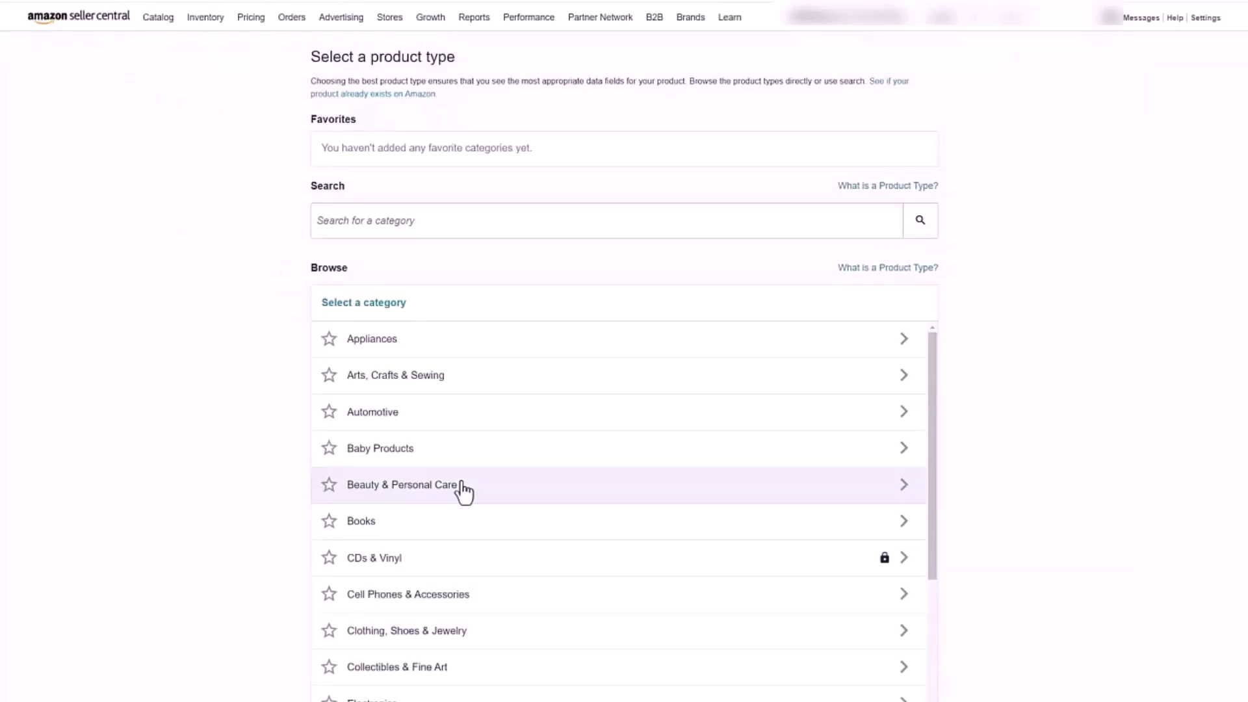
pyautogui.scroll(-4, 464, 490)
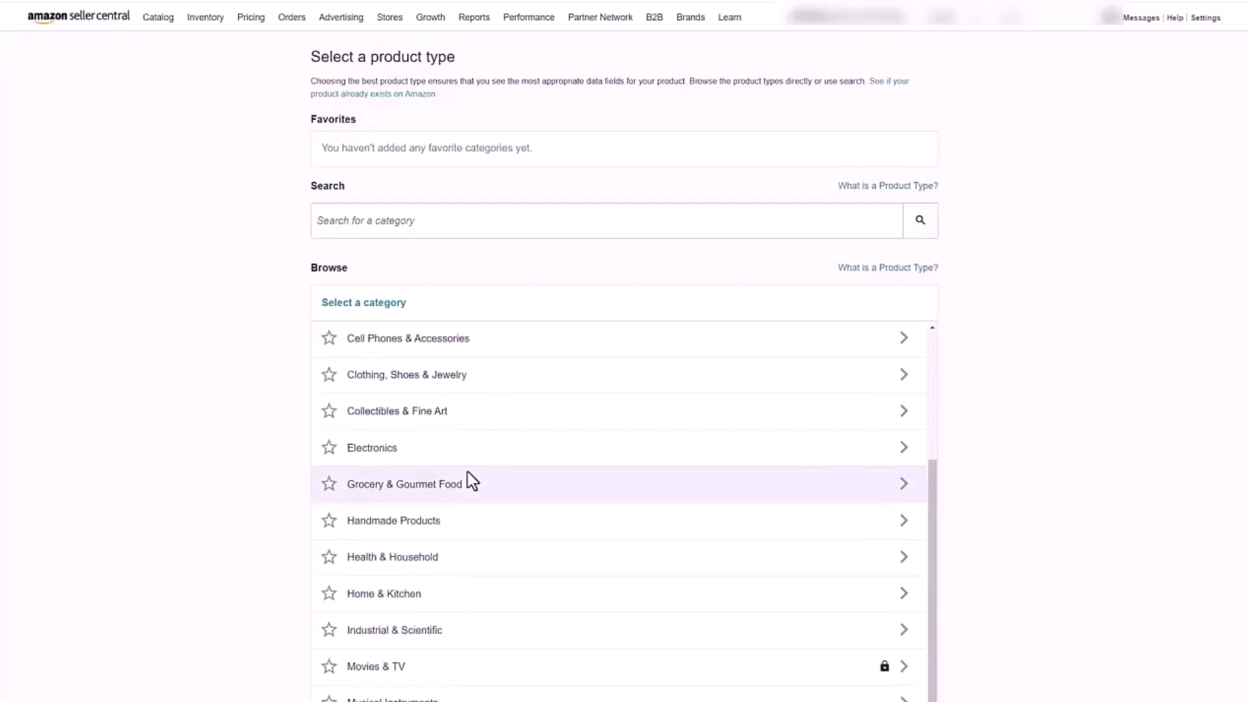
pyautogui.scroll(-2, 438, 672)
pyautogui.click(438, 681)
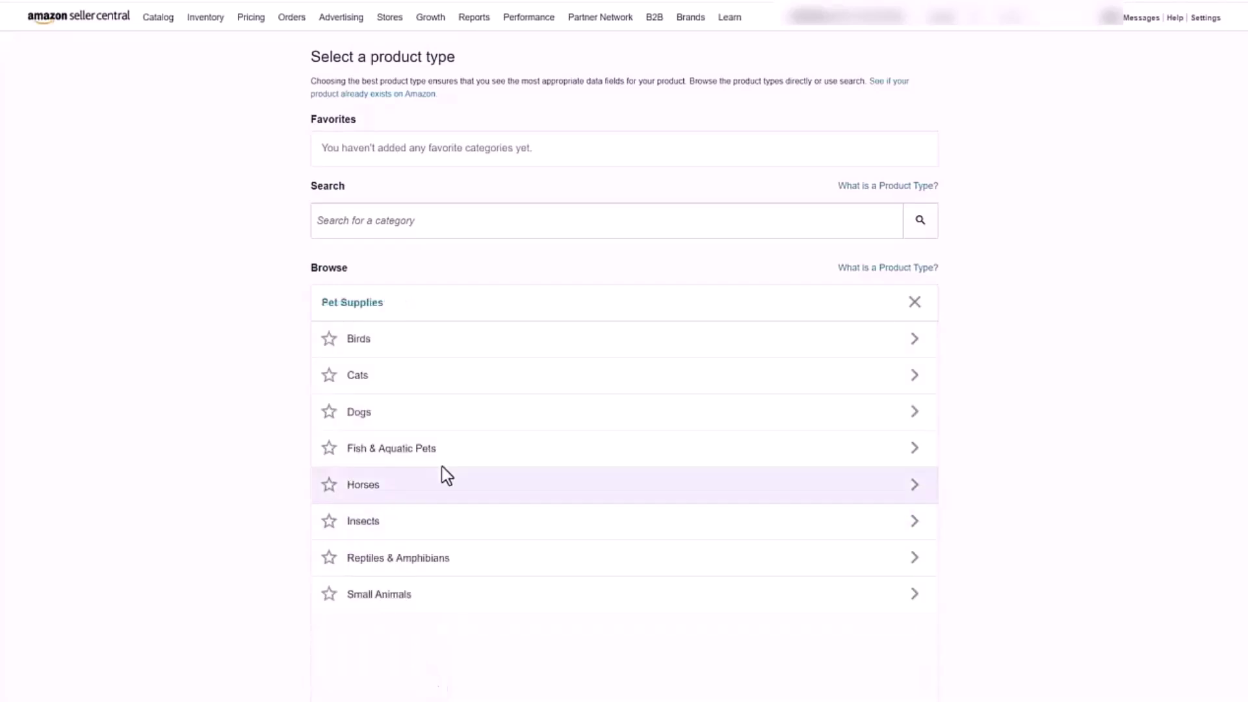
pyautogui.click(534, 416)
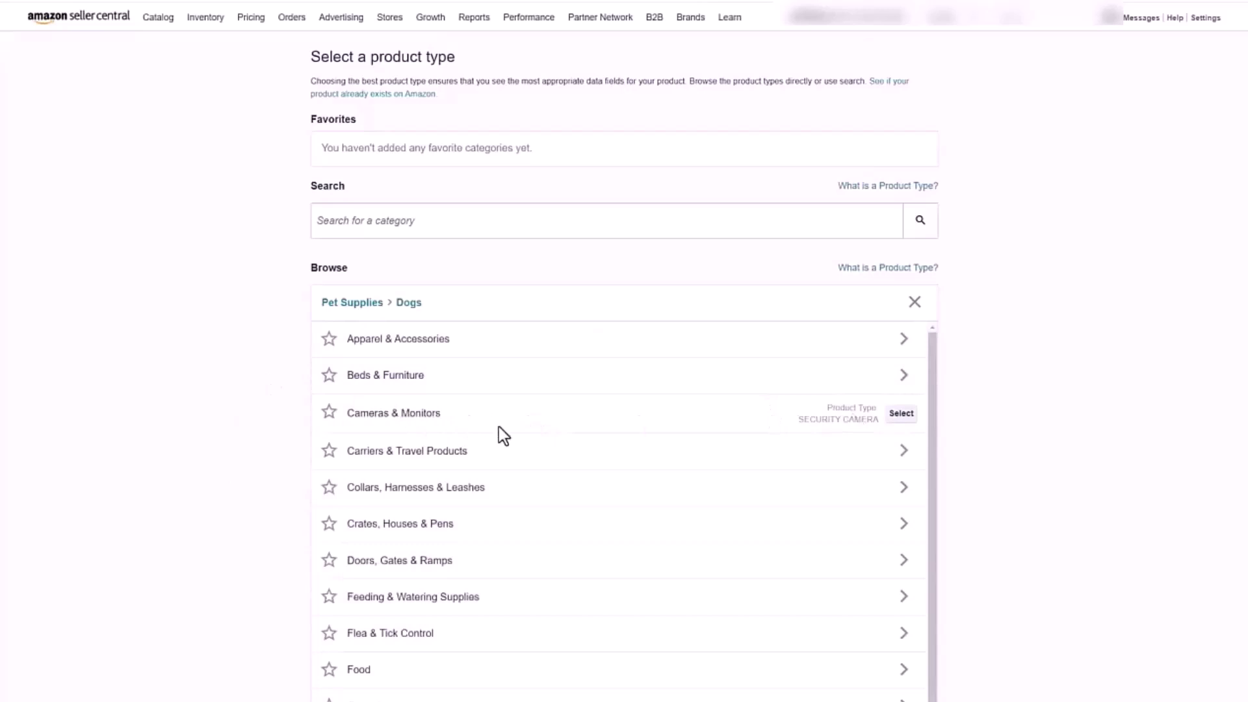
pyautogui.scroll(-1, 494, 442)
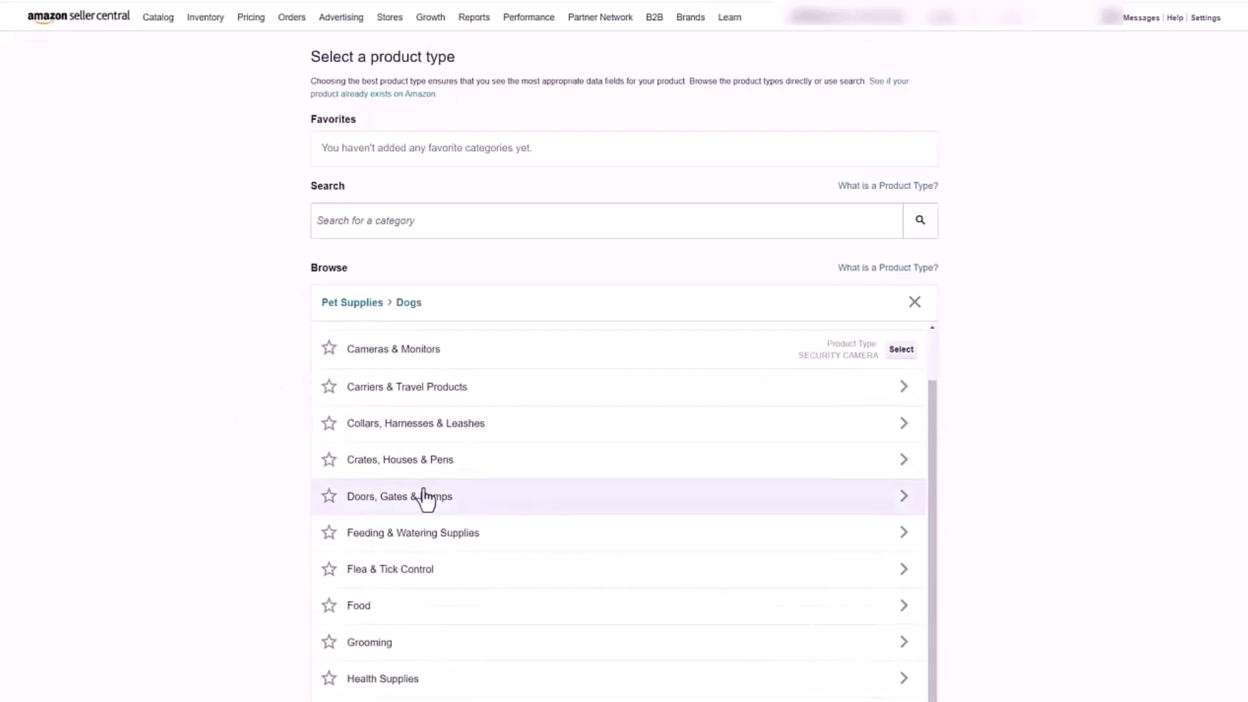
pyautogui.scroll(1, 402, 448)
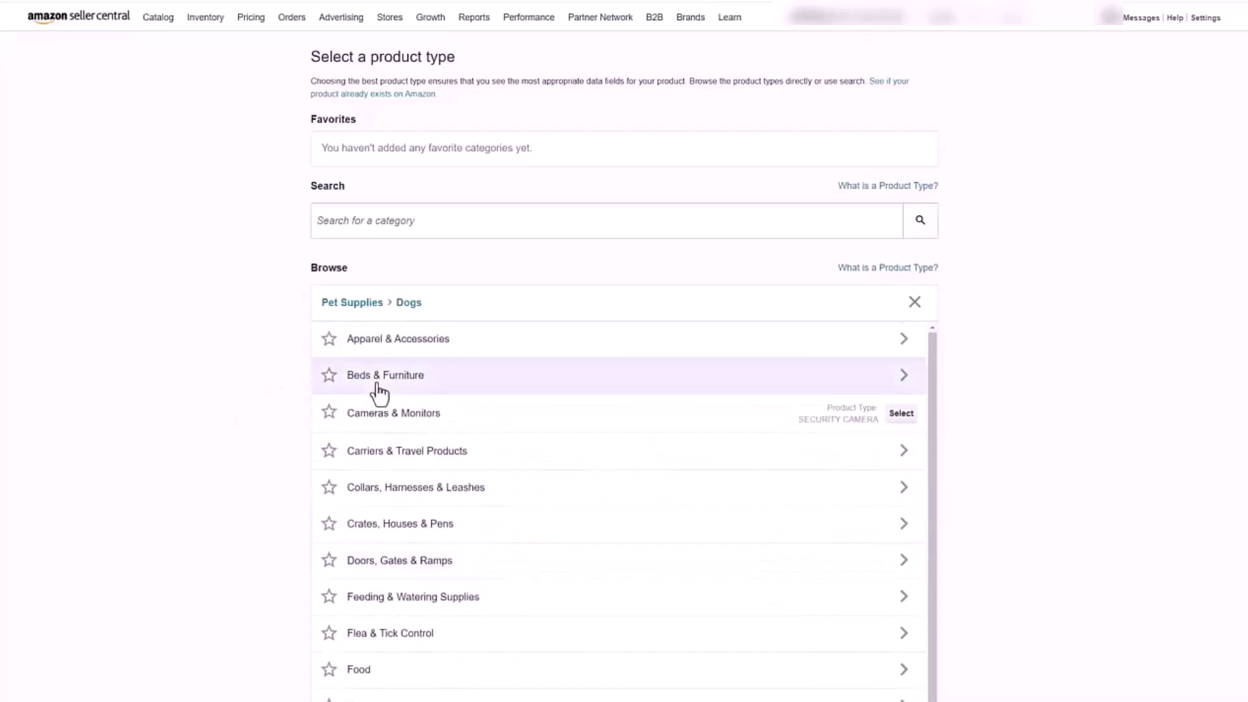
pyautogui.click(412, 385)
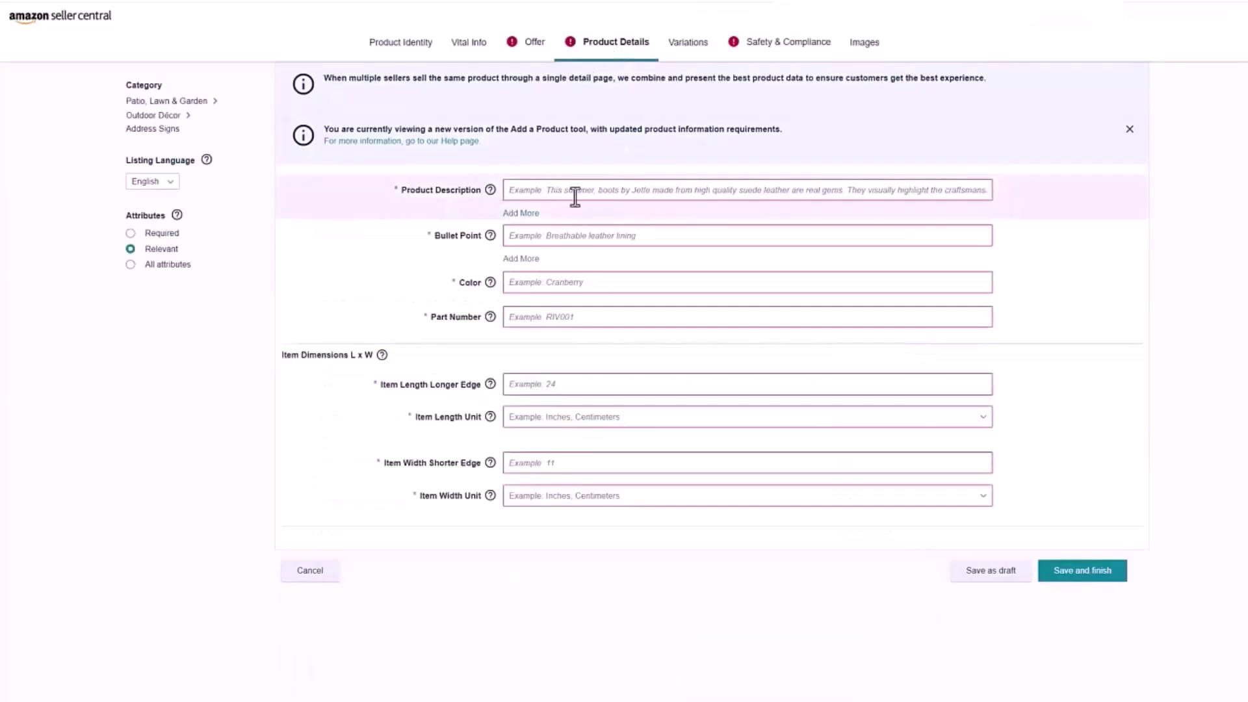
# Set up five bullet point fields by adding extra rows and removing the sixth
pyautogui.click(583, 190)
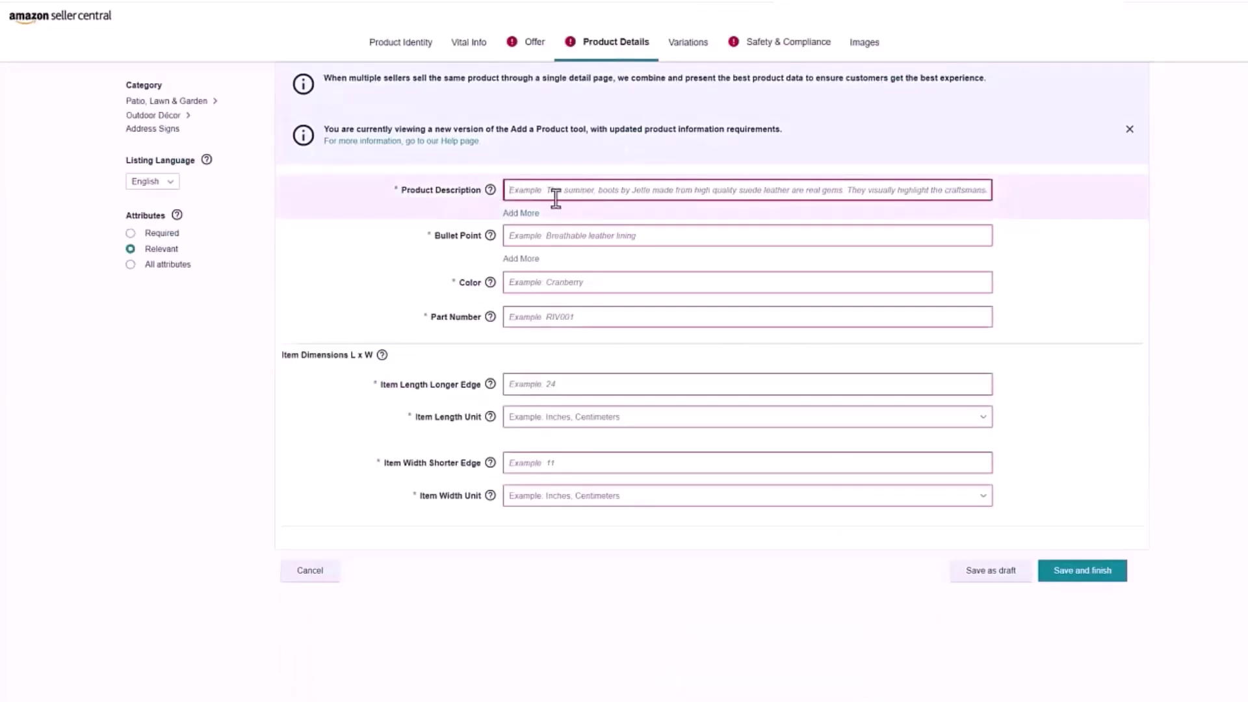
pyautogui.click(575, 233)
pyautogui.click(518, 258)
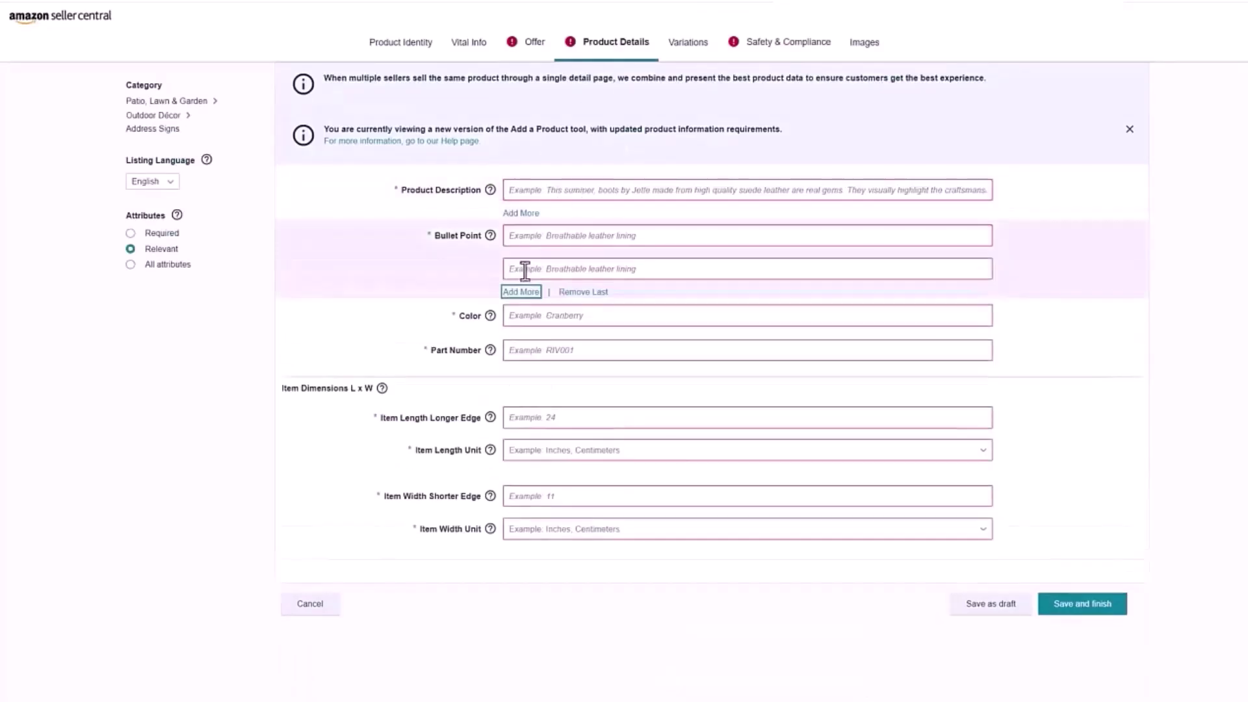
pyautogui.click(521, 290)
pyautogui.click(520, 323)
pyautogui.click(520, 356)
pyautogui.click(521, 389)
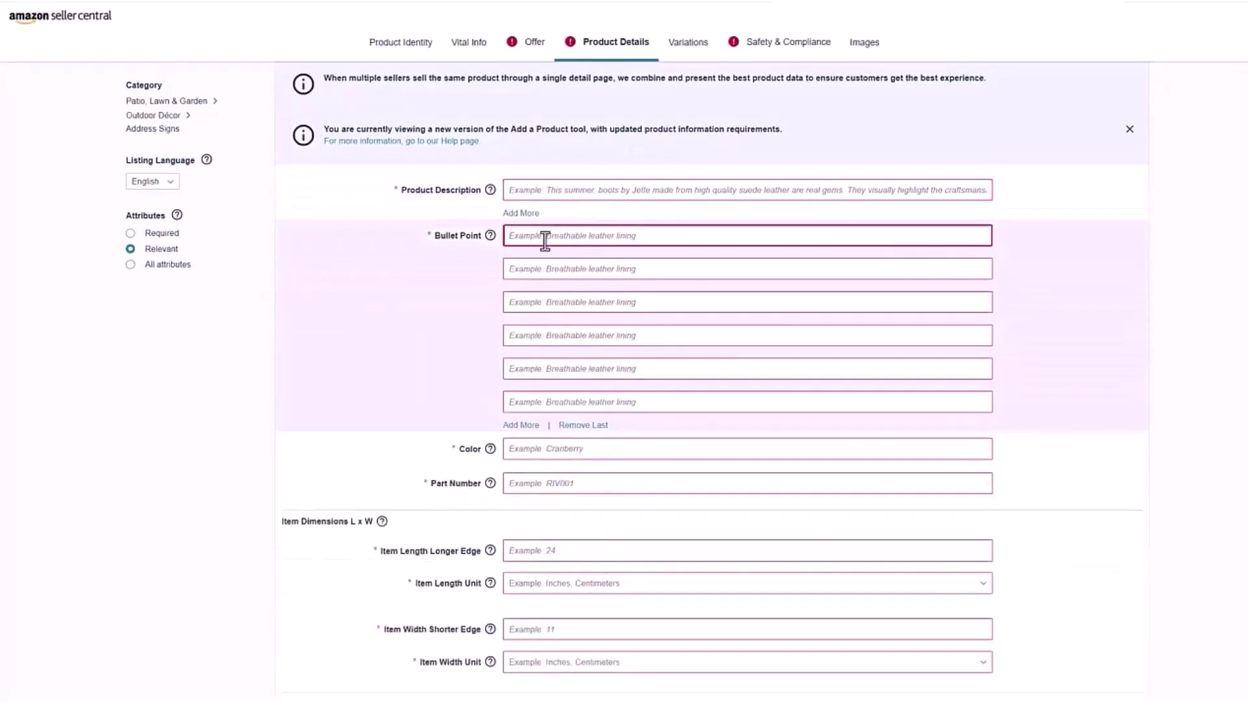
pyautogui.click(583, 425)
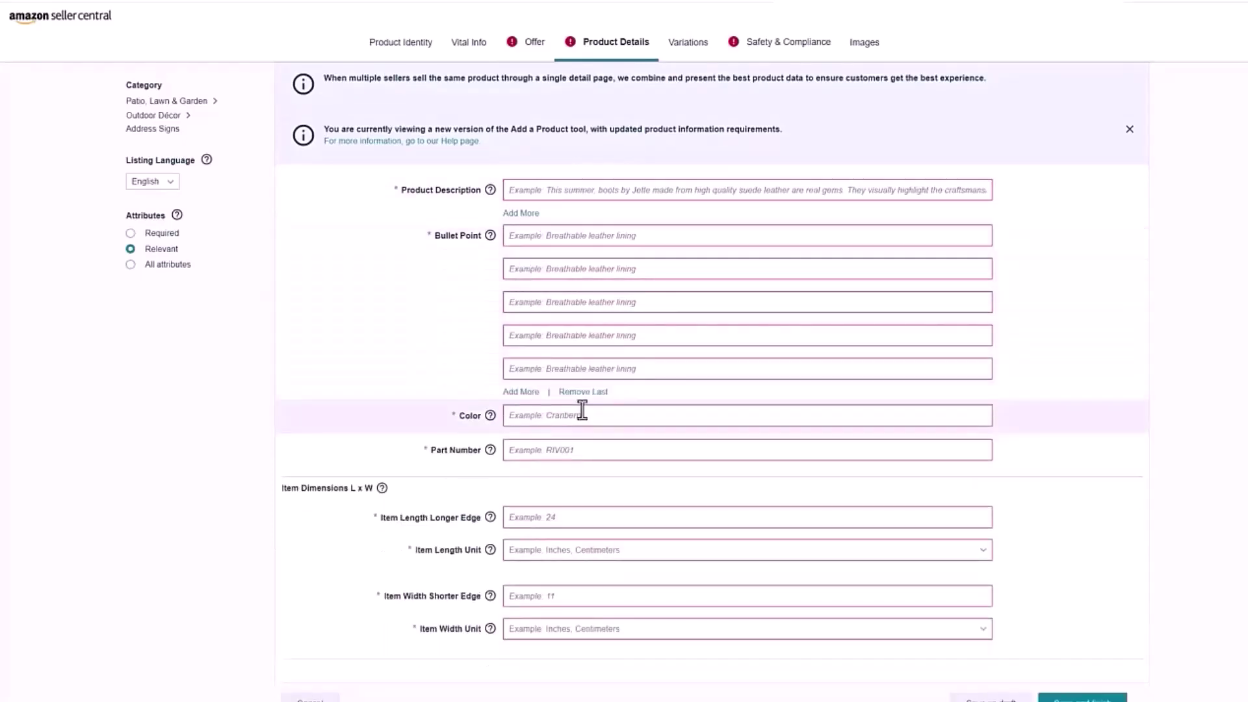
# Enter part number 4536456 and look over the Shipping dimension fields
pyautogui.click(600, 451)
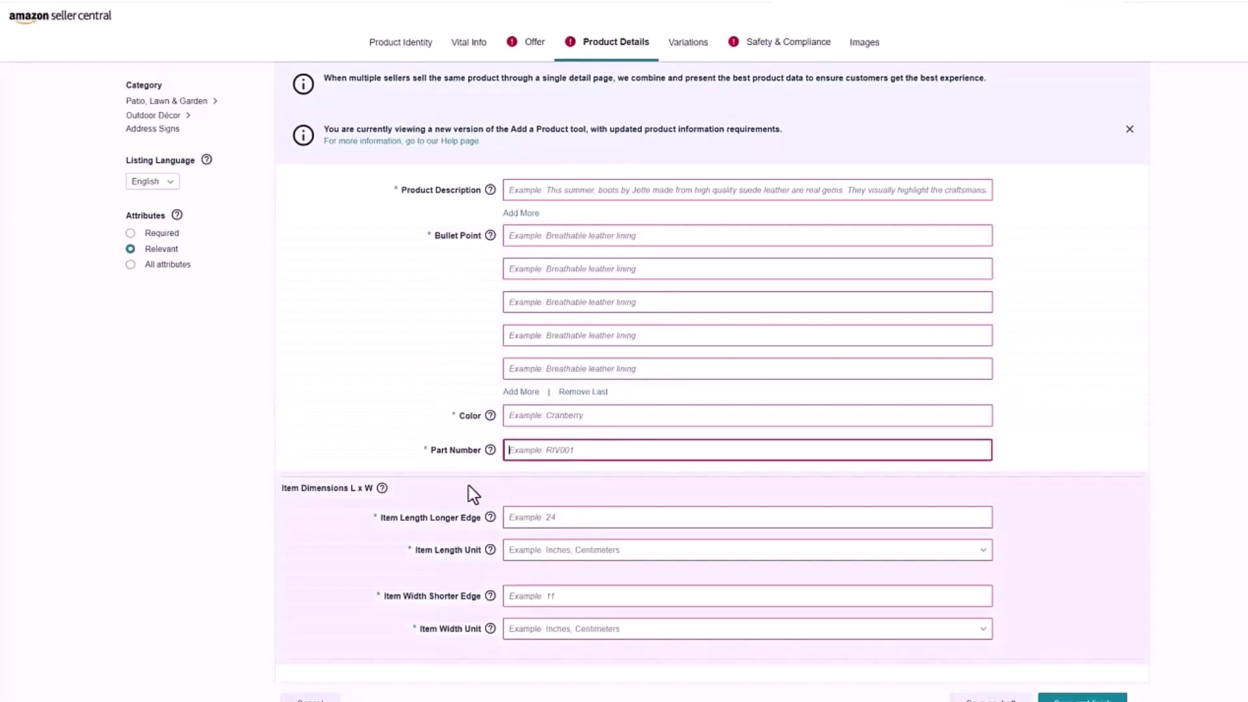
pyautogui.write('4536456')
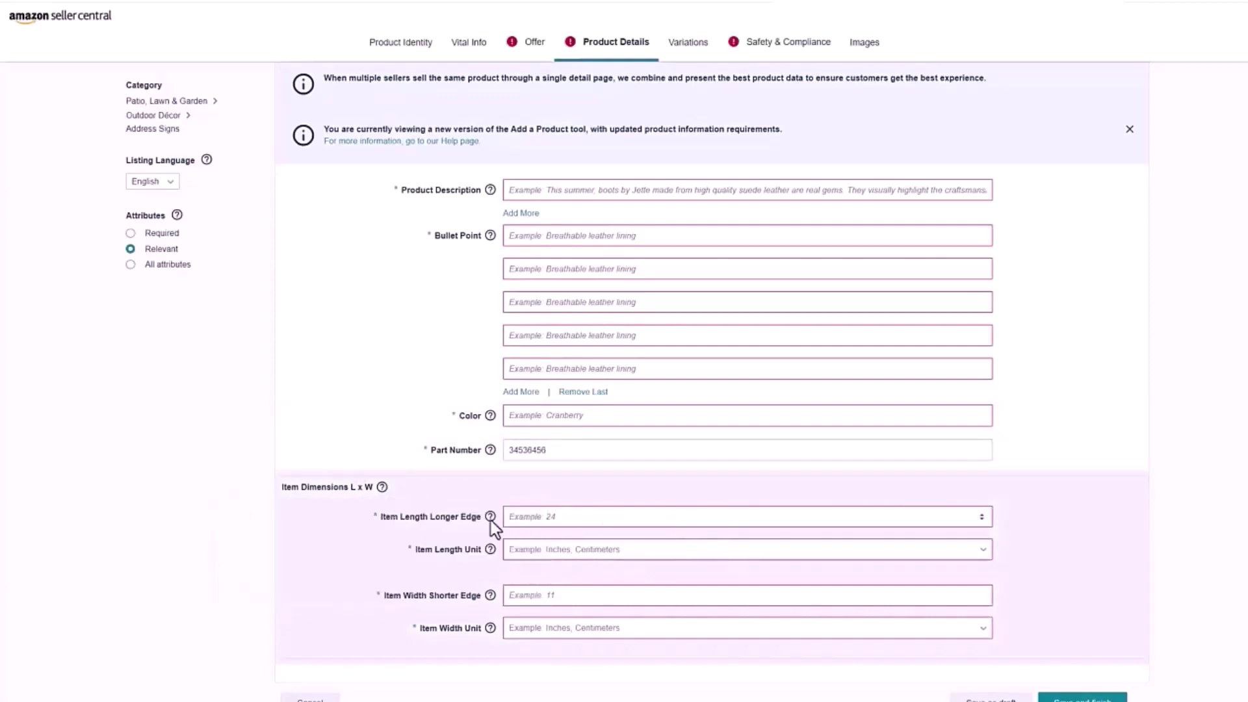
pyautogui.moveTo(490, 518)
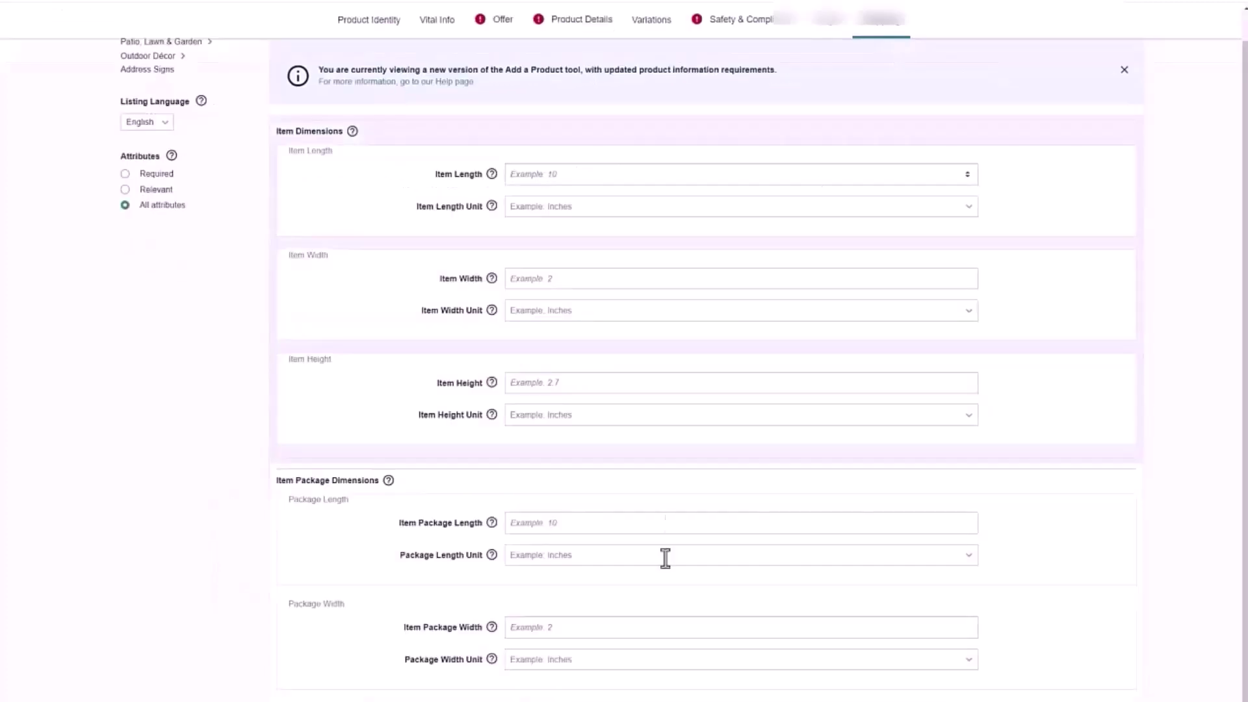
pyautogui.scroll(-3, 682, 604)
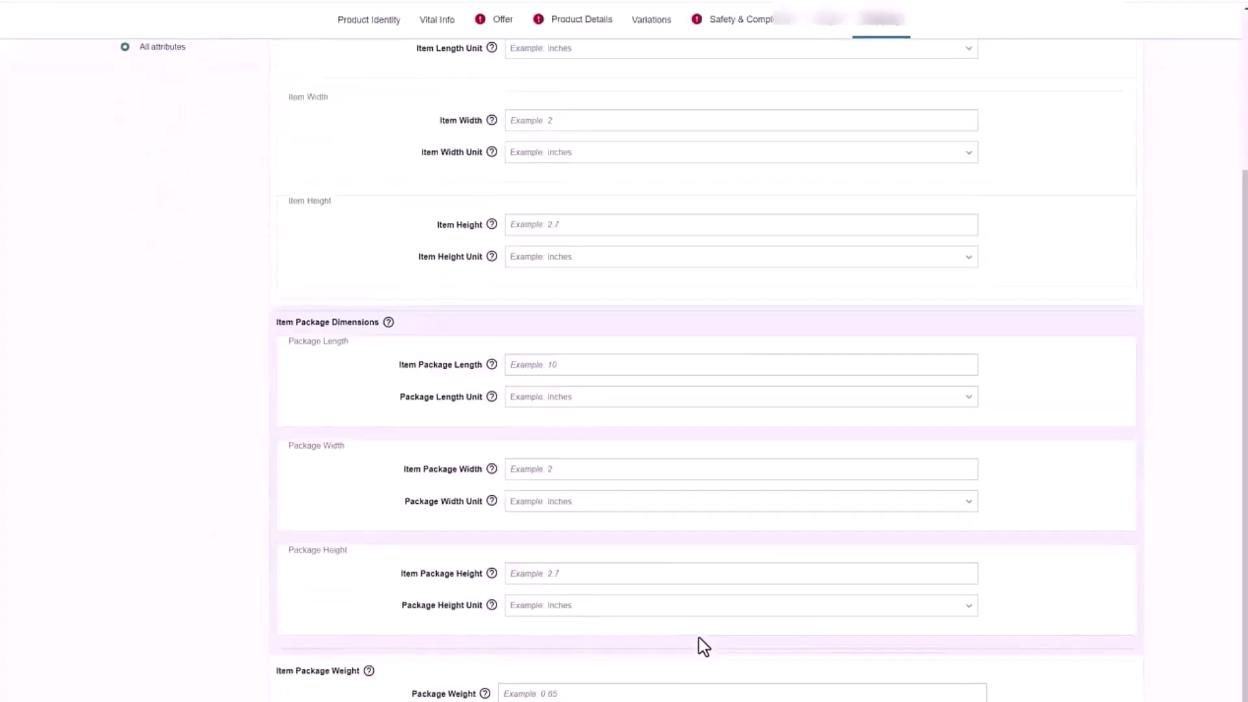
pyautogui.scroll(4, 699, 637)
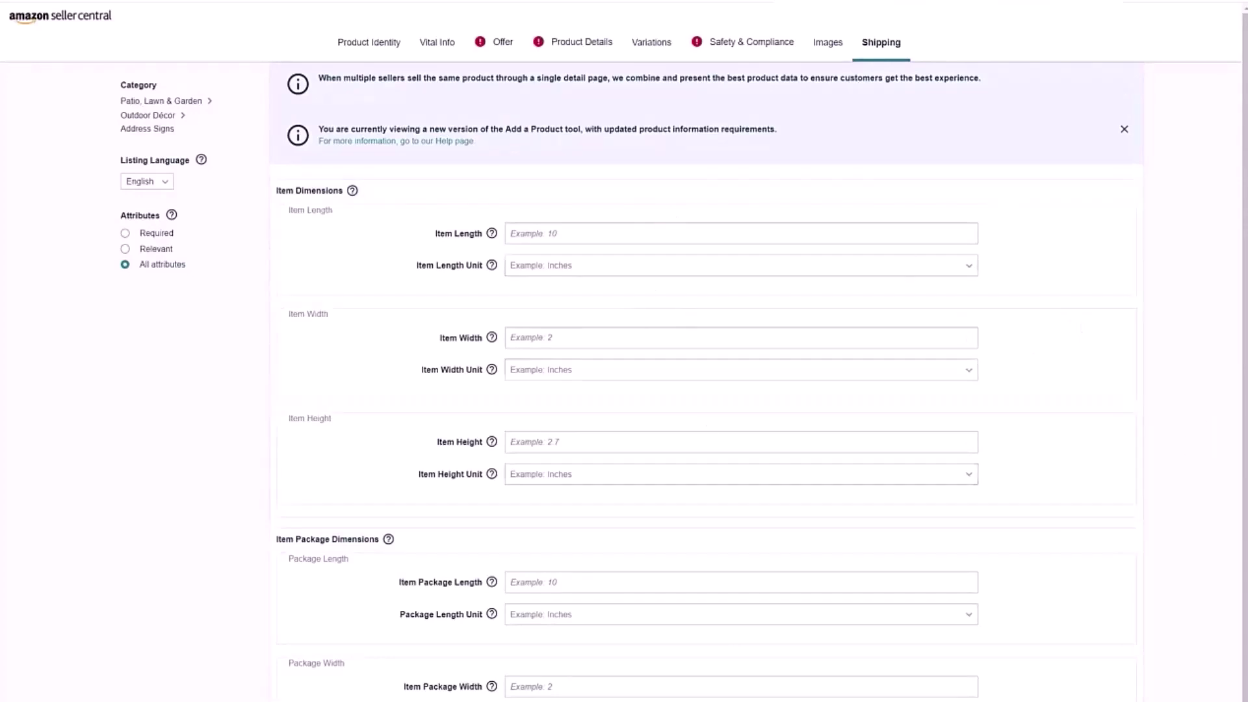
# View the Safety & Compliance fields, then scroll product categories from Appliances to Collectibles & Fine Art
pyautogui.click(750, 45)
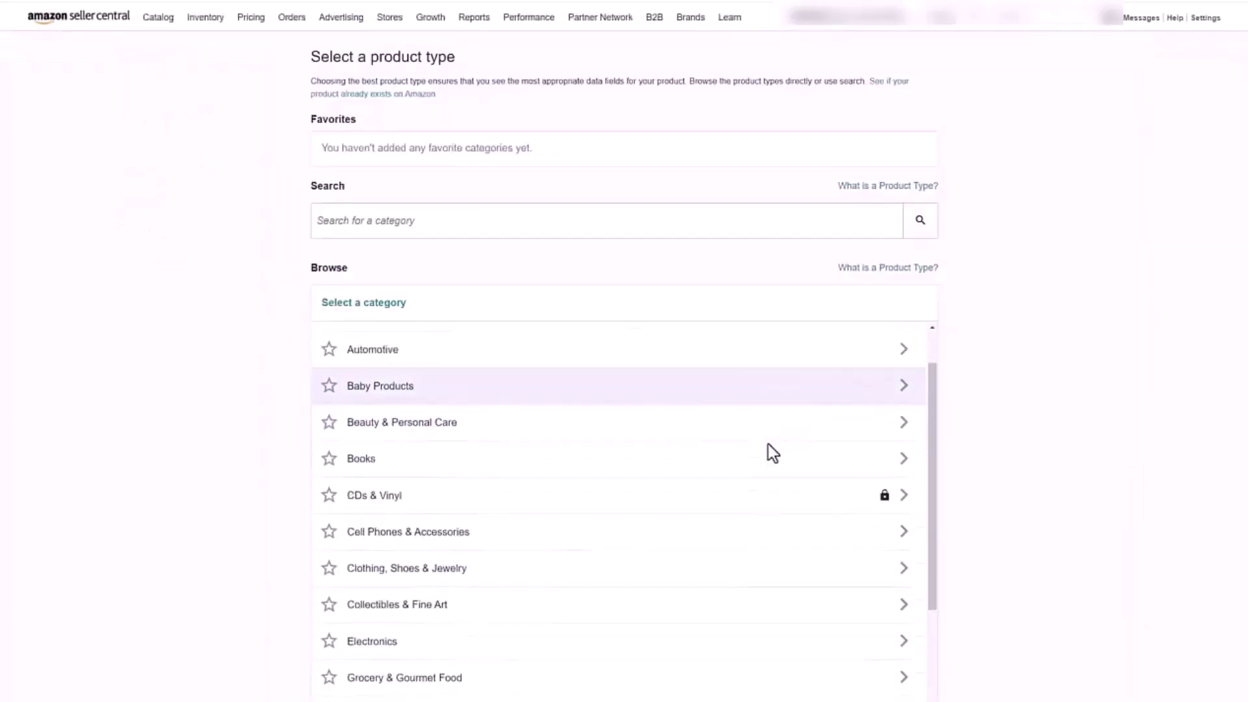
pyautogui.scroll(-1, 493, 460)
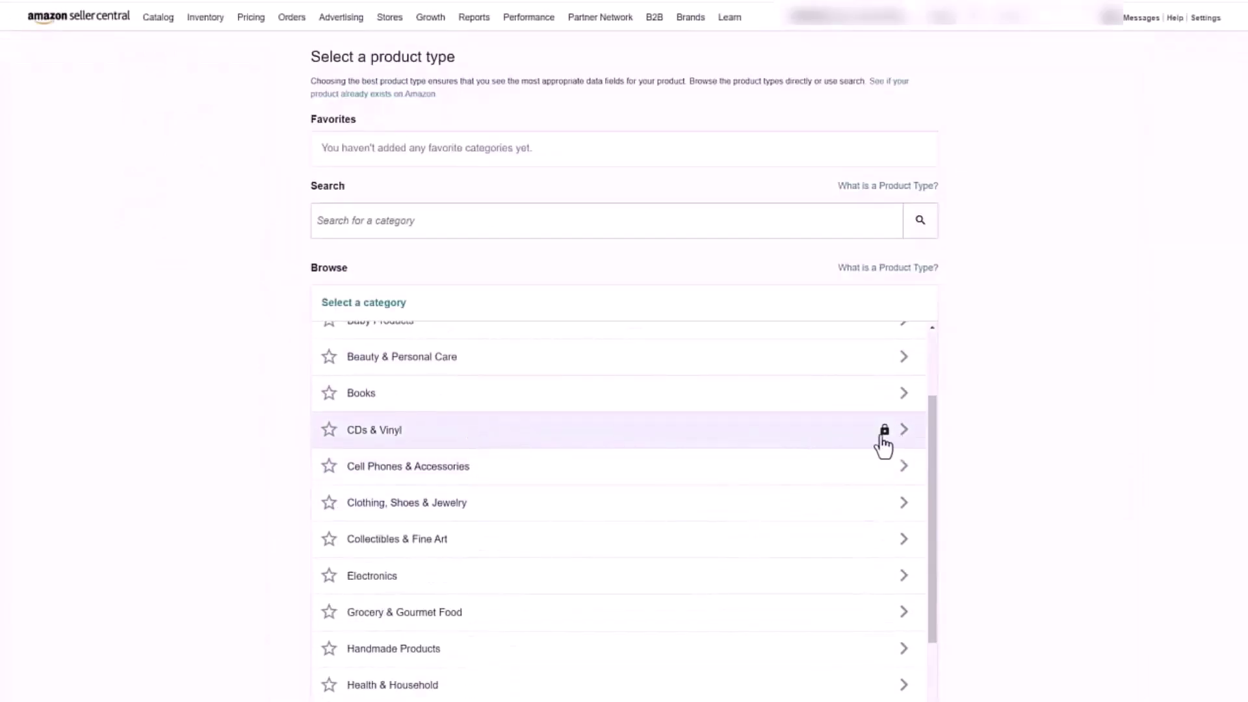
pyautogui.scroll(-3, 783, 513)
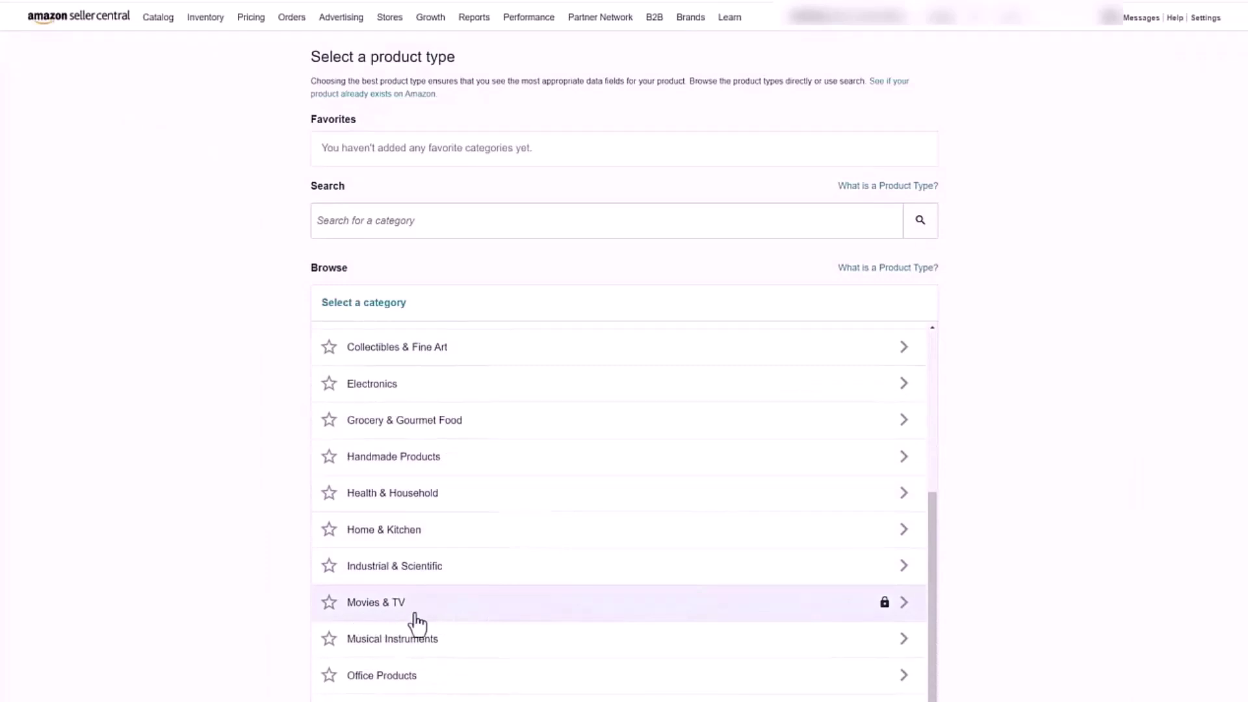
pyautogui.scroll(-3, 763, 598)
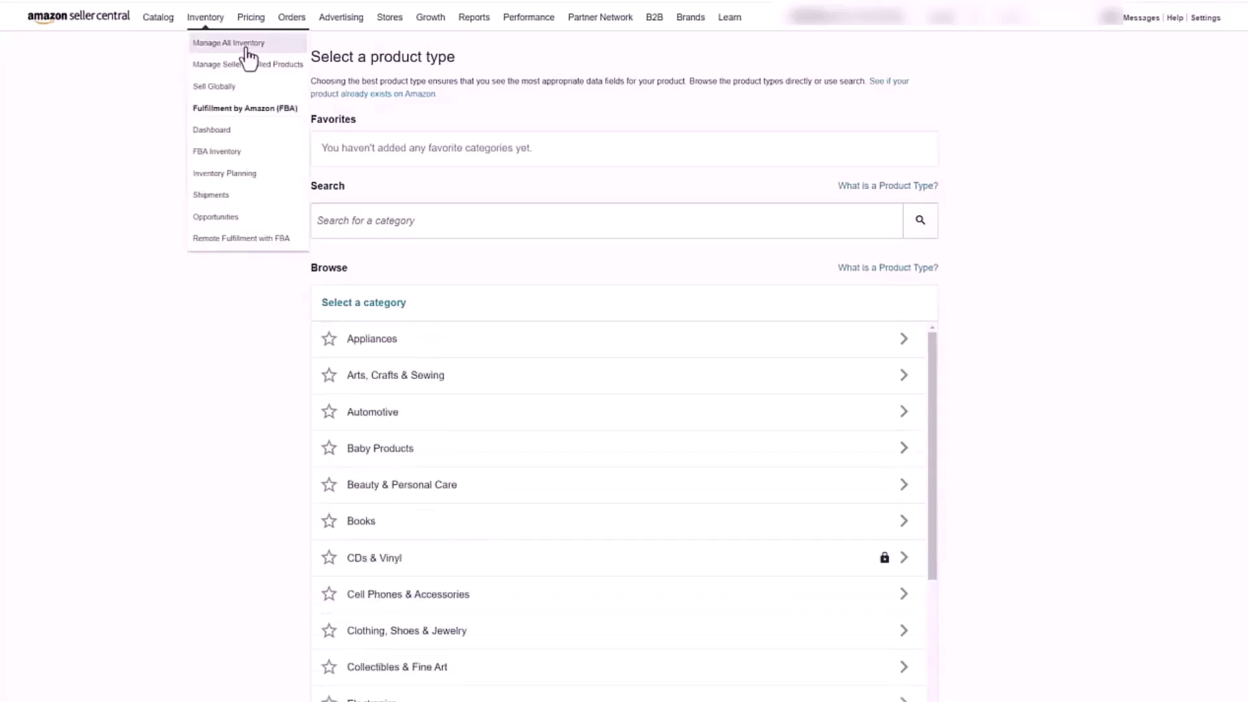
# Open Manage All Inventory to list products with Active, Inactive and Search Suppressed statuses
pyautogui.click(233, 45)
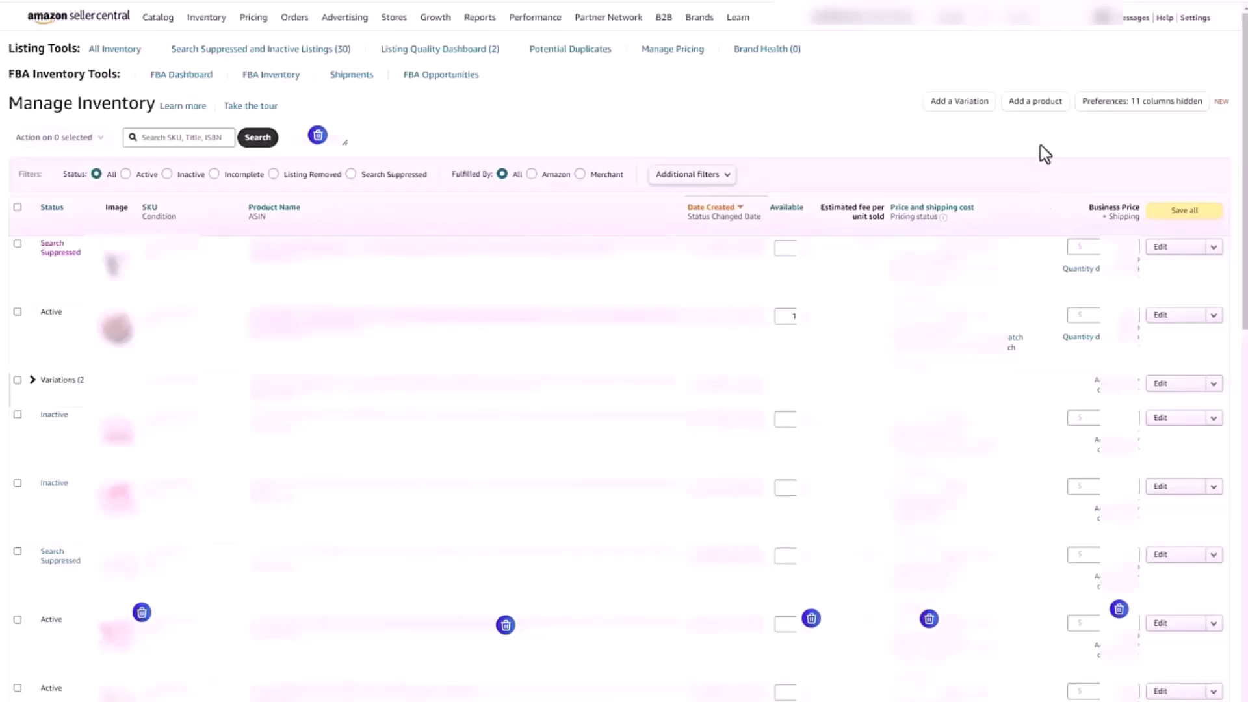
# Check why the first listing is search suppressed and open its edit page flagging the over-200-character title
pyautogui.click(58, 254)
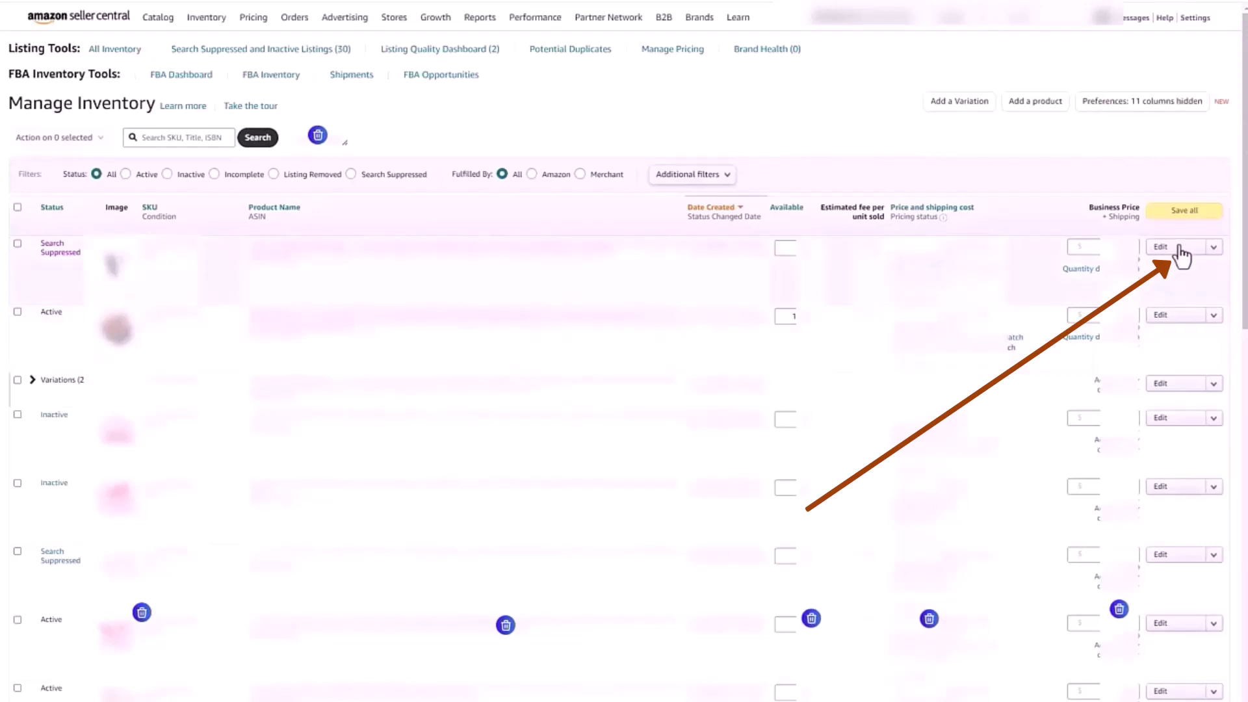
pyautogui.click(1181, 254)
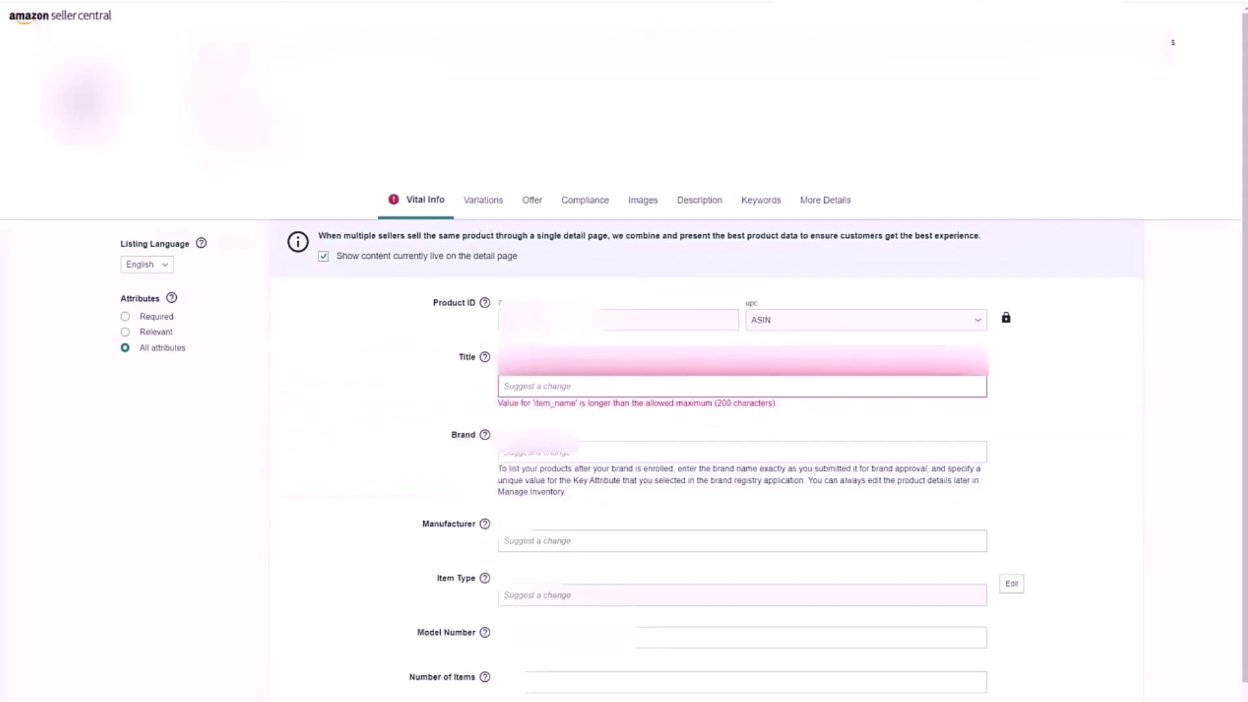
# Review the listing's Offer, Description and Keywords sections, ending on its Search Terms
pyautogui.click(532, 200)
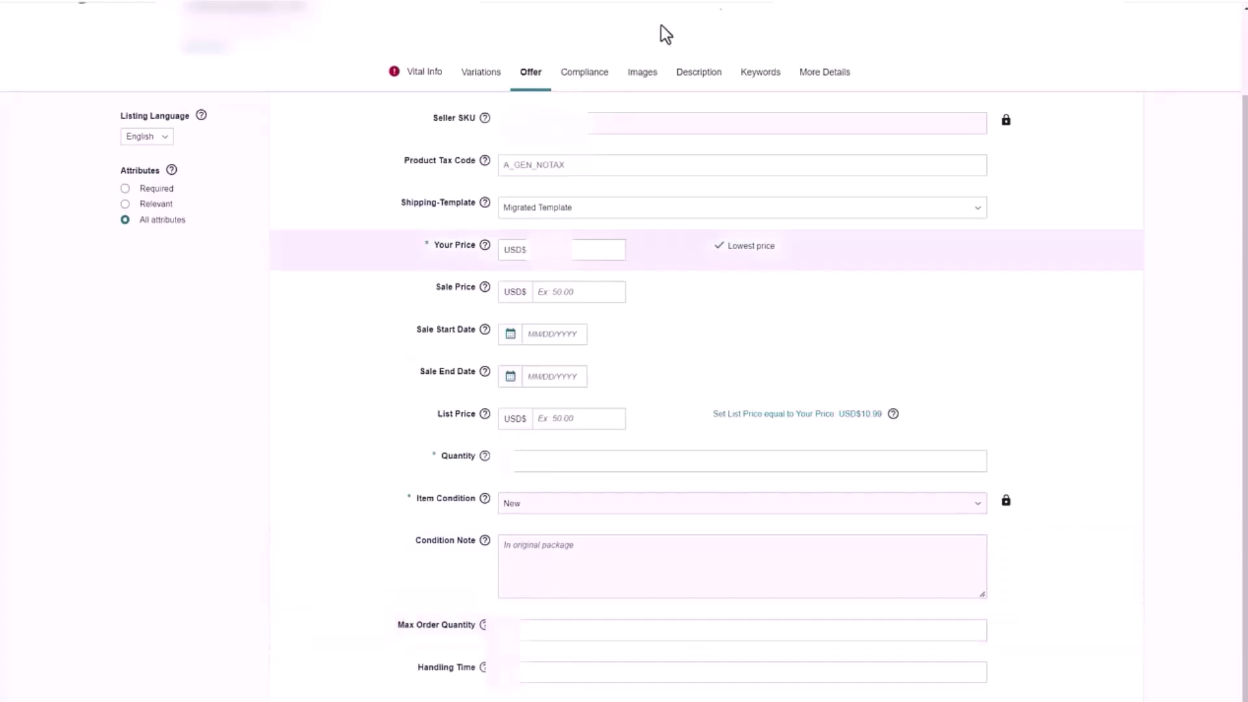
pyautogui.click(698, 71)
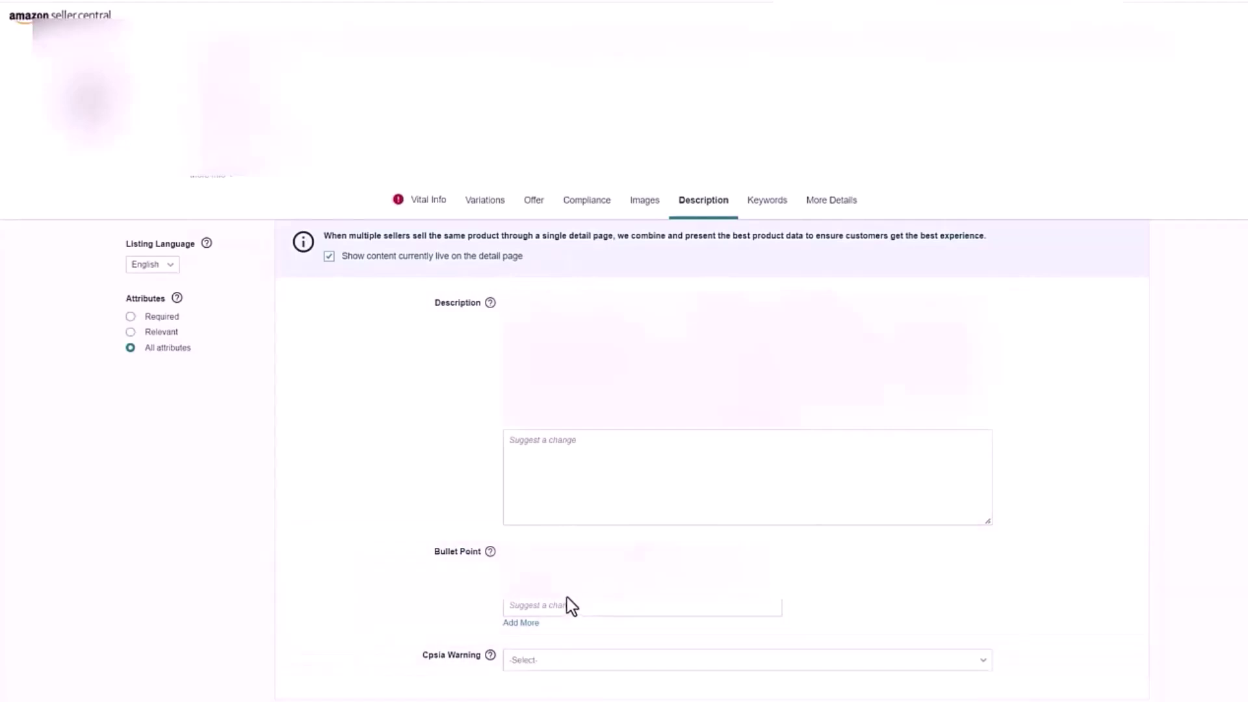
pyautogui.click(763, 207)
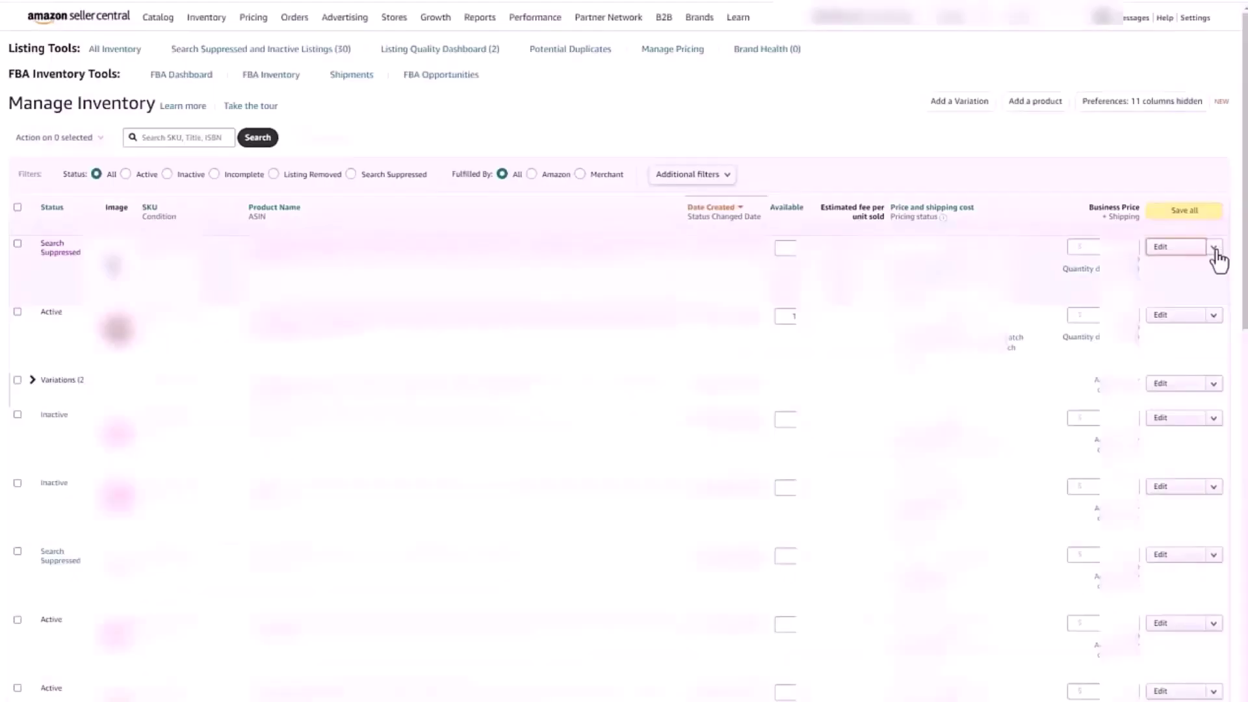
# Show the first listing's Edit dropdown actions, then look over the Advertising and Inventory menus
pyautogui.click(1215, 257)
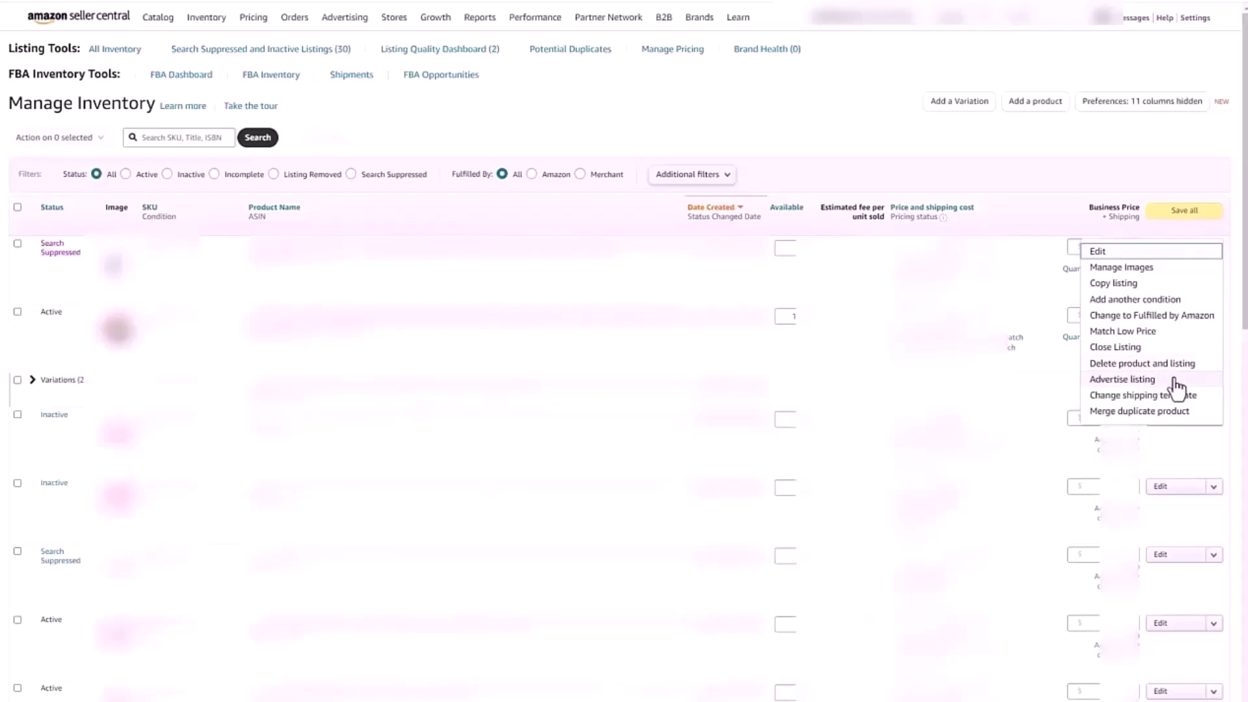
pyautogui.moveTo(354, 23)
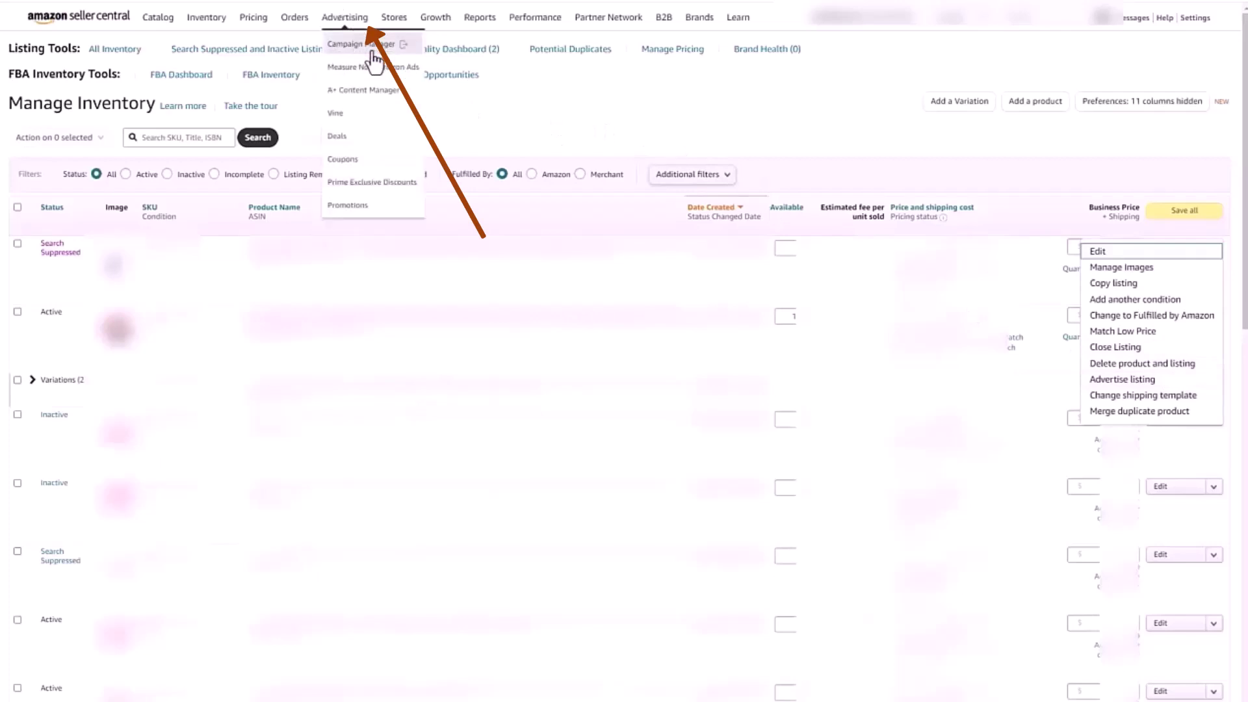
pyautogui.moveTo(209, 32)
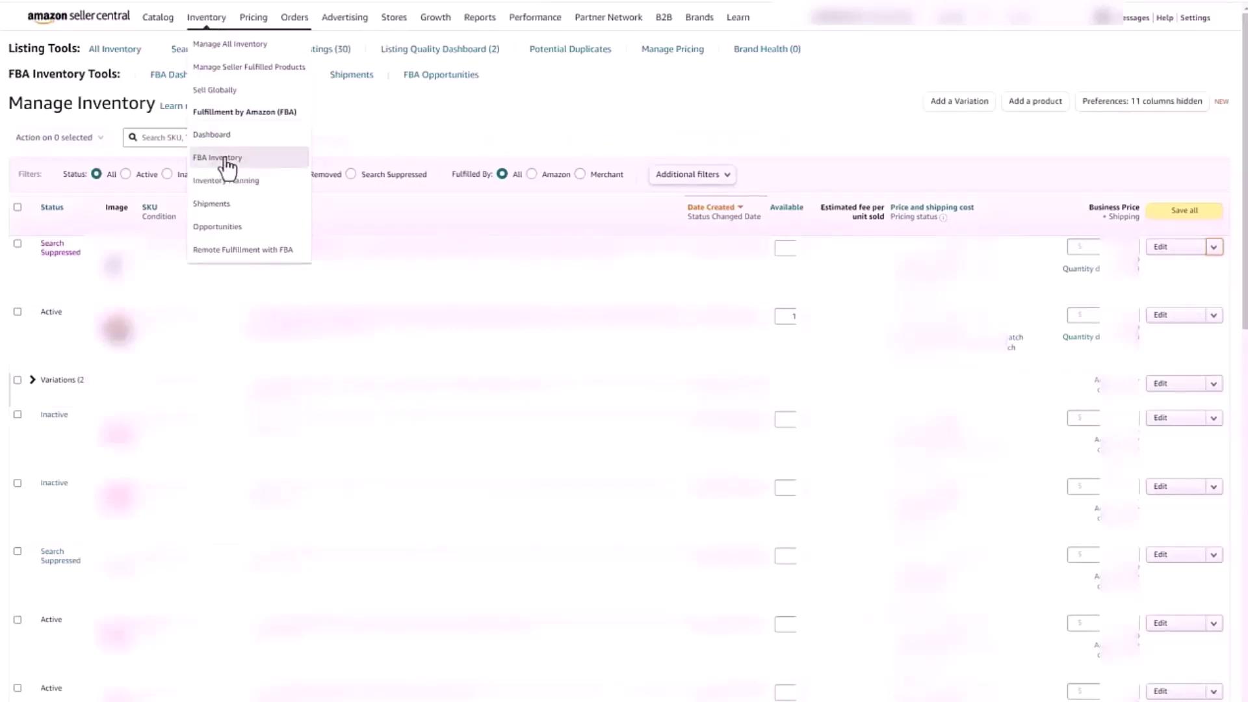
# Open FBA Inventory and show the first product's actions, including printing item labels
pyautogui.click(225, 162)
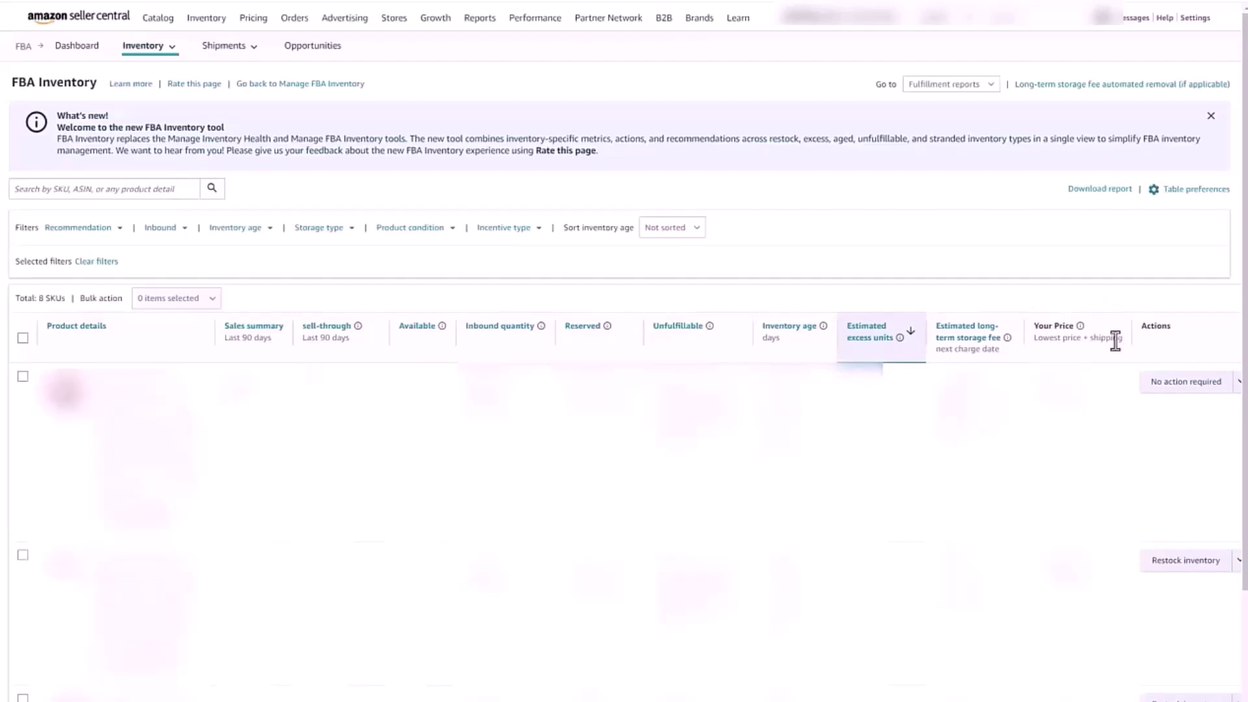
pyautogui.click(1236, 381)
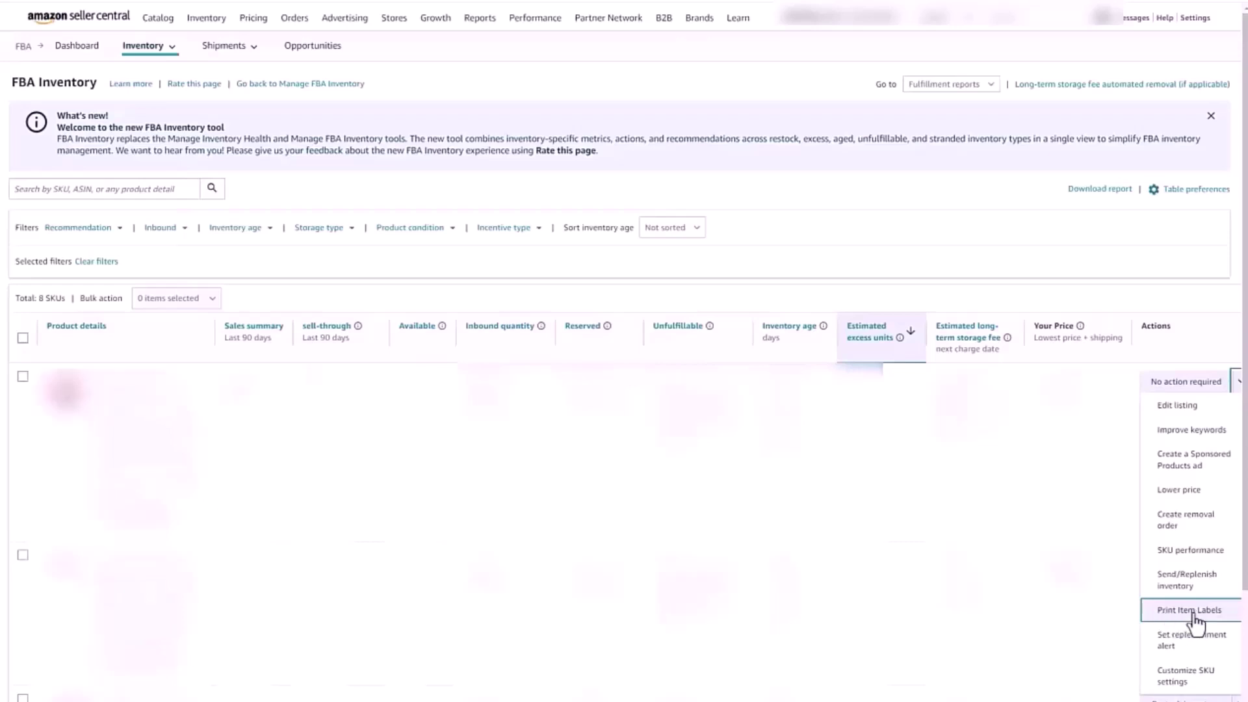
# Print 30 item labels on 30-up 1" x 2 5/8" US Letter label sheets
pyautogui.click(1194, 614)
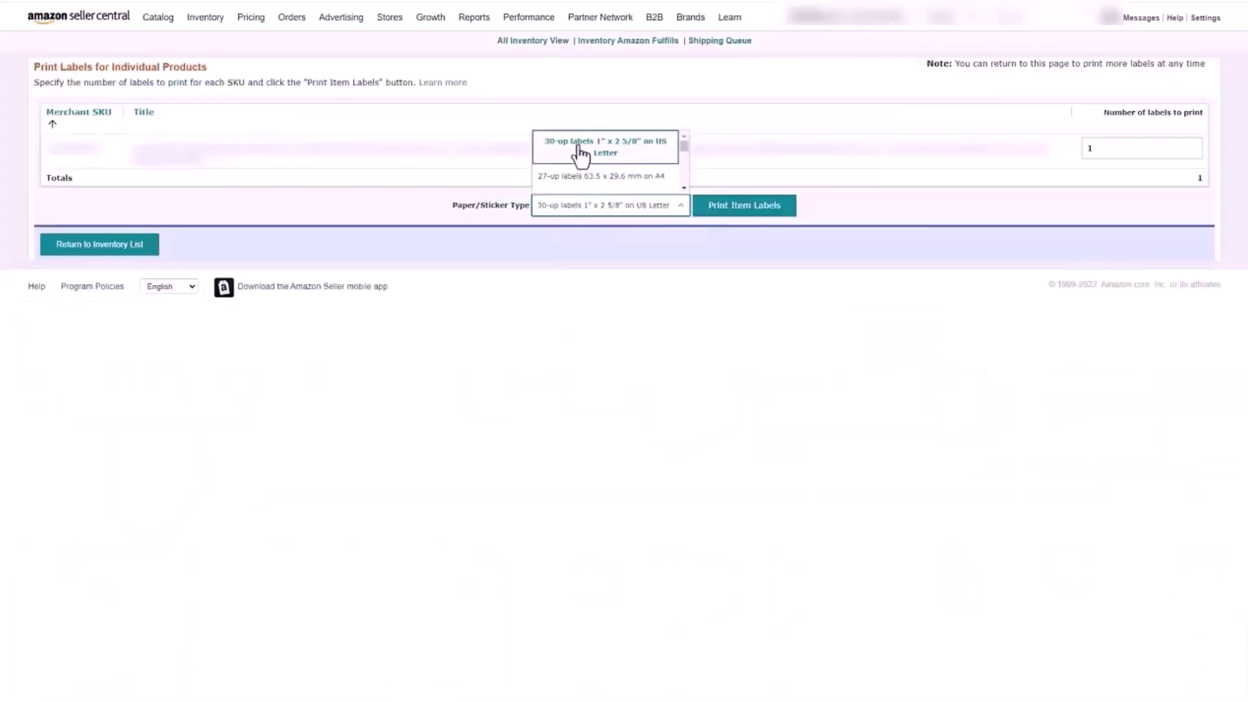
pyautogui.click(579, 155)
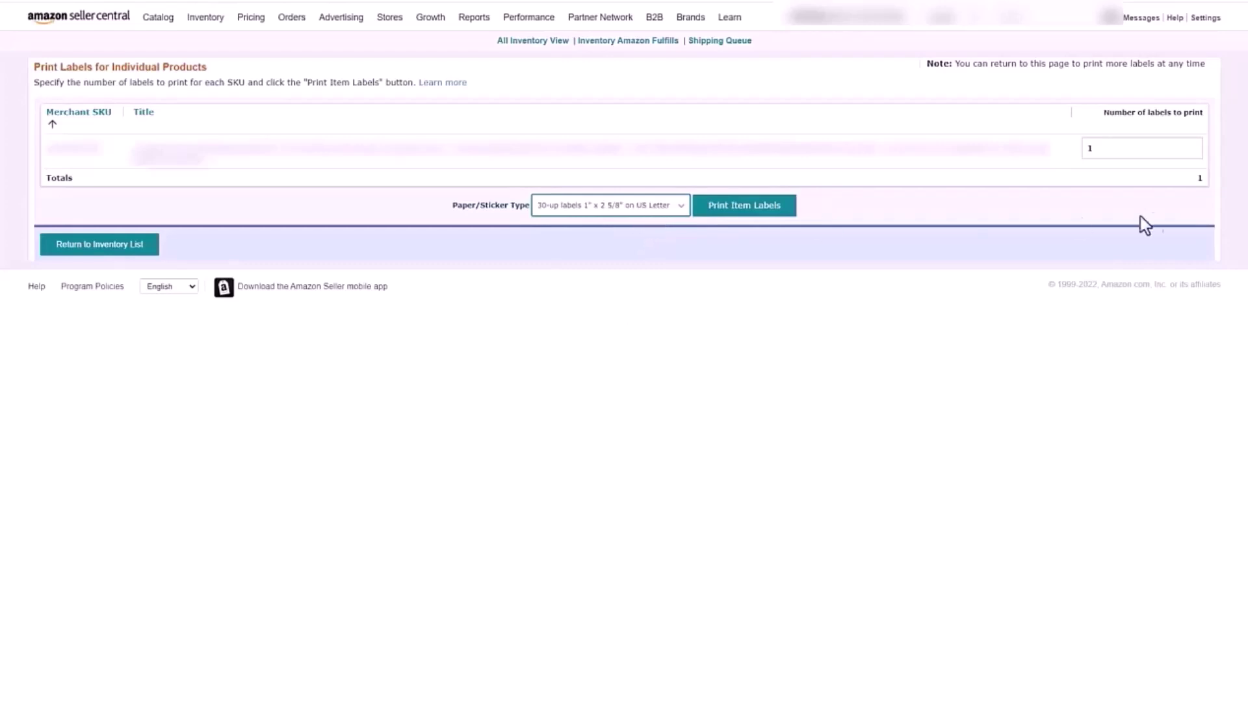
pyautogui.doubleClick(1105, 148)
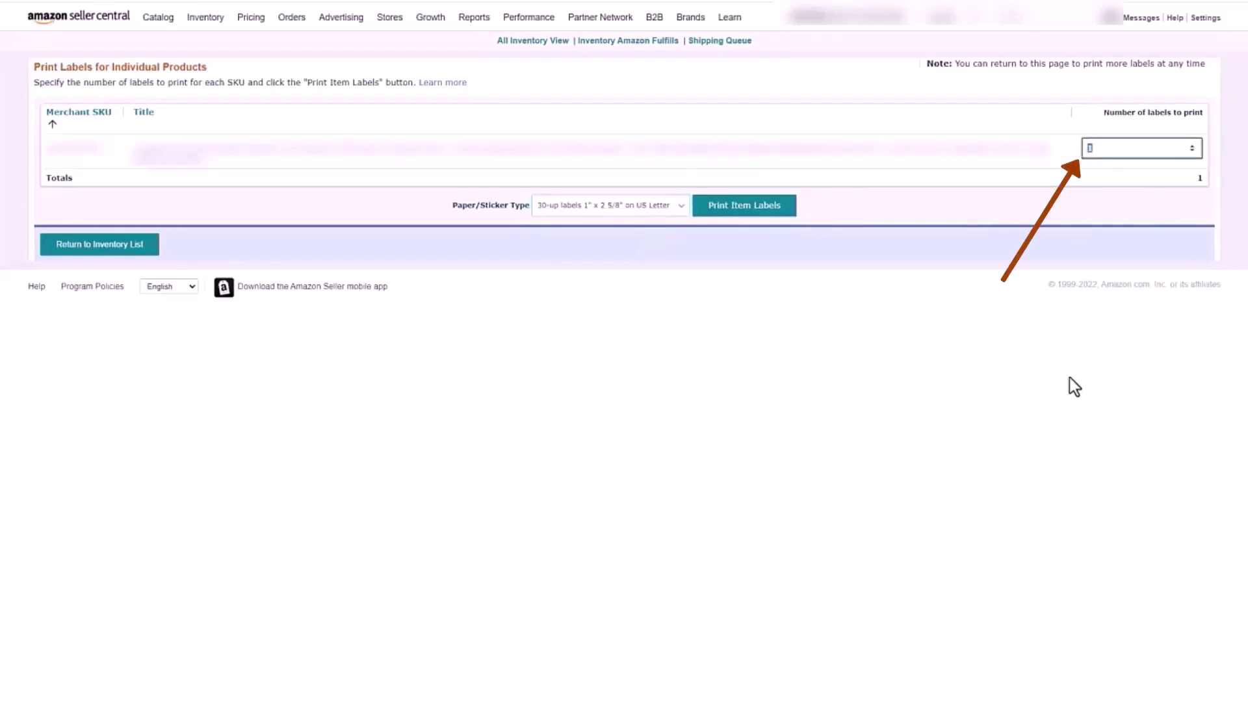
pyautogui.write('30')
pyautogui.click(1210, 126)
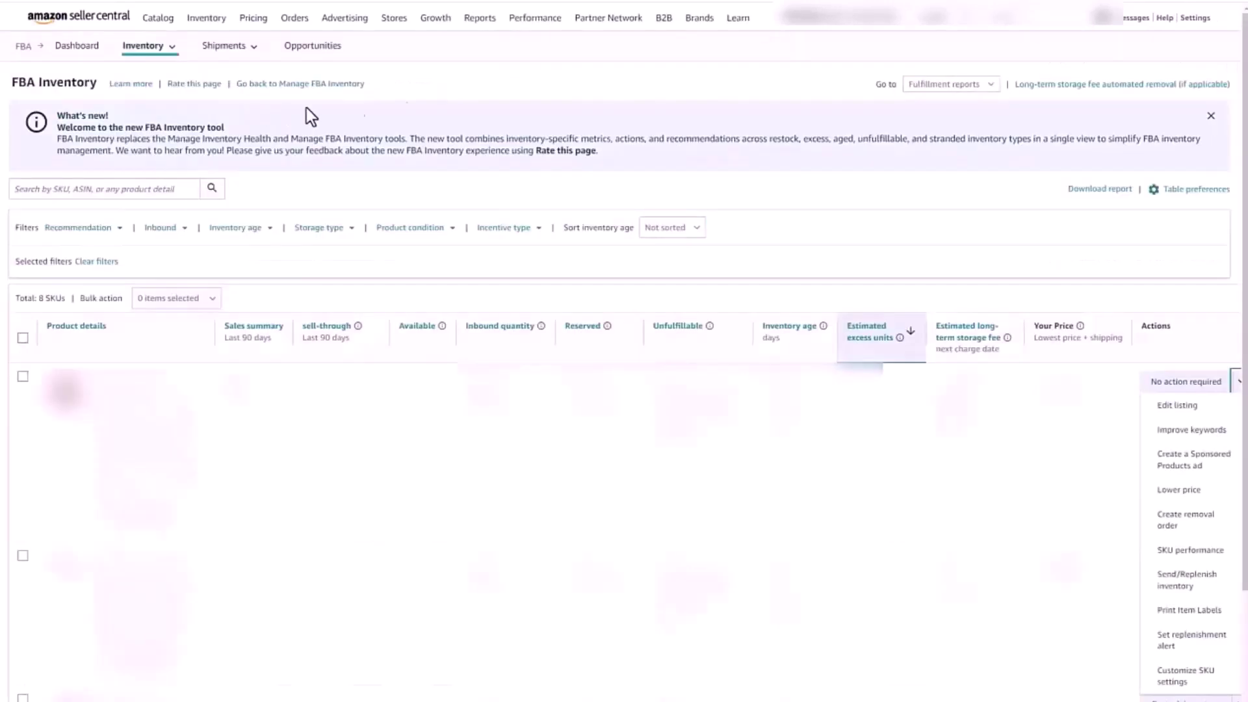
# Go to Orders > Manage Orders to view all Fulfilled by Amazon orders
pyautogui.moveTo(294, 24)
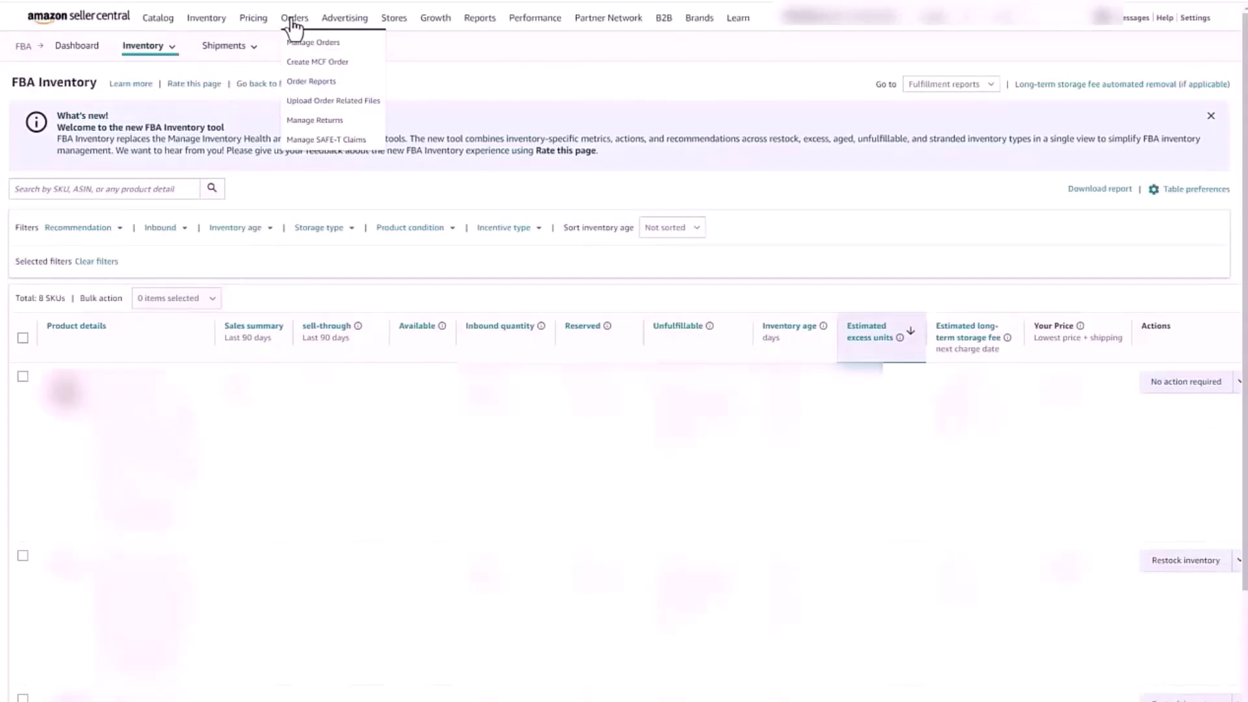
pyautogui.click(334, 43)
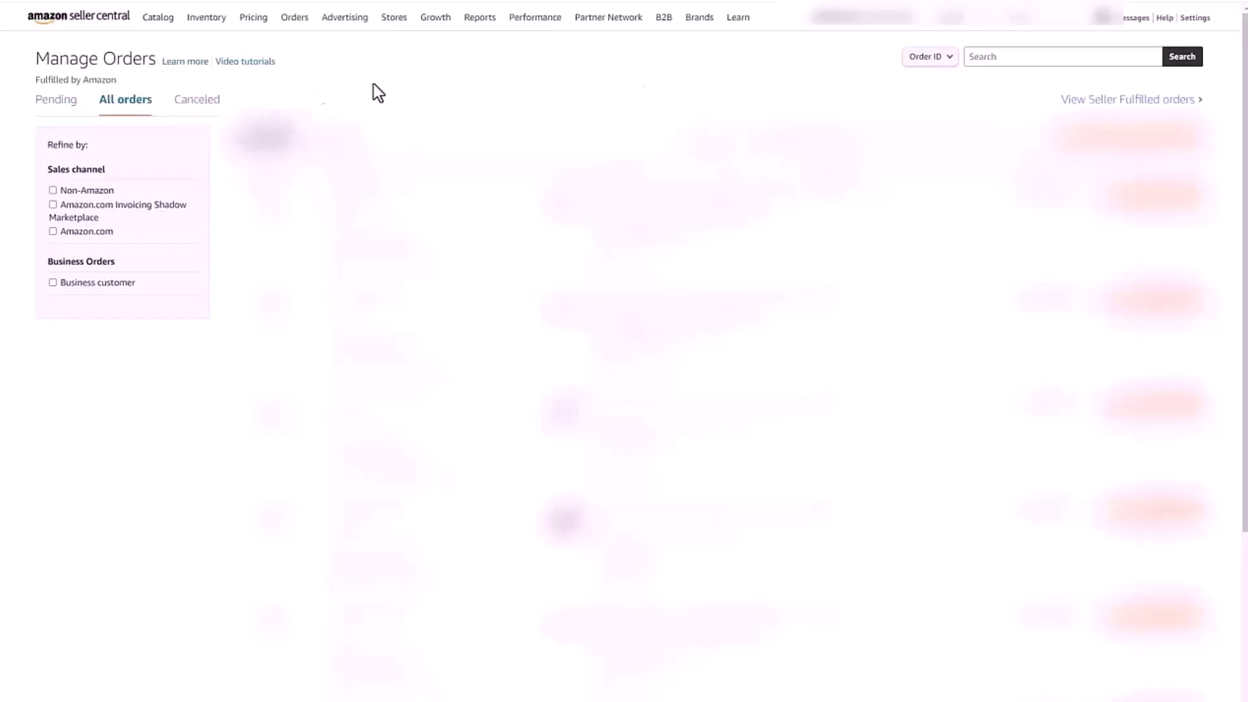
pyautogui.moveTo(301, 20)
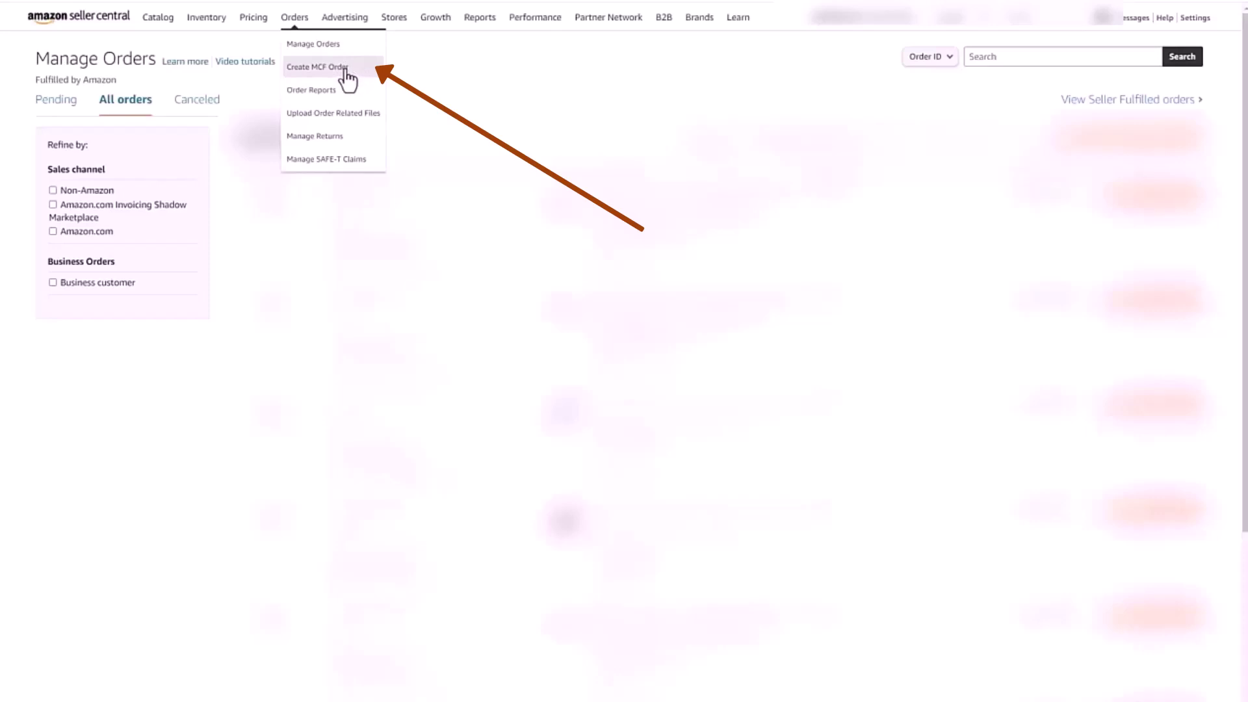
# Start a multi-channel fulfillment order, select its default packing slip comment, then head to Campaign Manager
pyautogui.click(346, 70)
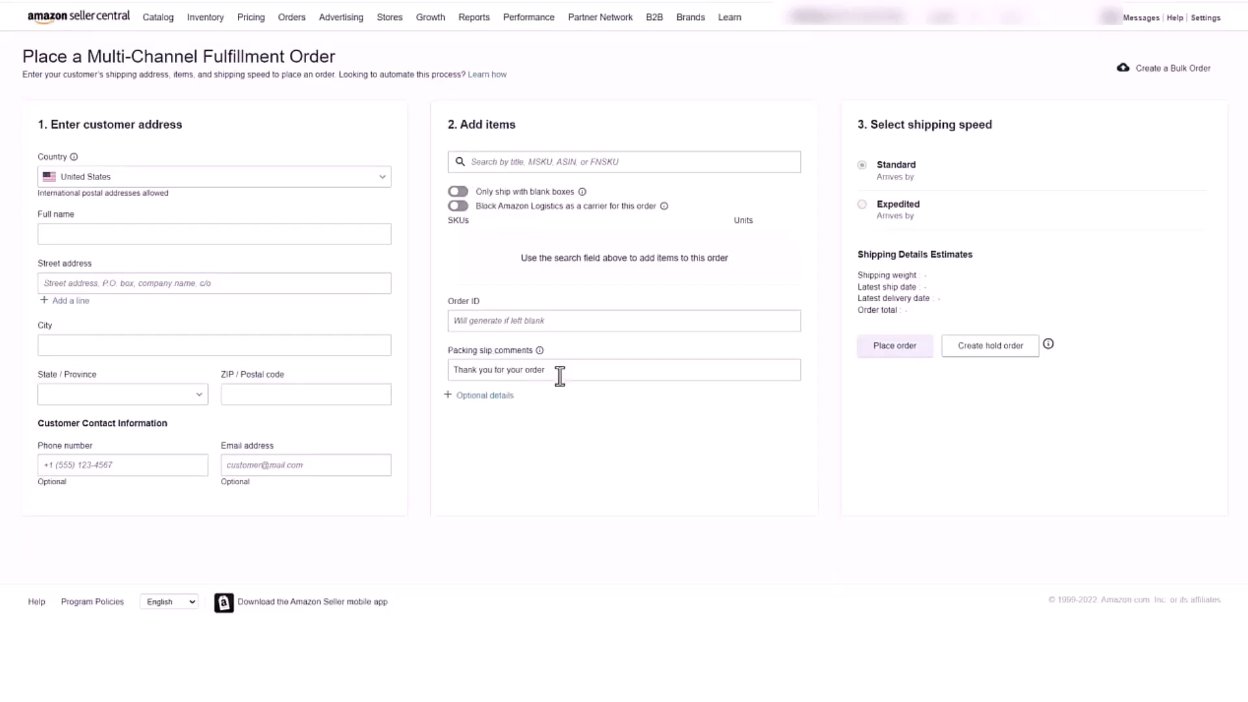
pyautogui.moveTo(571, 373); pyautogui.dragTo(445, 371)
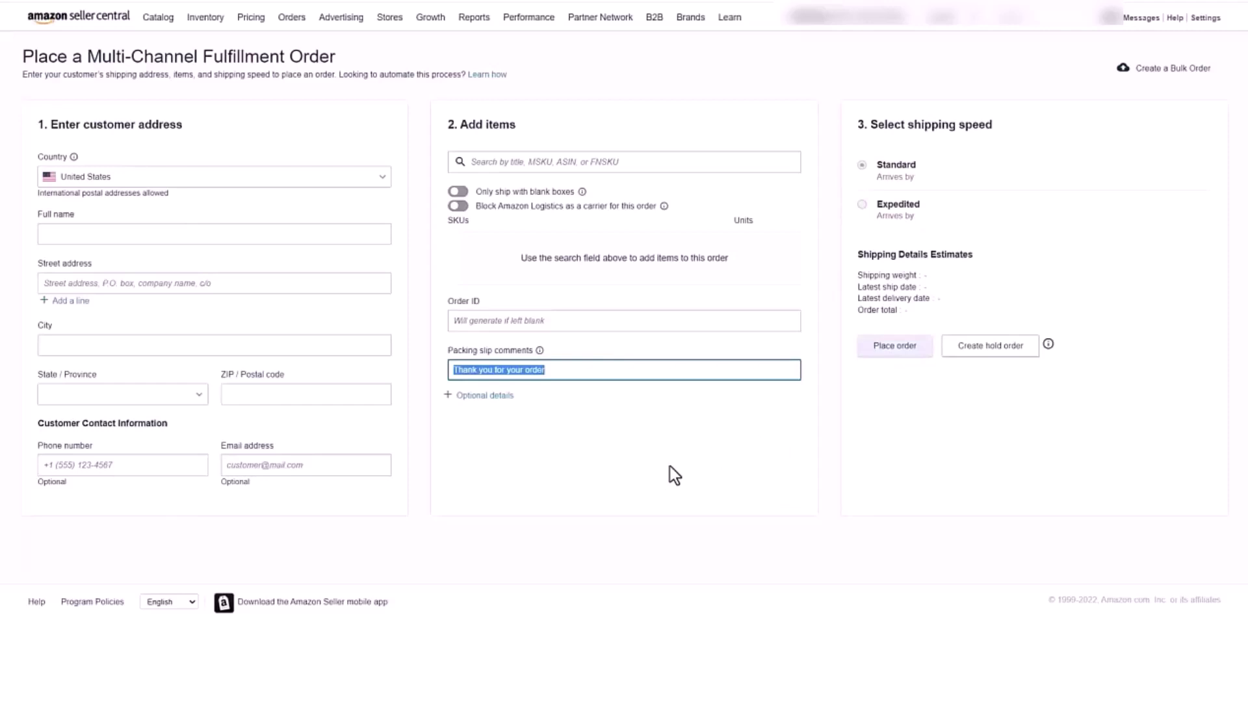
pyautogui.moveTo(355, 21)
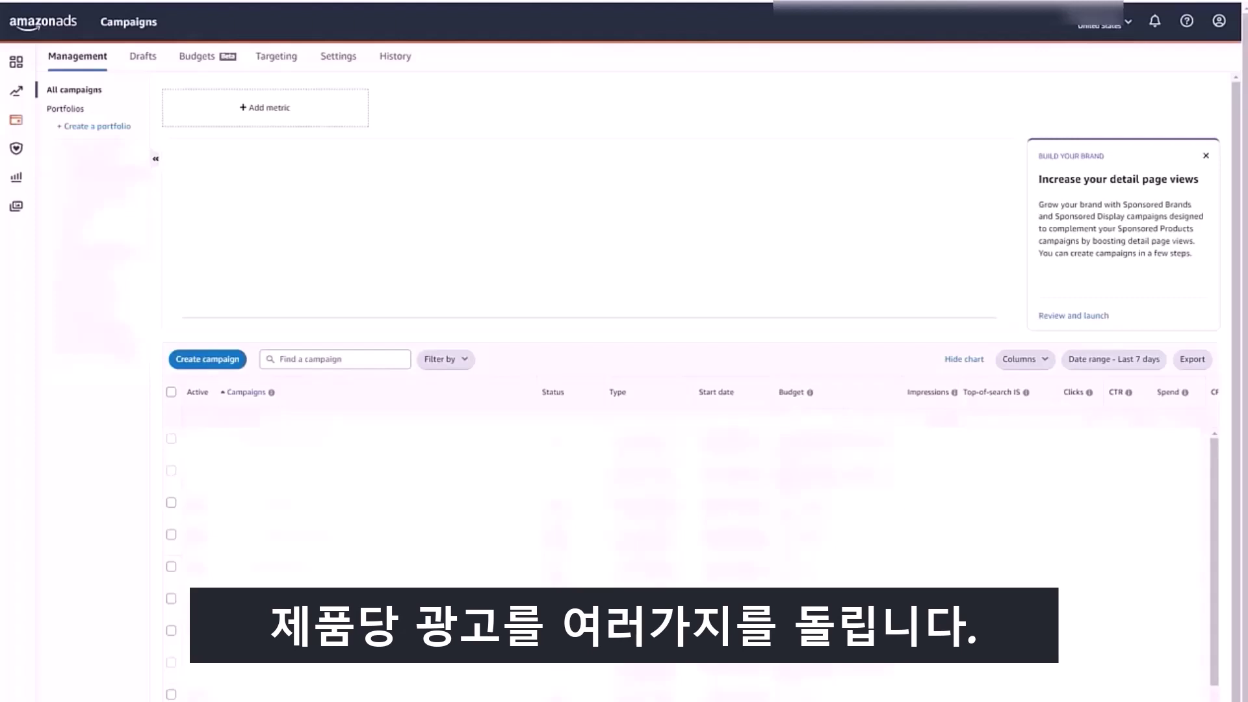
# Create a Sponsored Products campaign keeping the default ad group name and automatic targeting at $0.75 bid
pyautogui.click(208, 359)
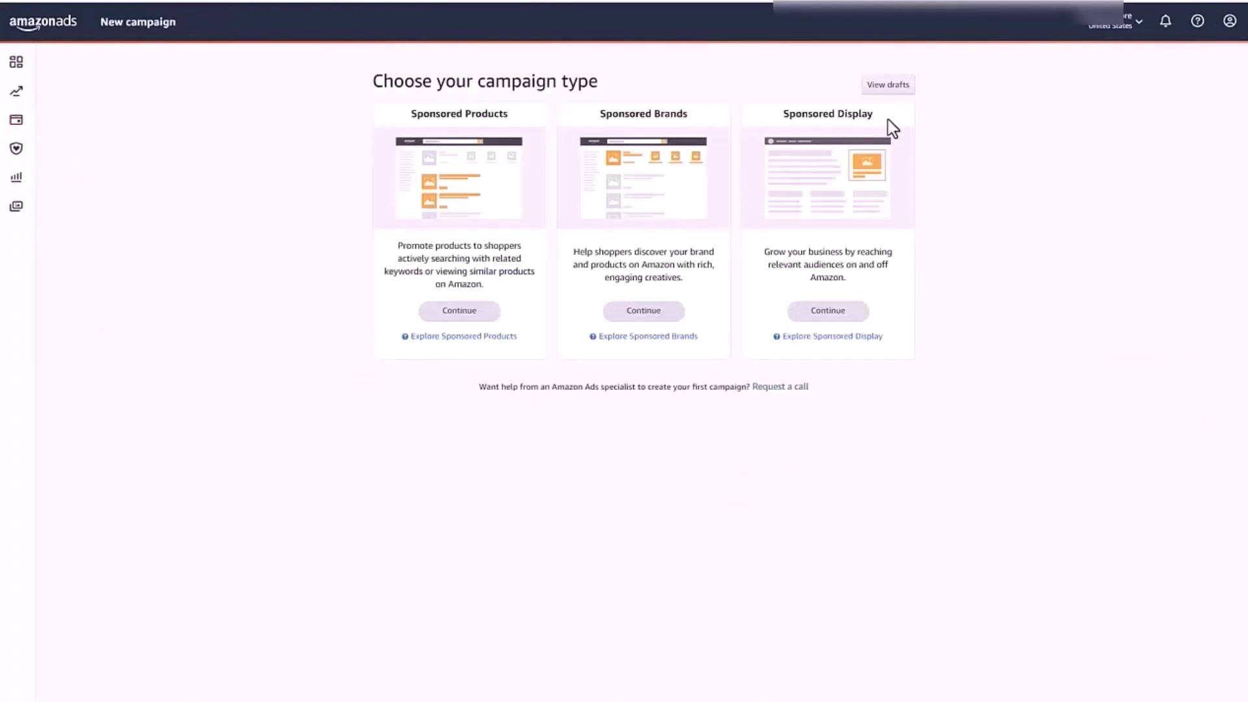
pyautogui.click(459, 310)
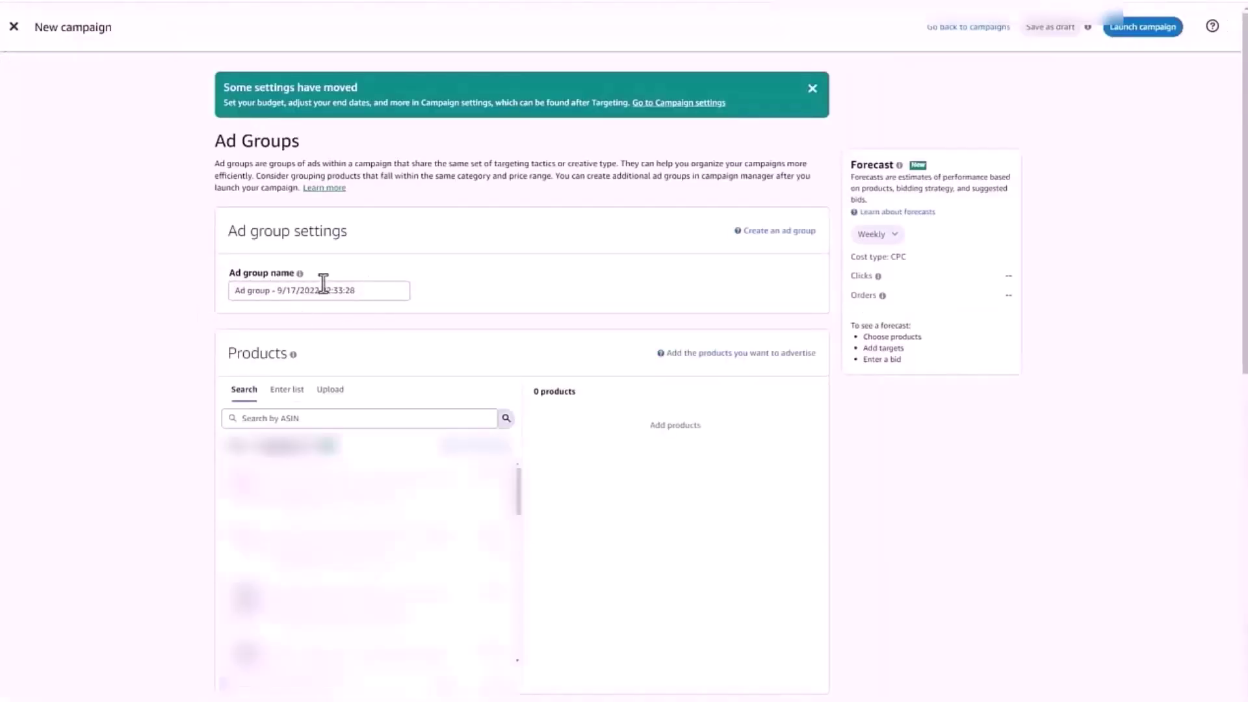
pyautogui.tripleClick(323, 290)
pyautogui.click(103, 429)
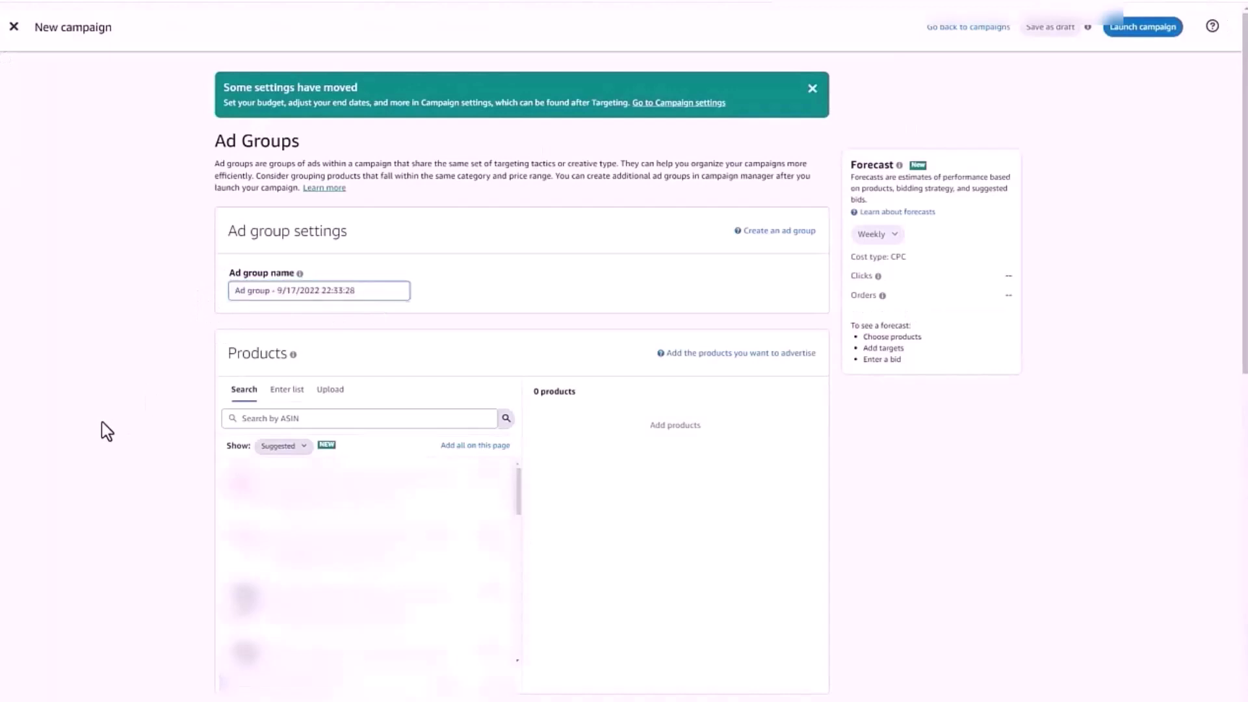
pyautogui.scroll(-2, 119, 416)
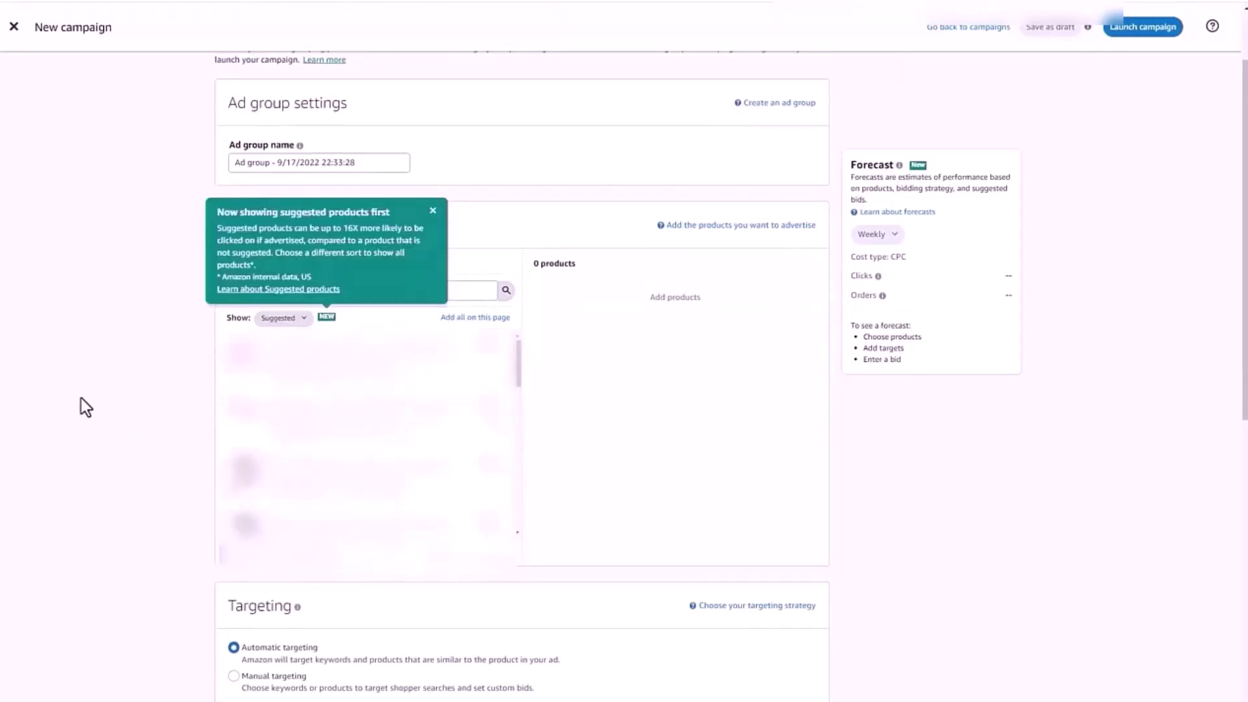
pyautogui.scroll(-3, 134, 423)
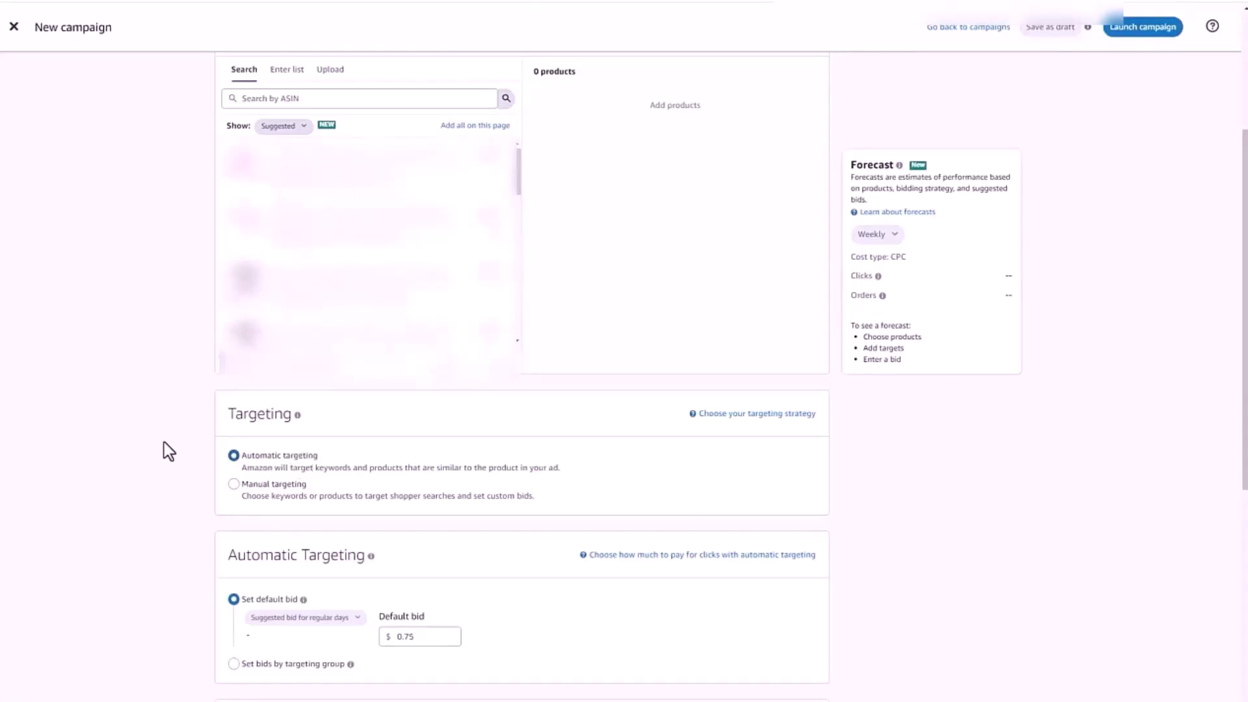
pyautogui.scroll(-3, 150, 438)
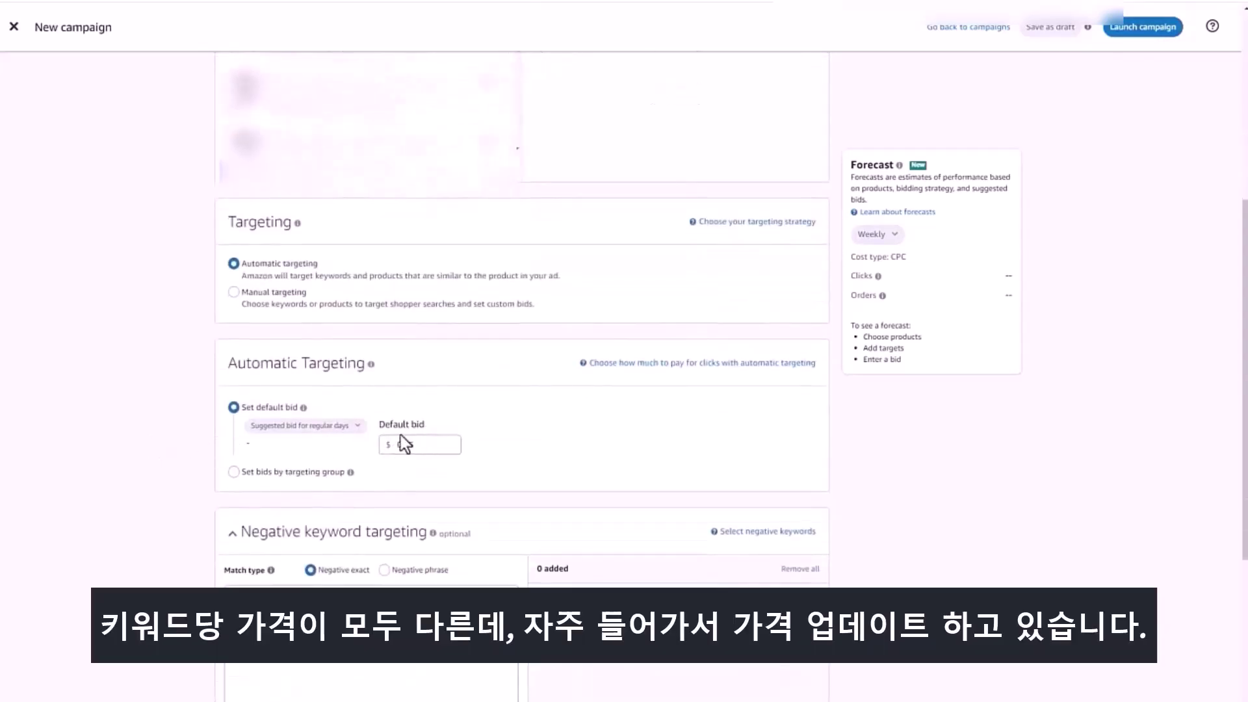
pyautogui.scroll(-3, 197, 446)
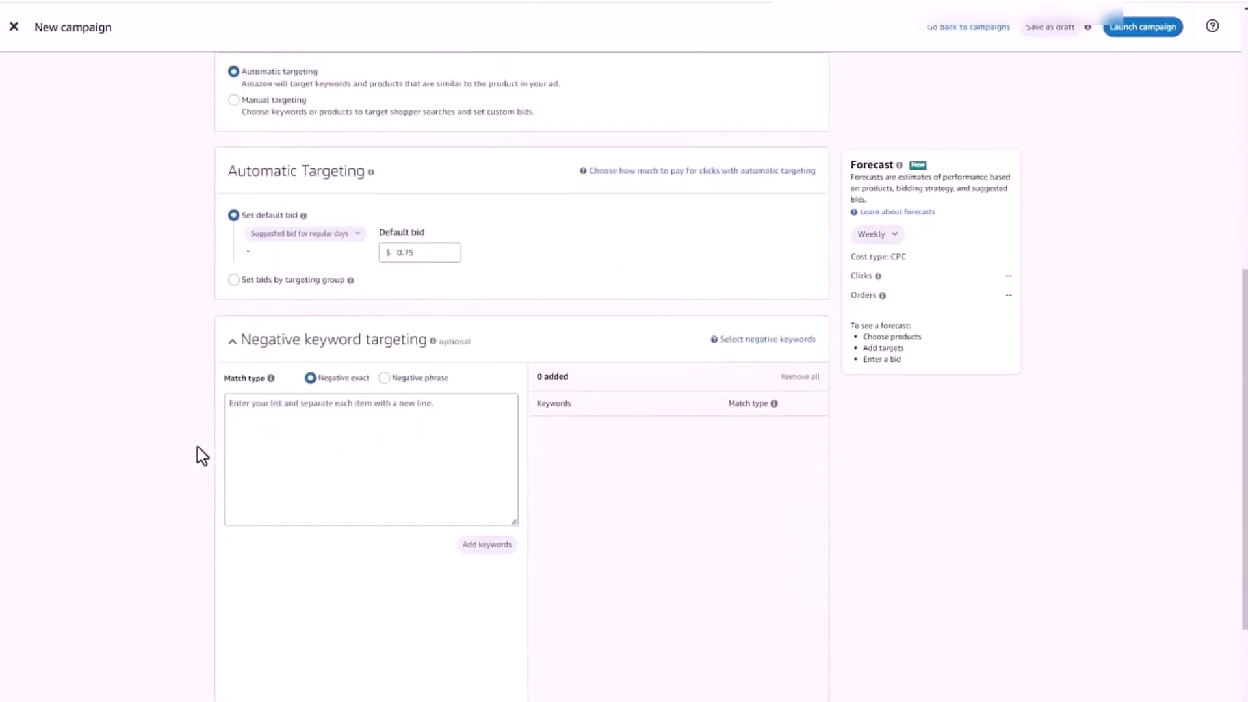
# Add 'lipstick' as a negative exact keyword, then remove it again
pyautogui.click(328, 429)
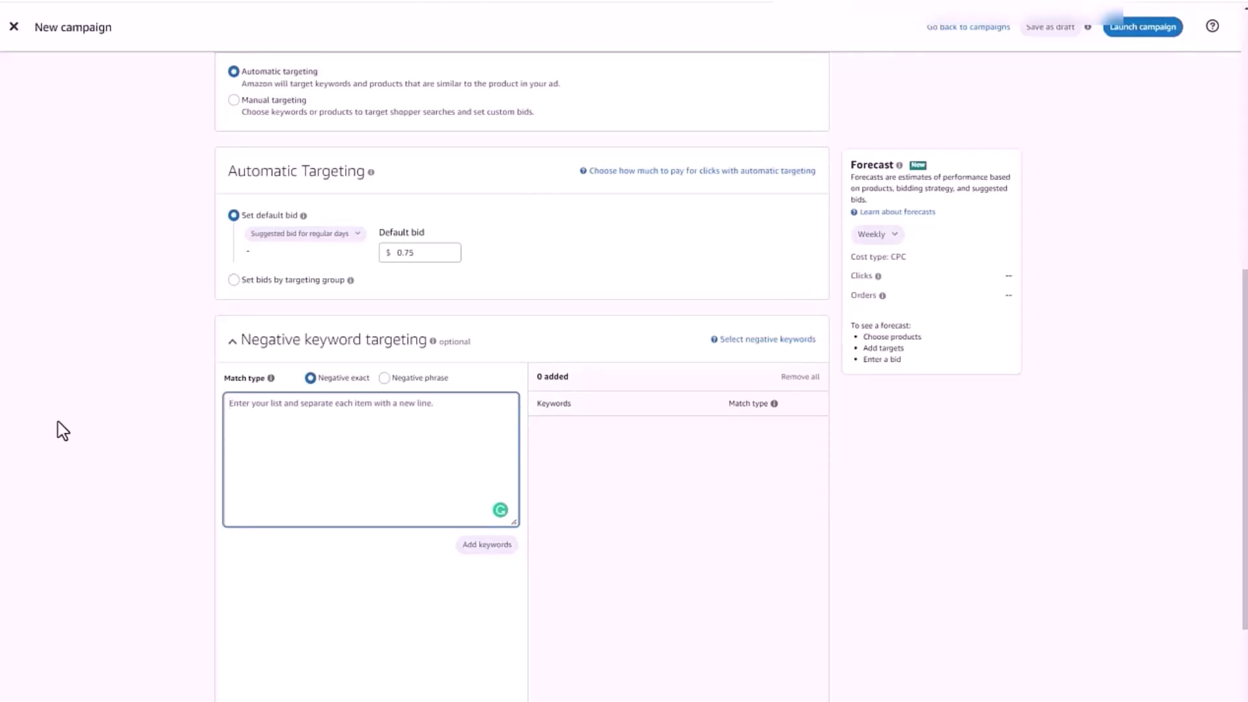
pyautogui.write('lipstick')
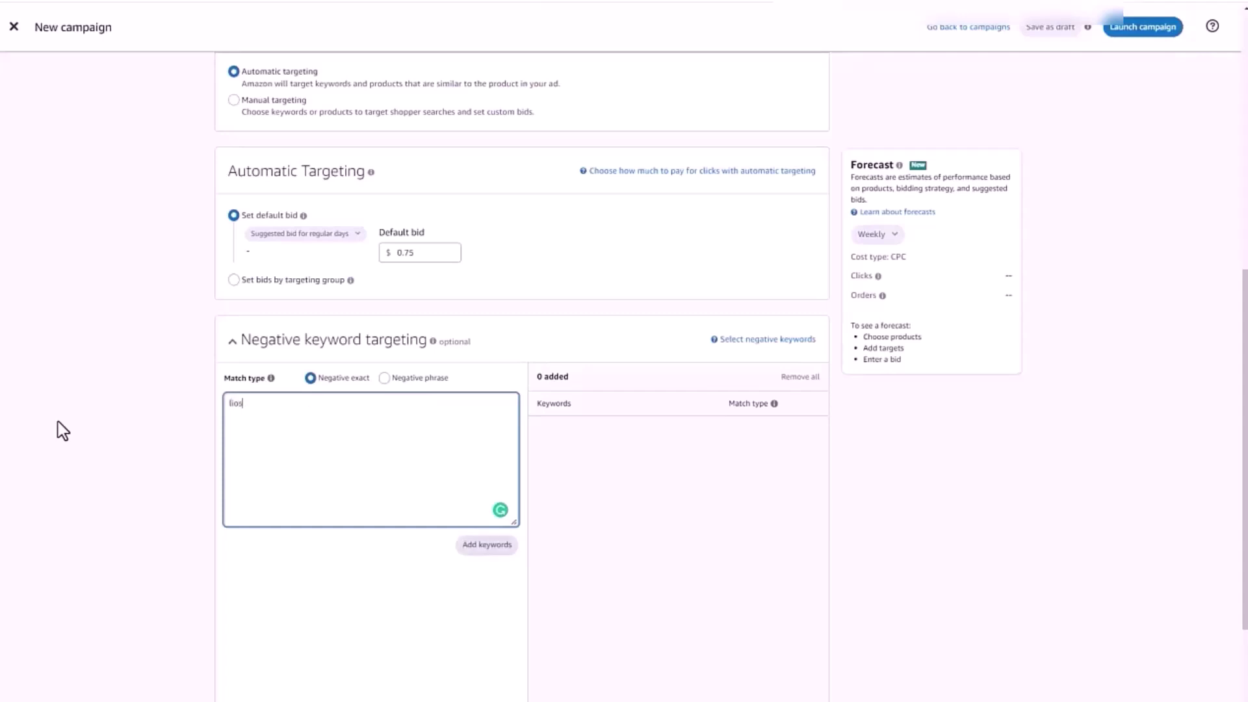
pyautogui.click(487, 544)
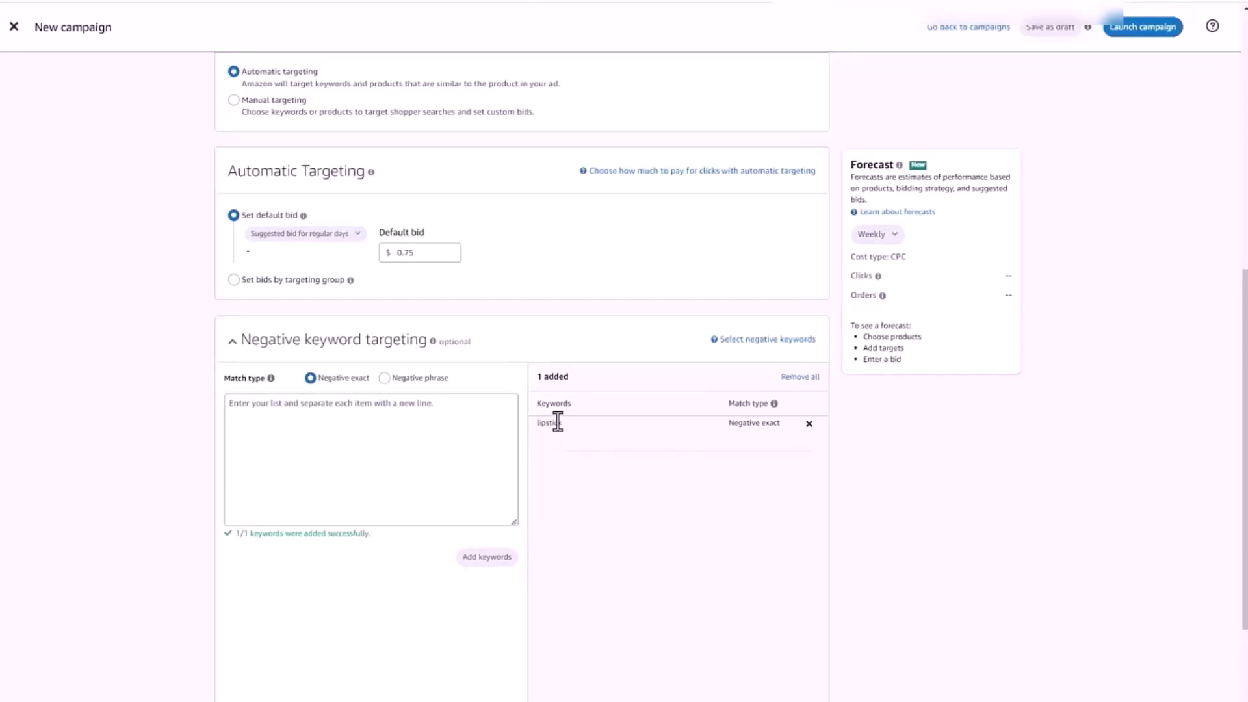
pyautogui.click(809, 423)
pyautogui.scroll(-1, 937, 431)
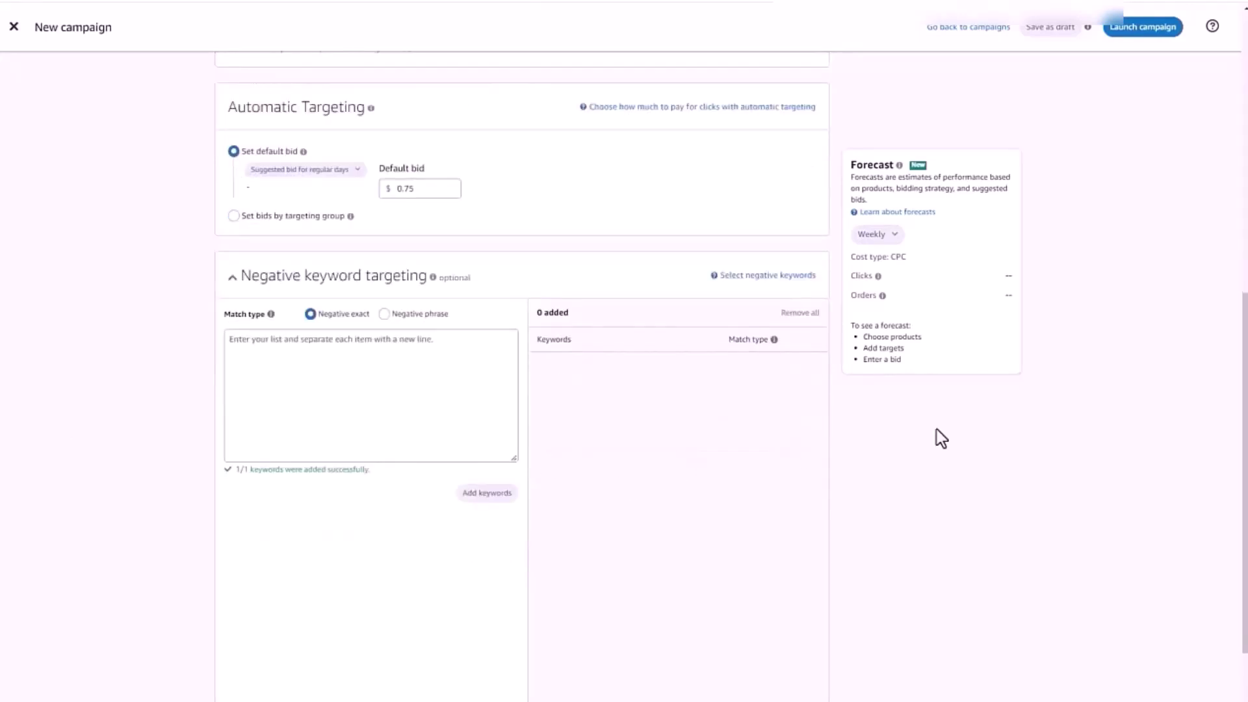
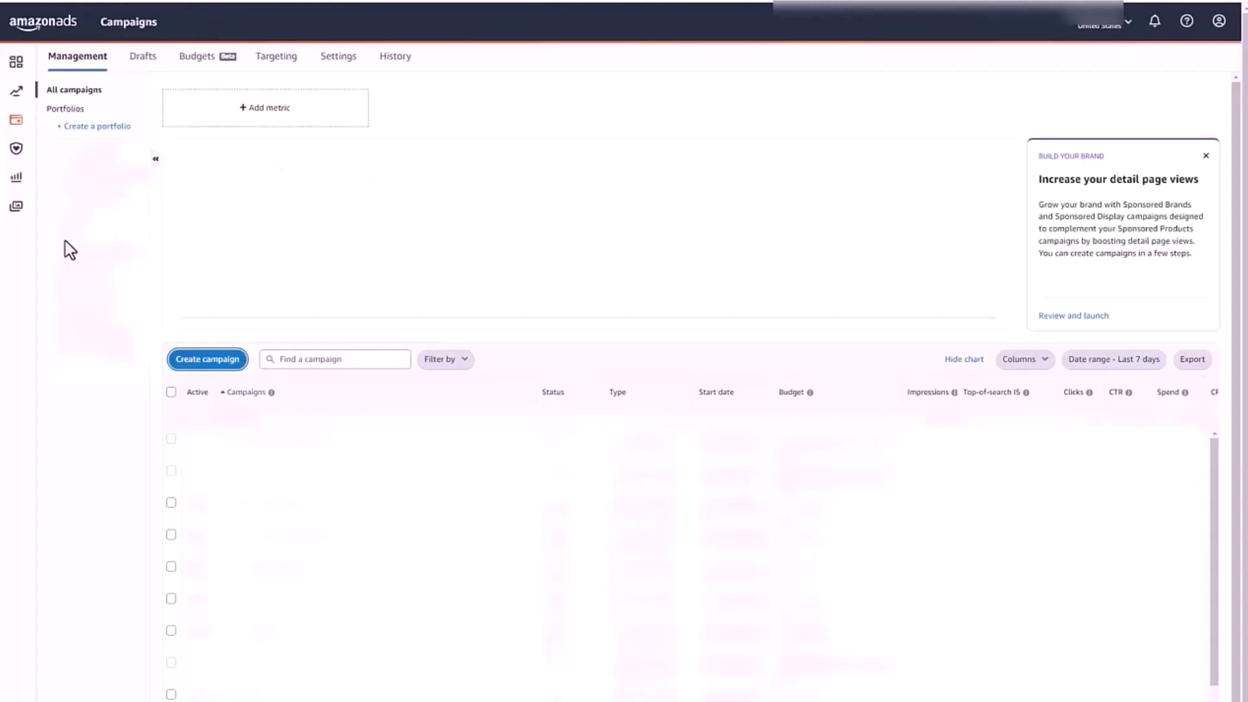
# Open the brand Stores section and scroll down through the store list
pyautogui.click(16, 151)
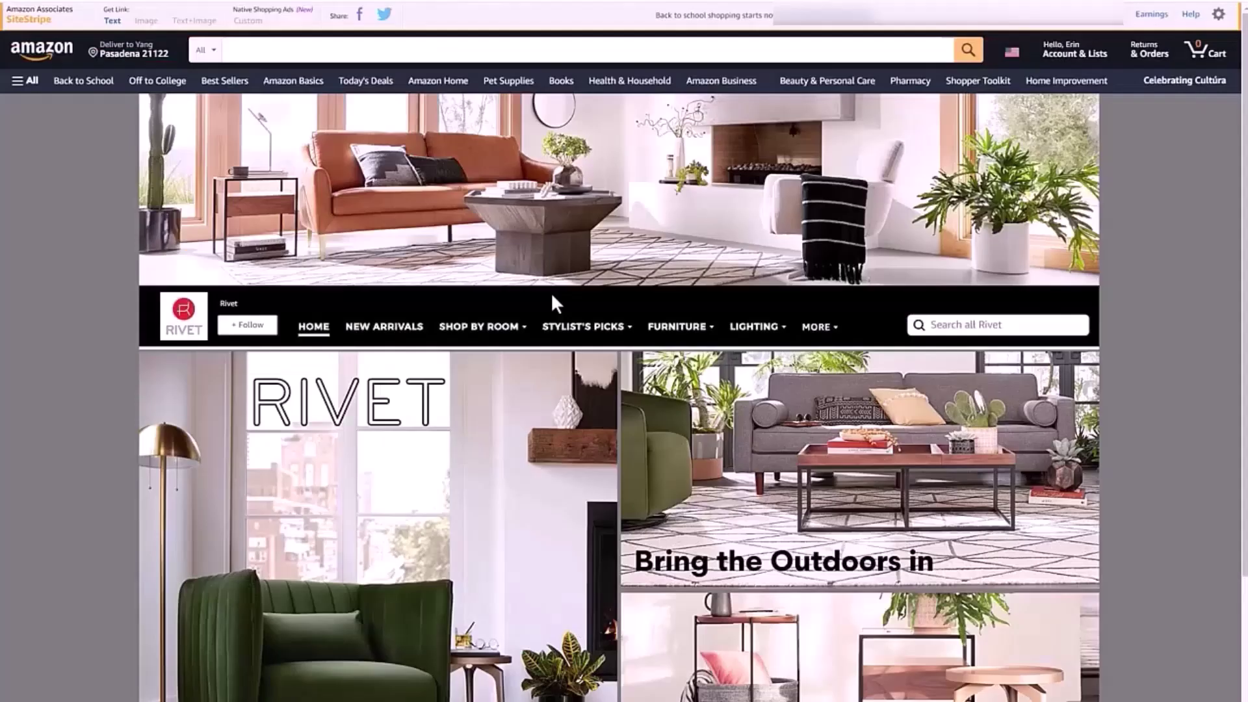
pyautogui.scroll(-2, 585, 585)
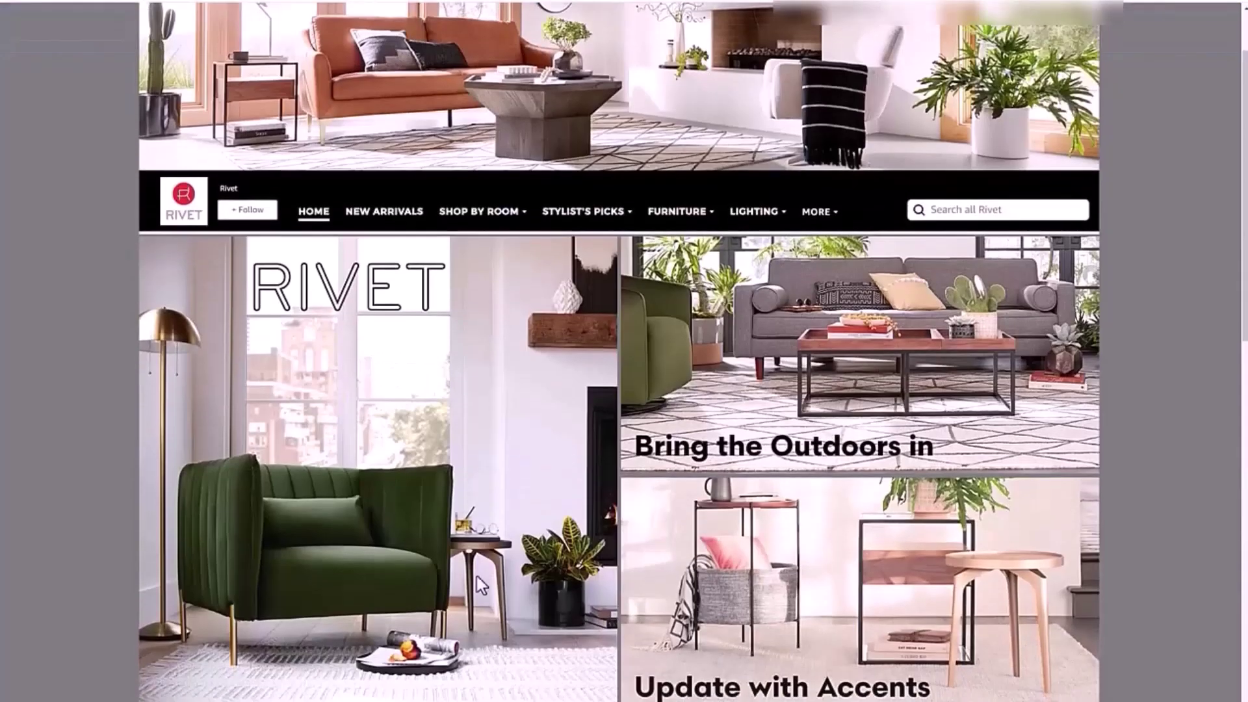
pyautogui.scroll(-2, 481, 429)
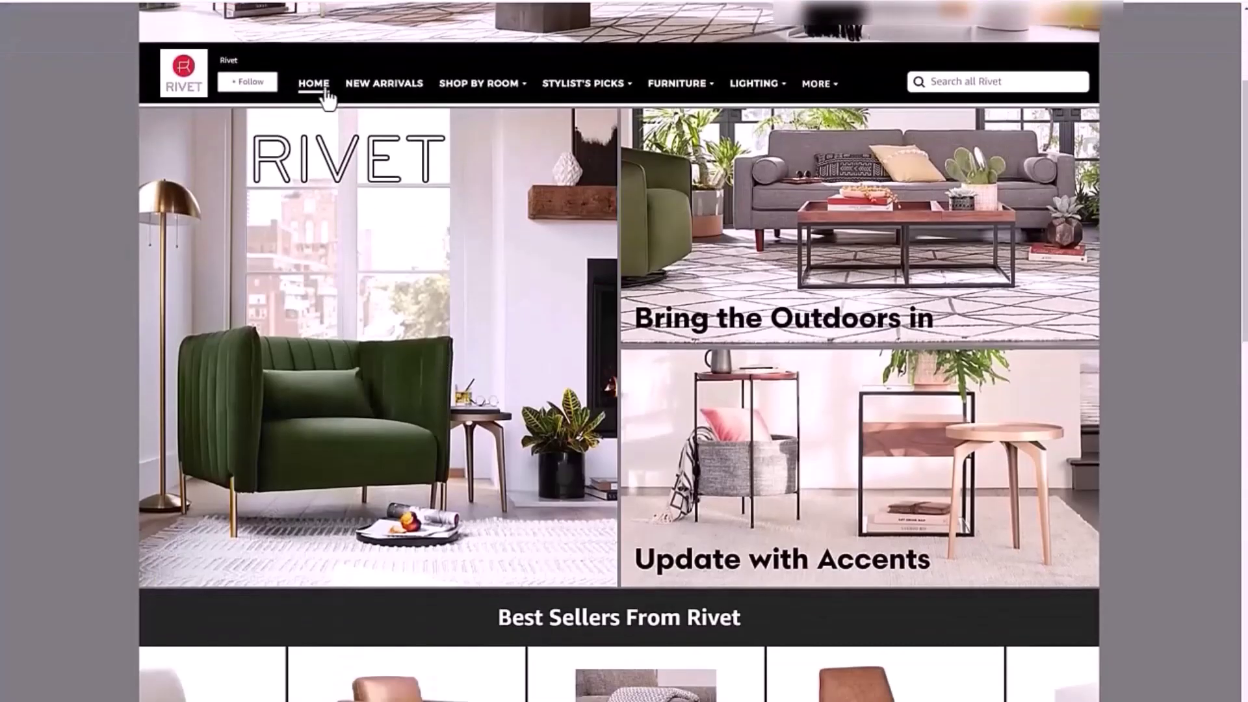
pyautogui.scroll(-10, 281, 380)
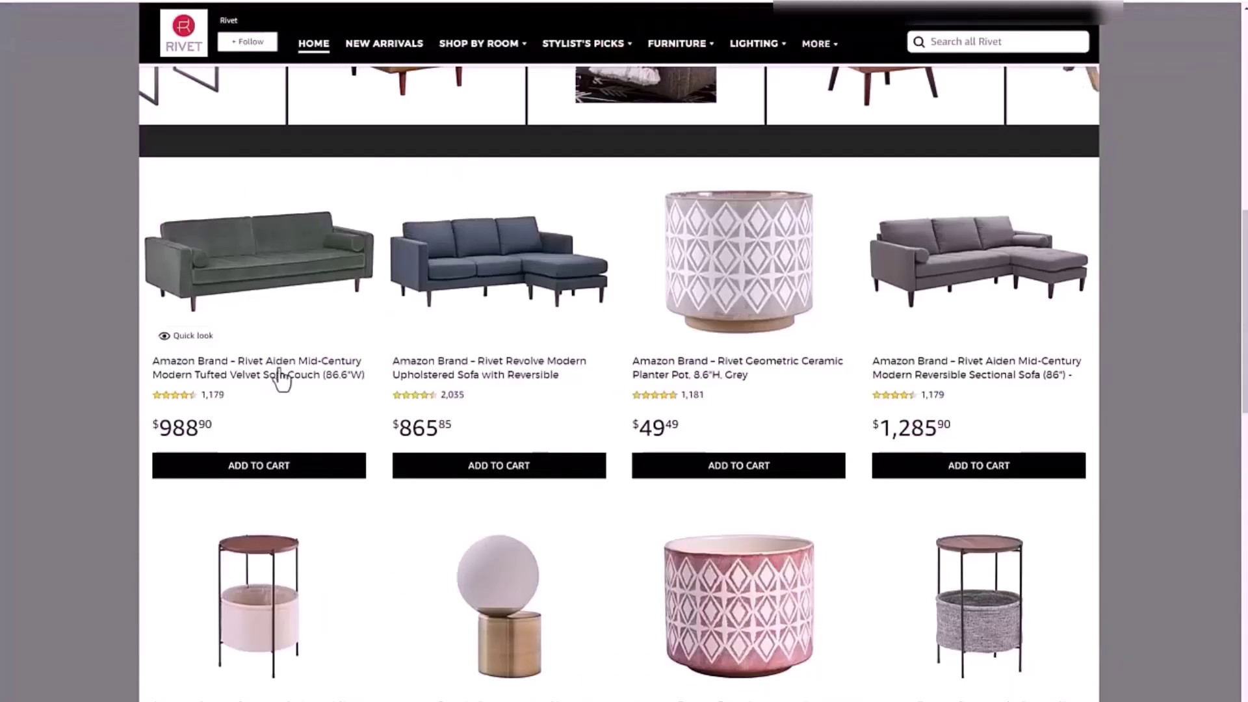
pyautogui.scroll(-10, 700, 593)
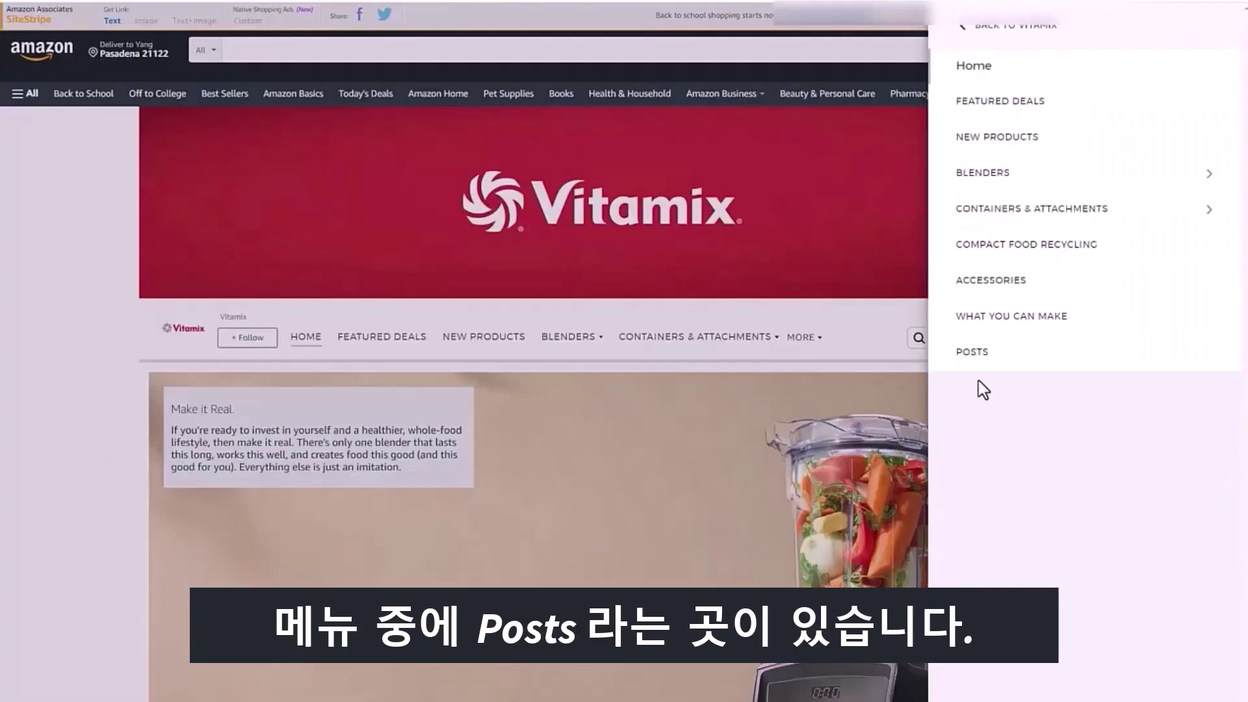
# Open the Vitamix store's Posts page and review its 90-day chart and scheduled posts
pyautogui.click(973, 356)
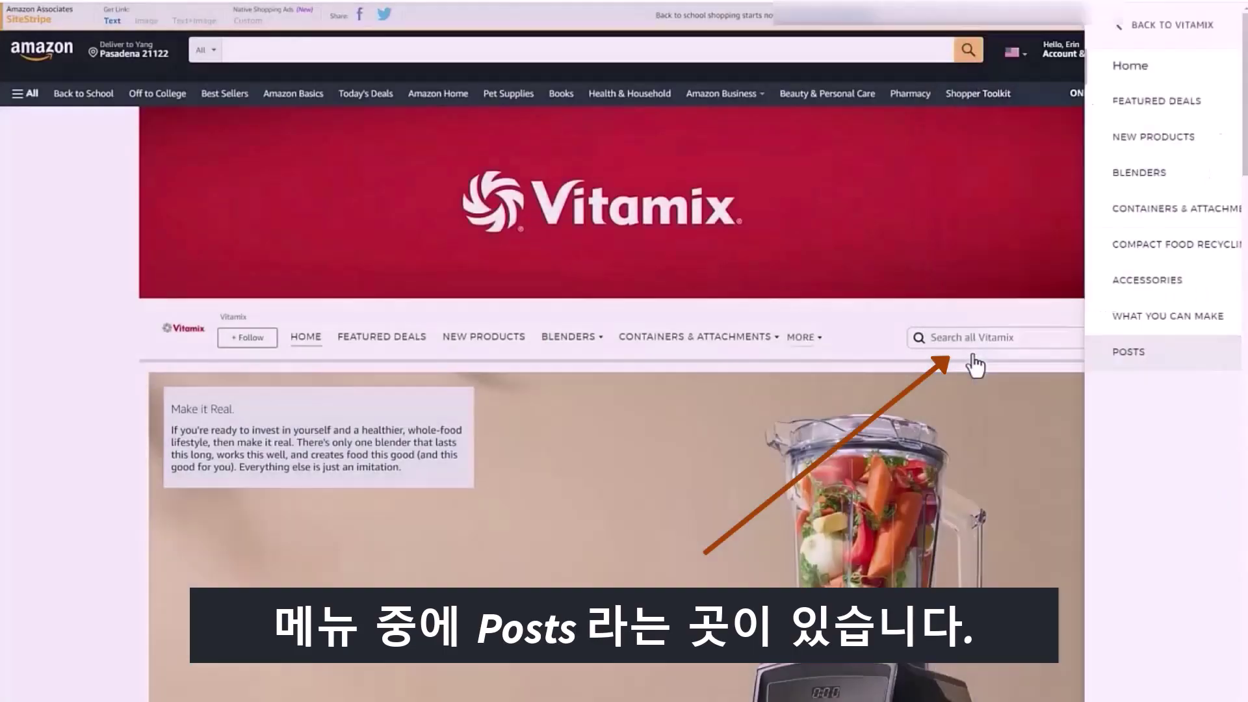
pyautogui.scroll(-1, 817, 469)
pyautogui.scroll(-3, 817, 469)
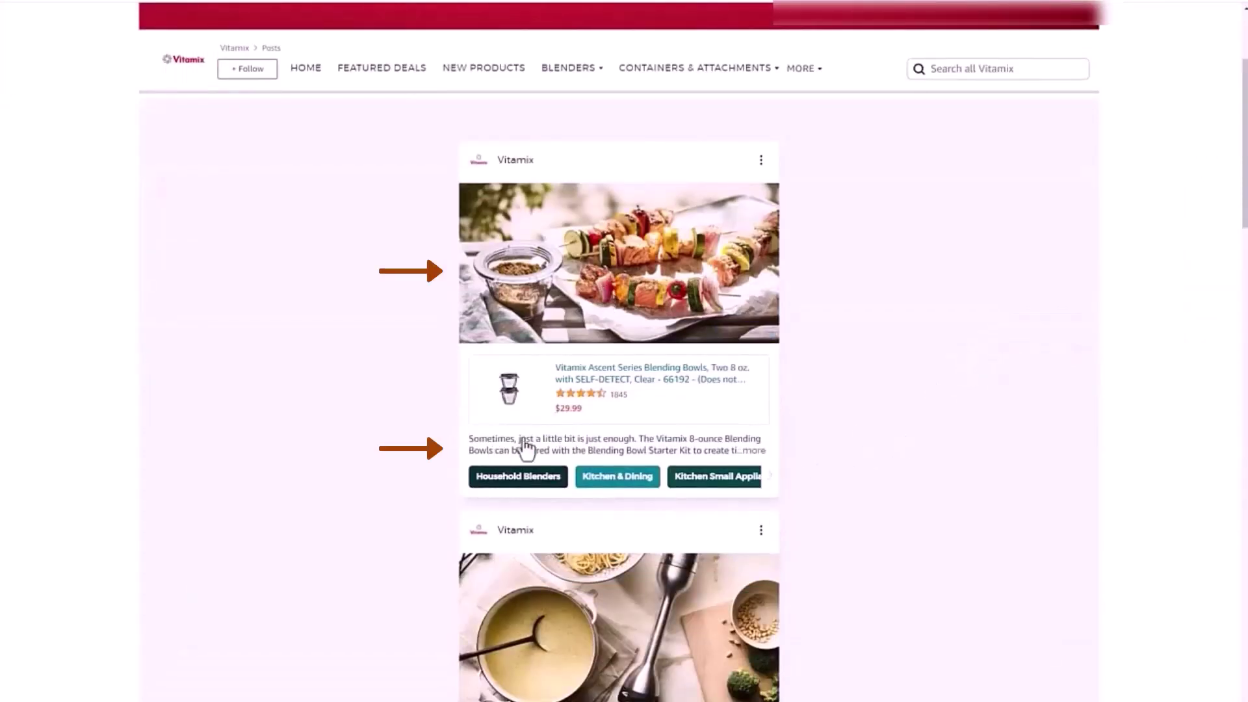
pyautogui.scroll(-2, 897, 318)
pyautogui.scroll(-5, 832, 368)
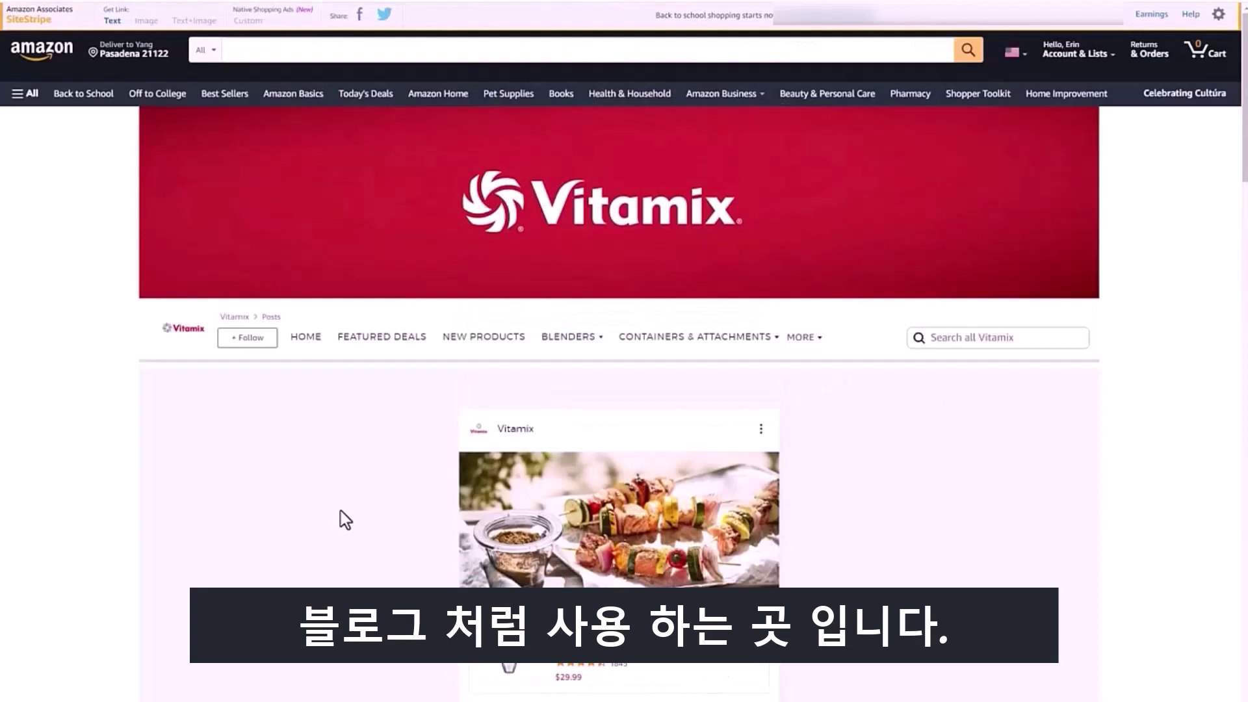
pyautogui.scroll(-2, 339, 513)
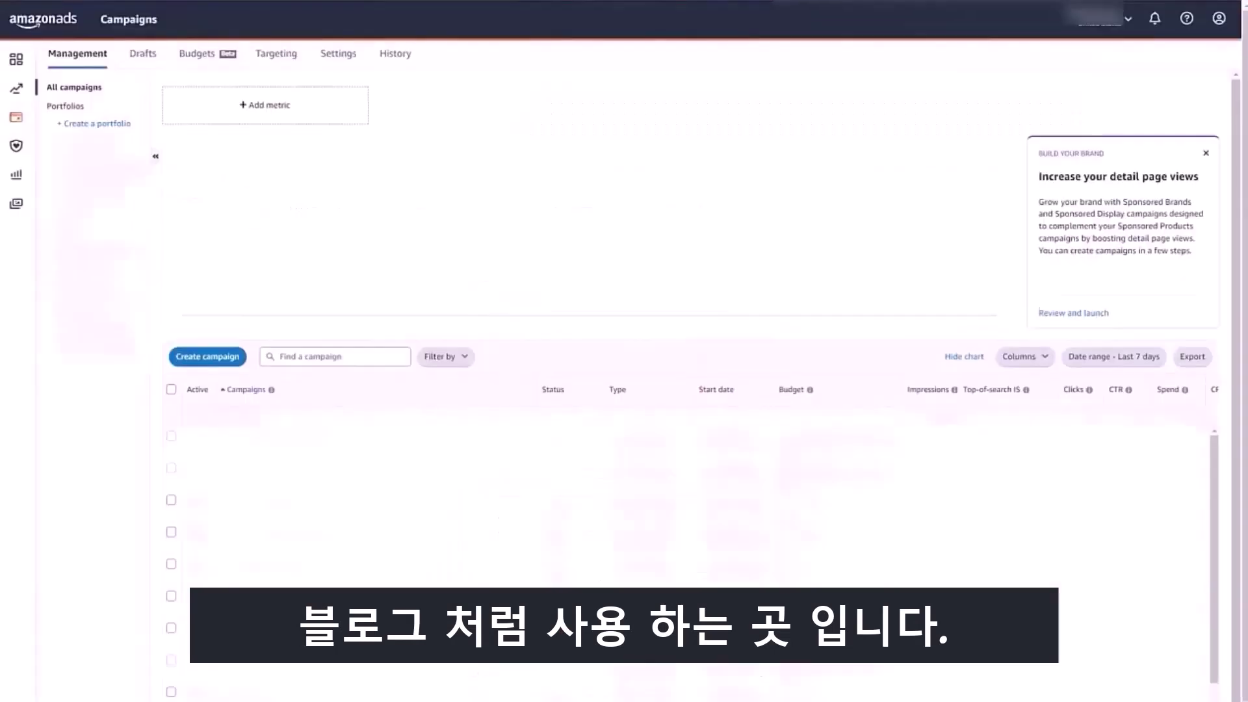
pyautogui.scroll(-4, 689, 390)
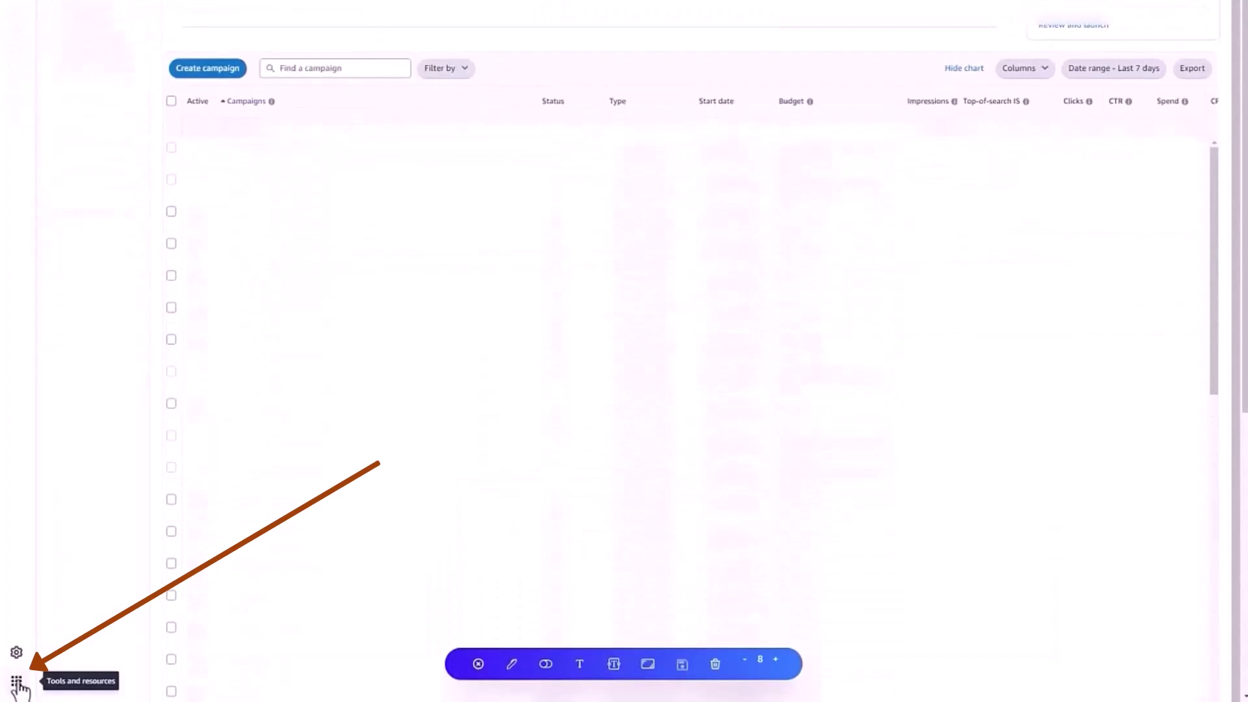
pyautogui.click(17, 682)
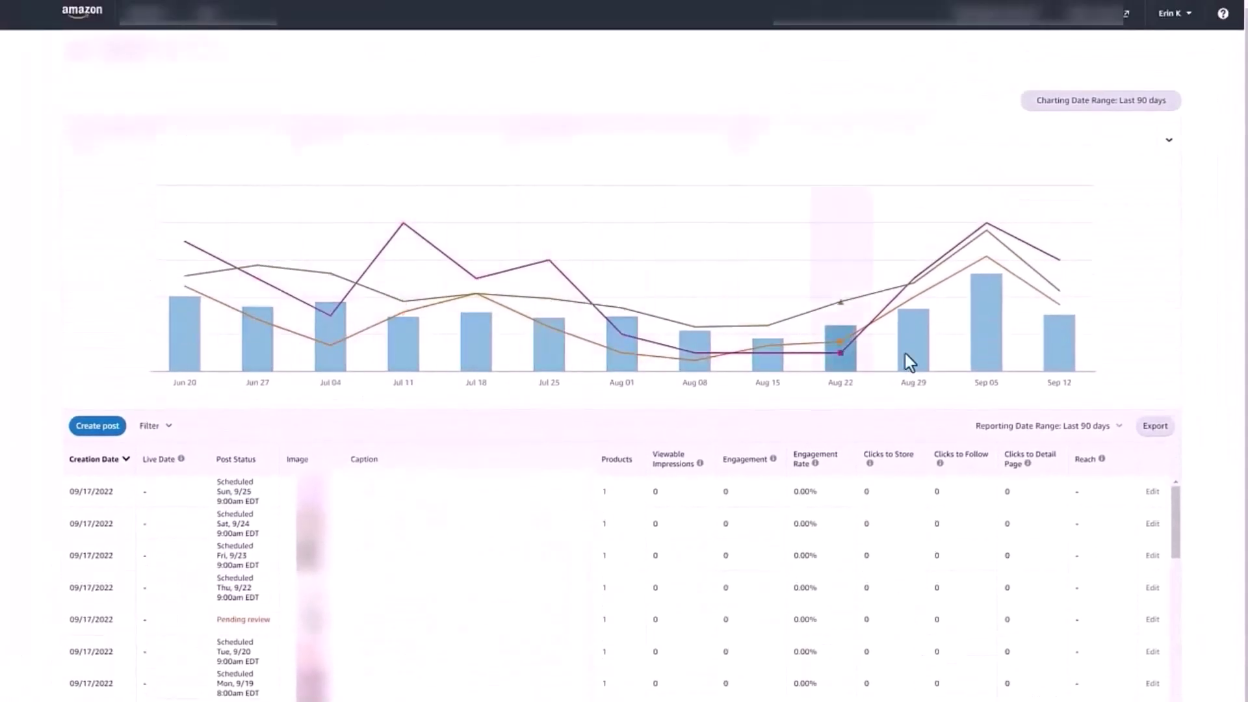
pyautogui.moveTo(978, 365)
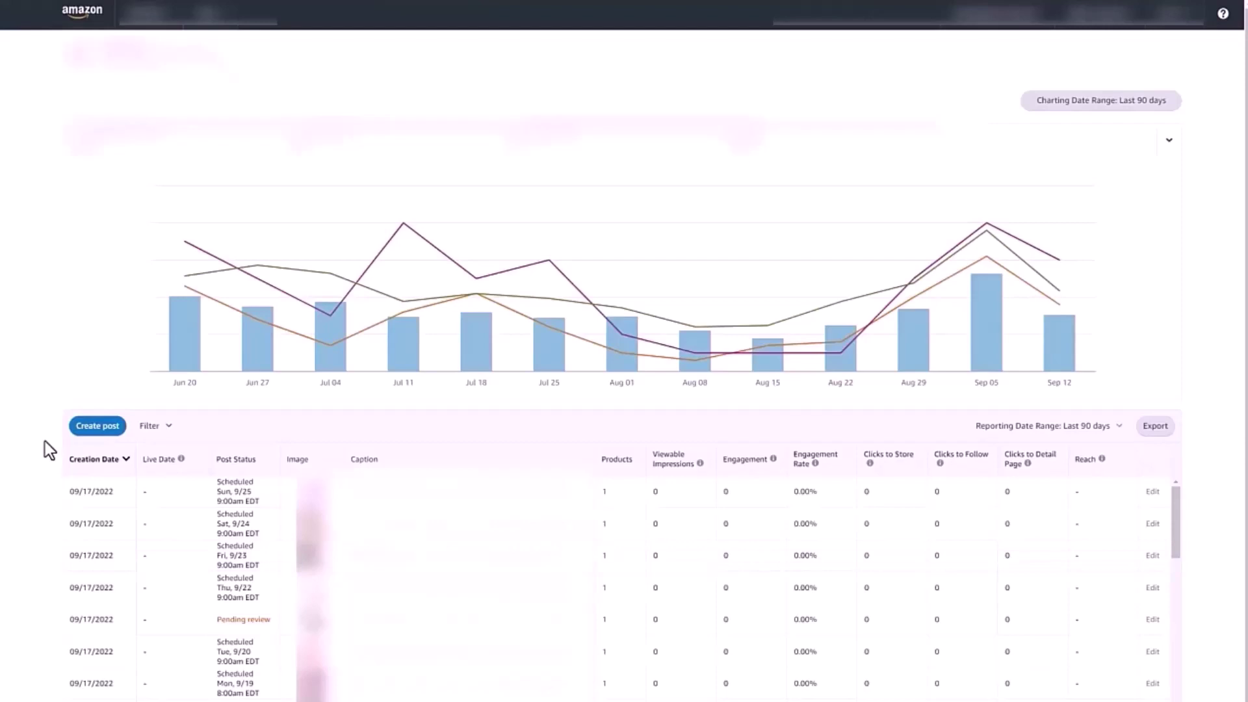
# Start a new post and turn on its scheduling option, leaving the form unfinished
pyautogui.click(99, 427)
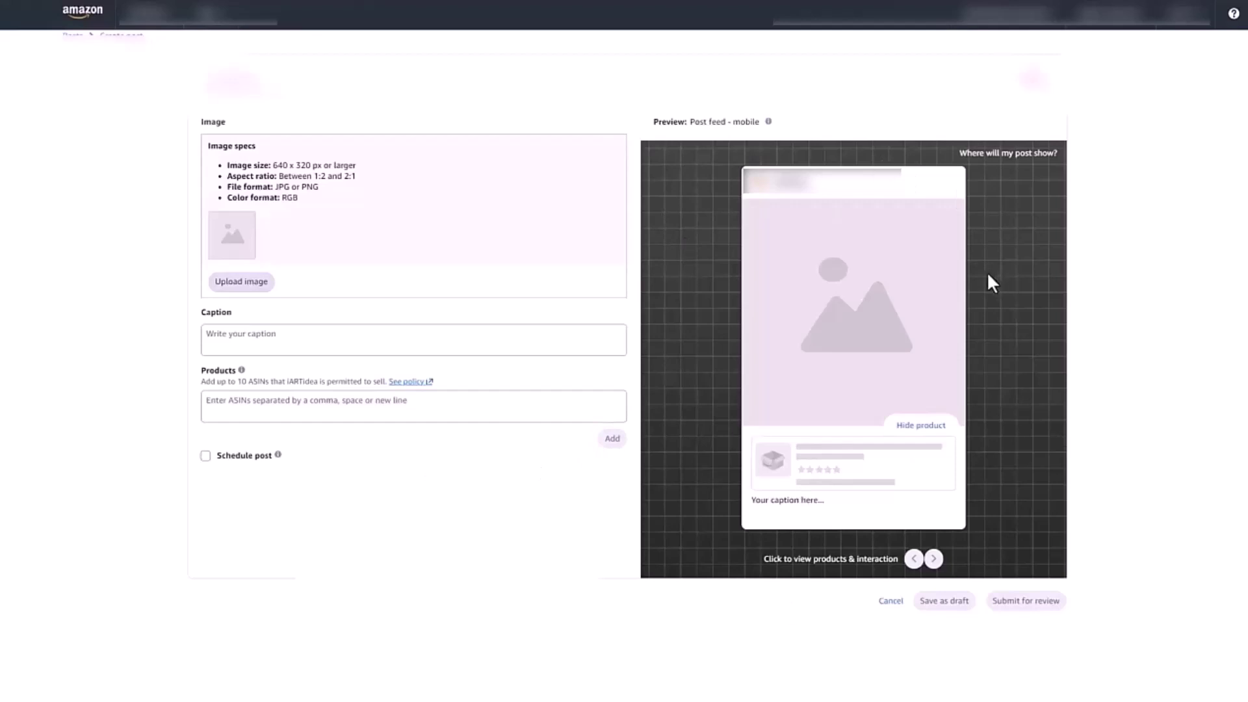
pyautogui.click(208, 457)
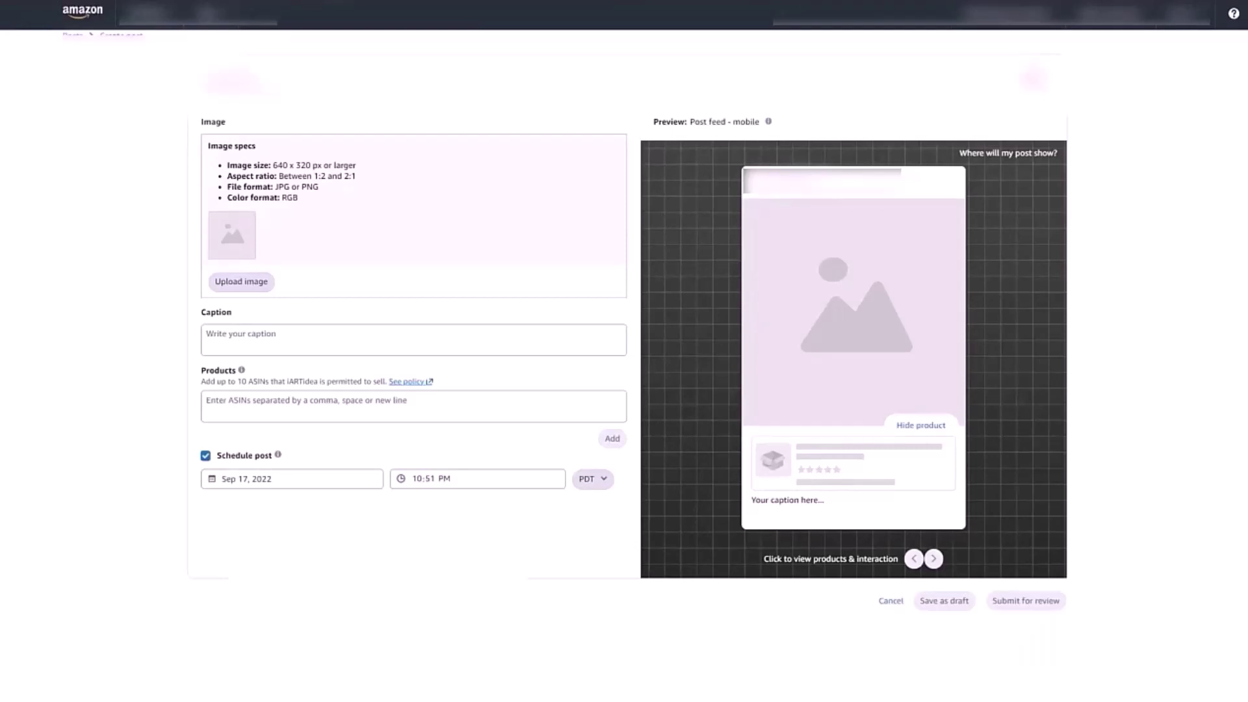
pyautogui.moveTo(142, 26)
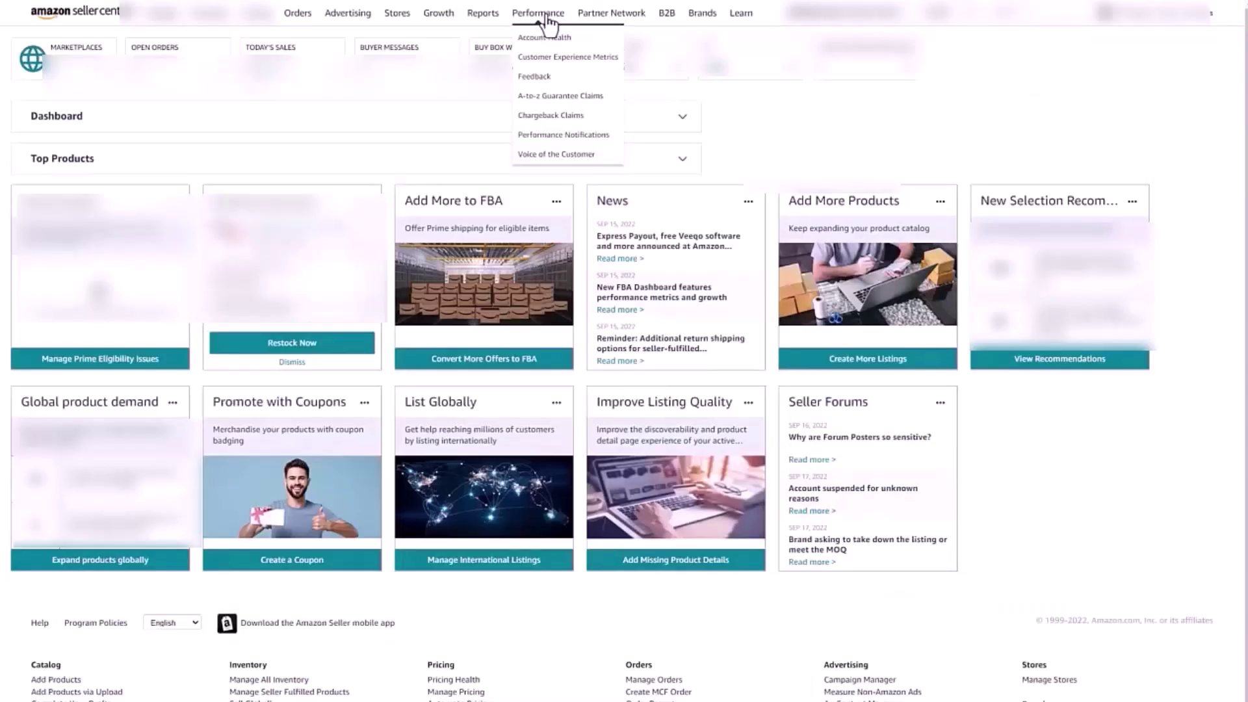
# Open Feedback Manager to review ratings and buyer comments from the last 365 days
pyautogui.click(535, 76)
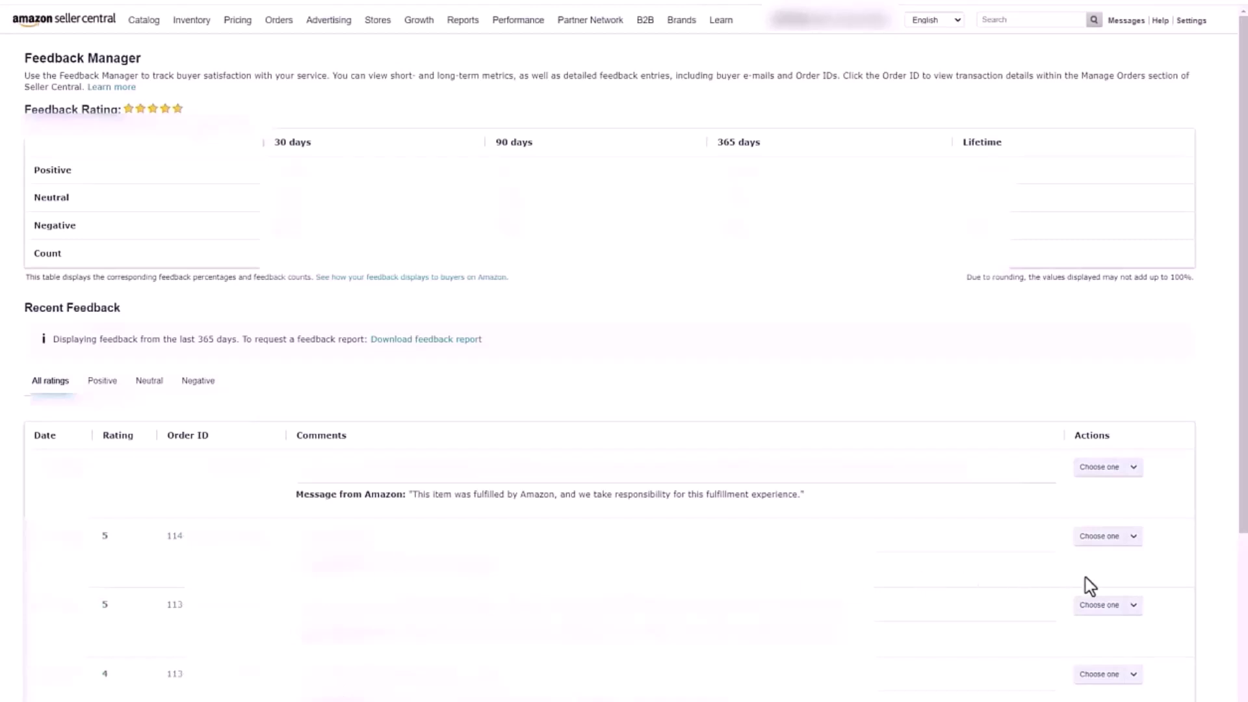
pyautogui.click(1133, 537)
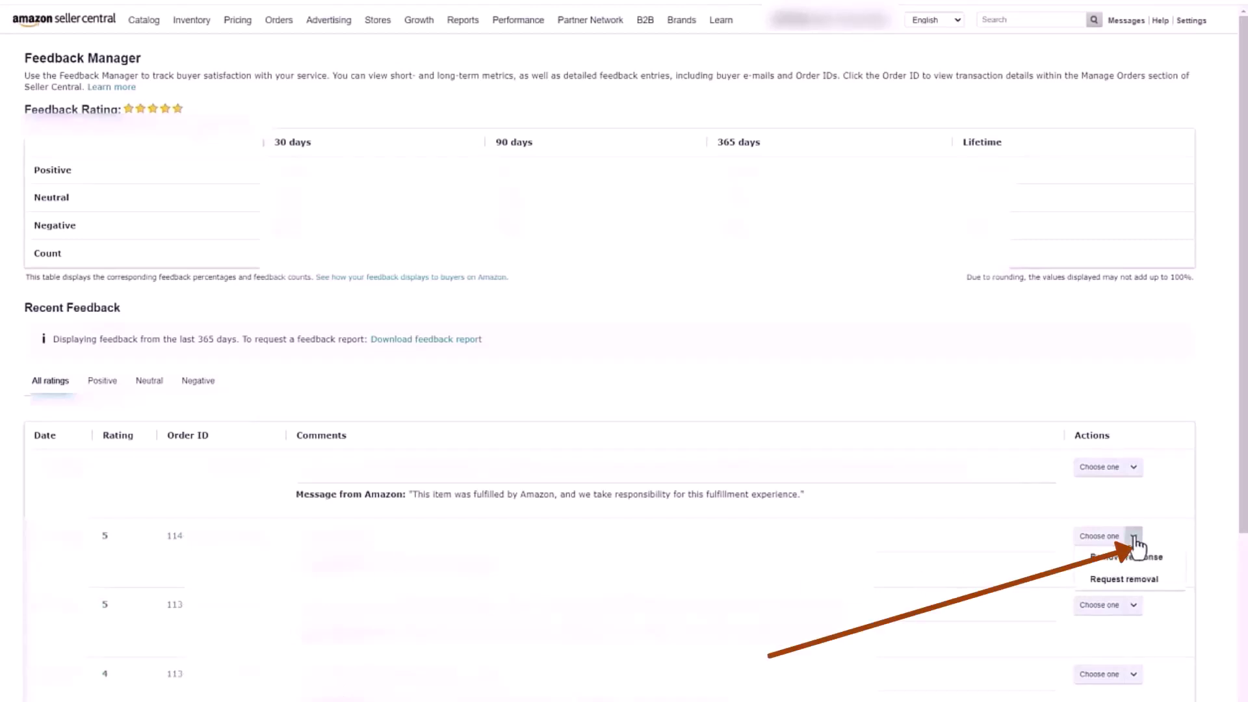
pyautogui.click(1134, 467)
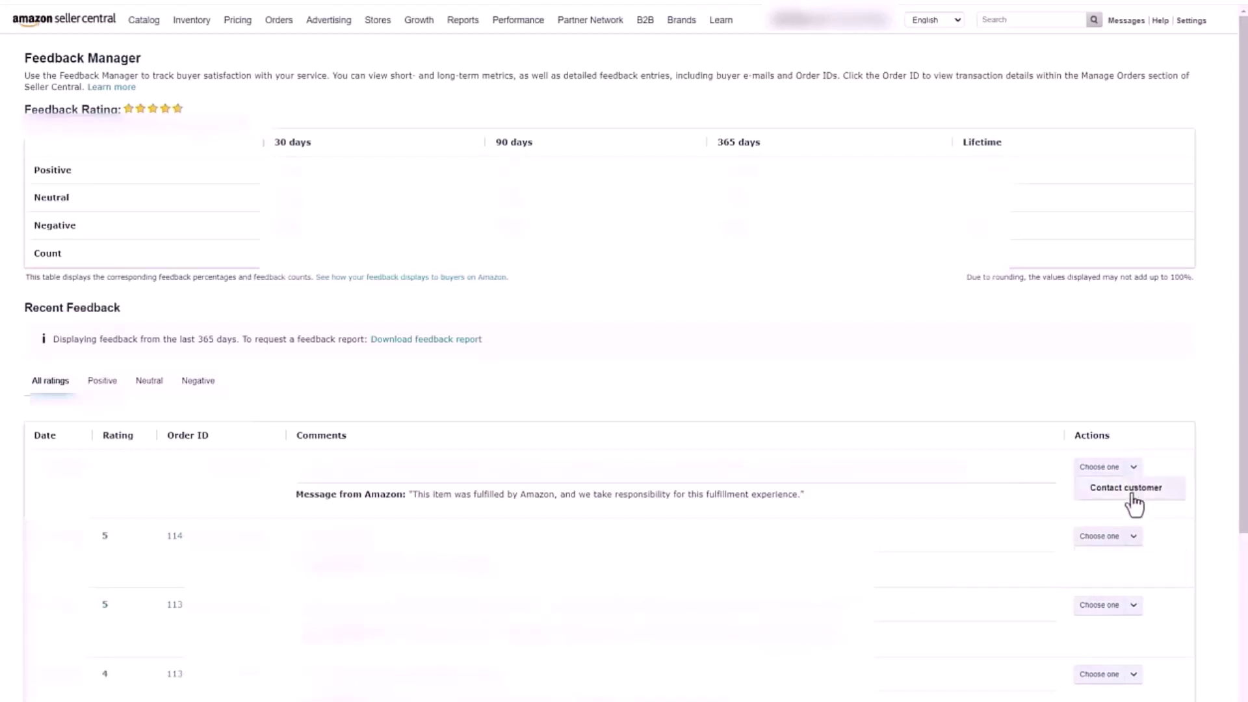
pyautogui.click(1133, 537)
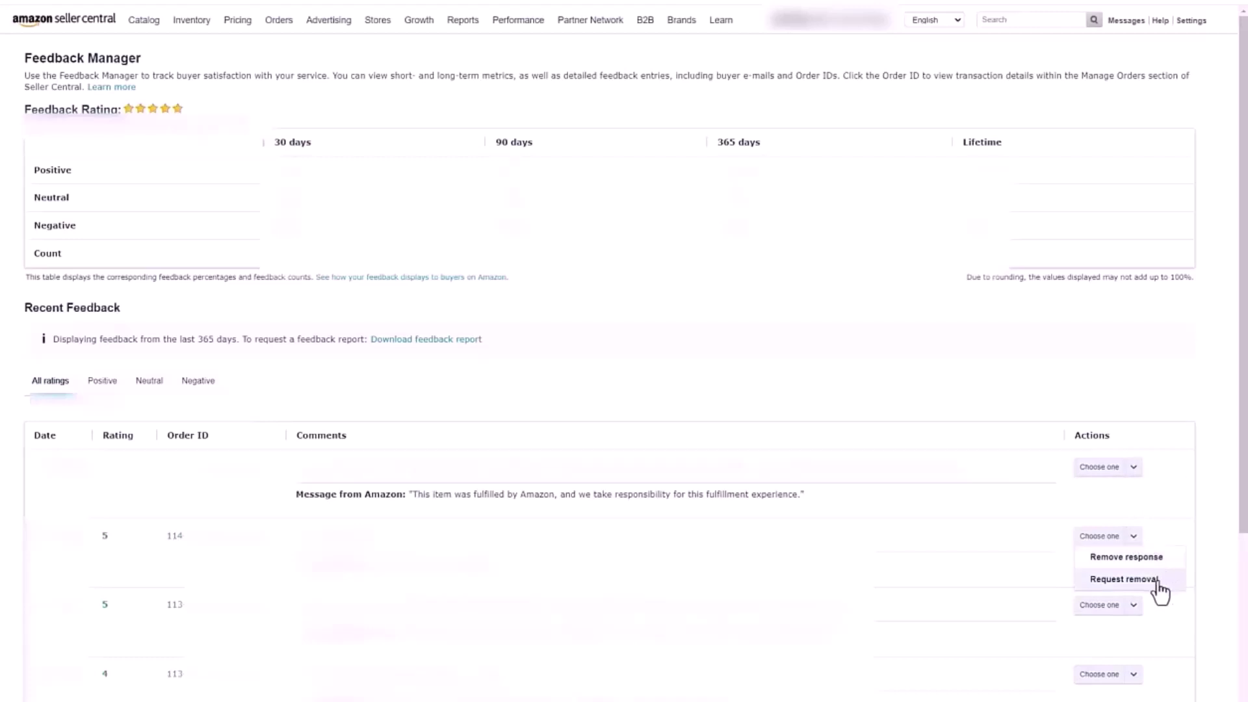
pyautogui.click(1207, 563)
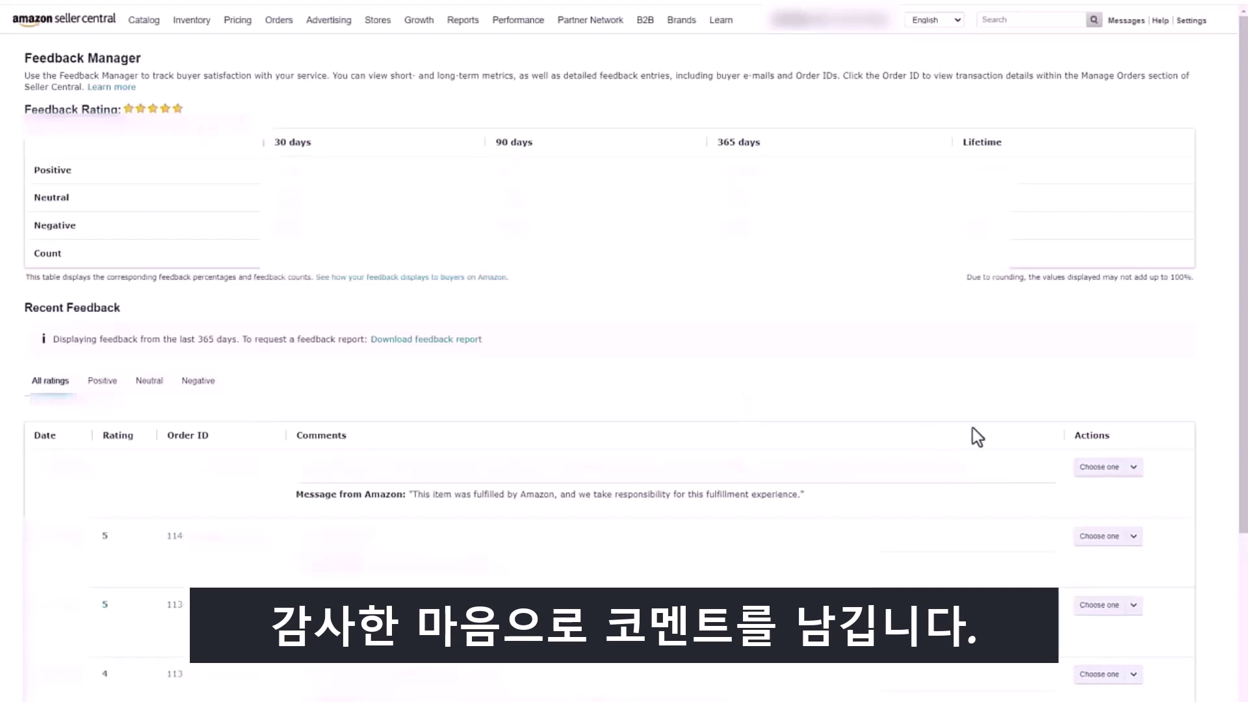
pyautogui.click(1131, 468)
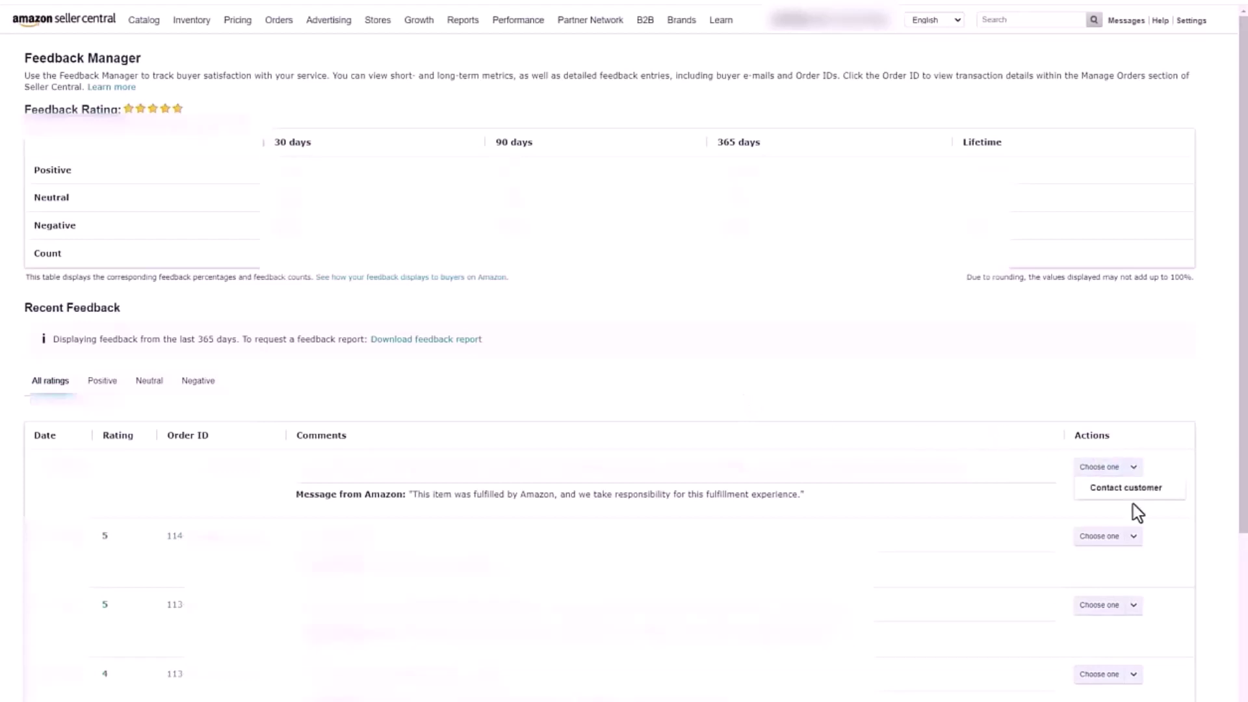
pyautogui.click(1131, 537)
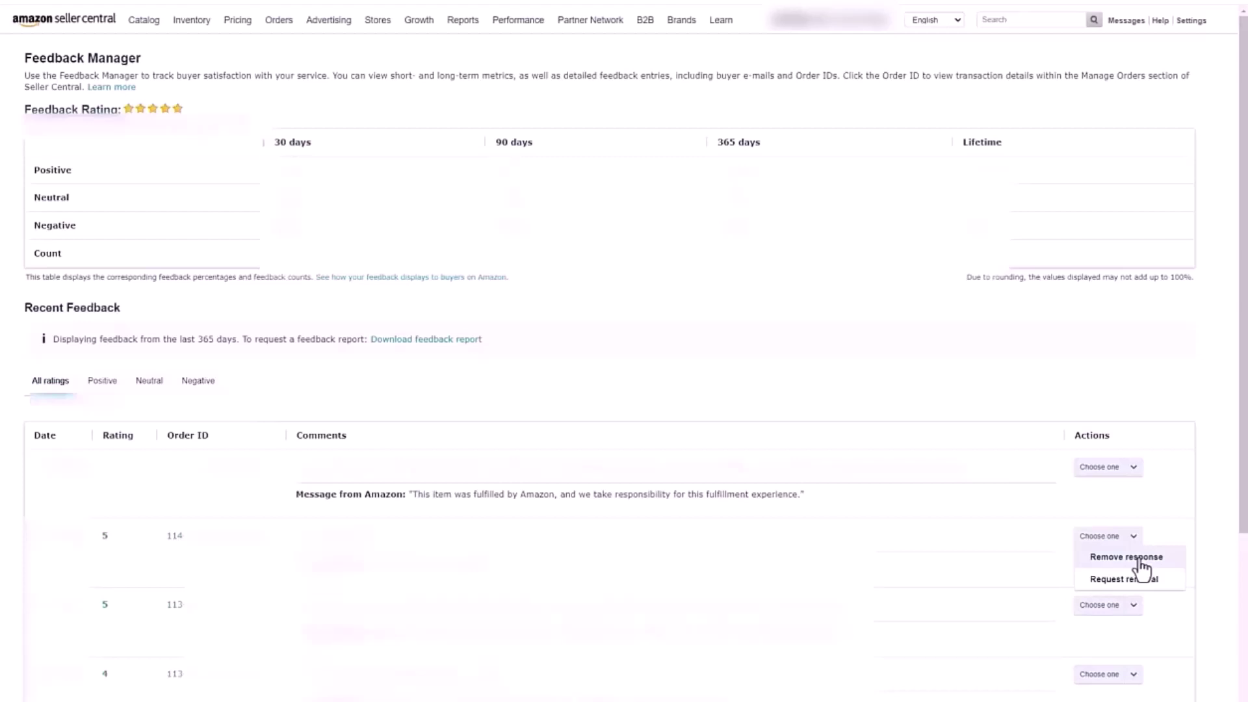
pyautogui.click(329, 501)
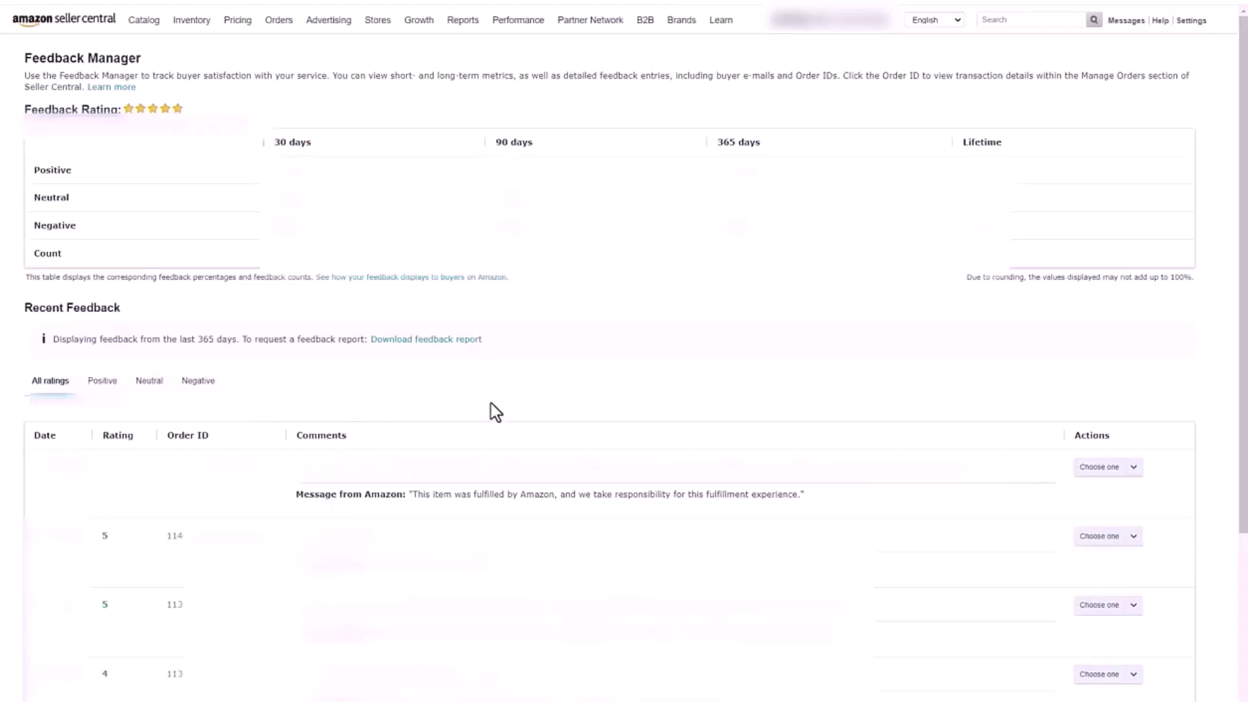
pyautogui.moveTo(560, 27)
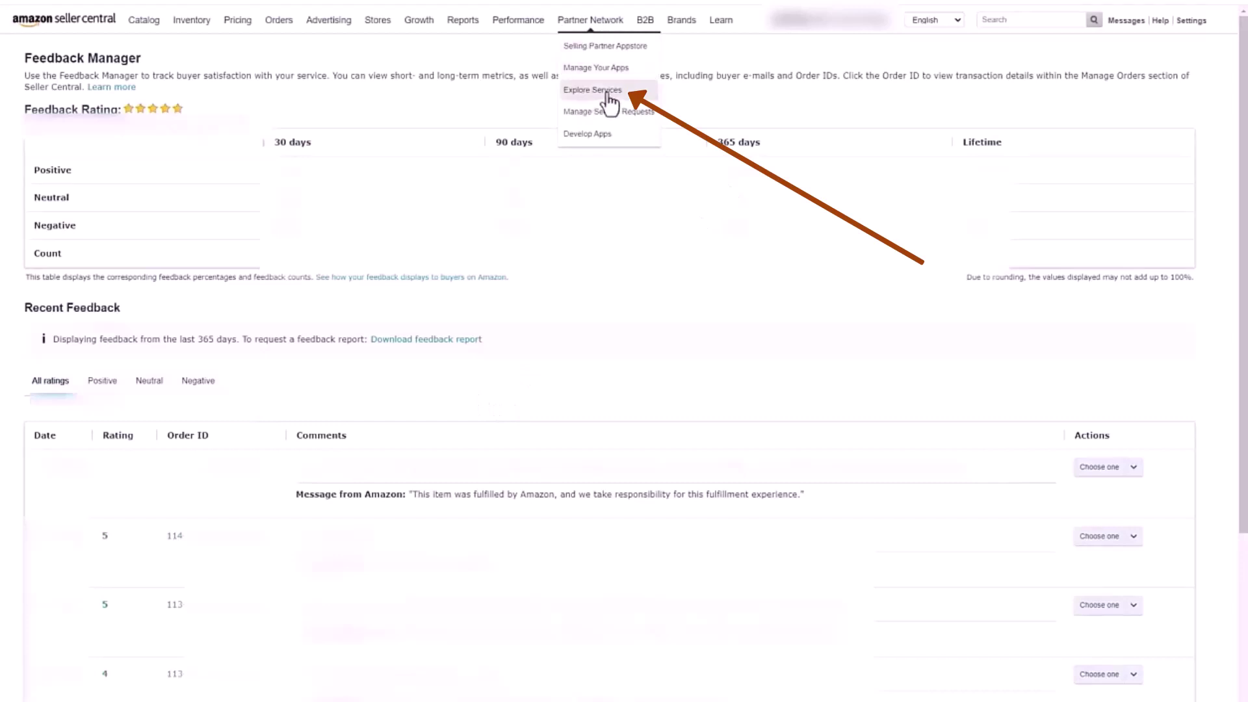
# Open Explore Services from the Partner Network menu
pyautogui.click(609, 102)
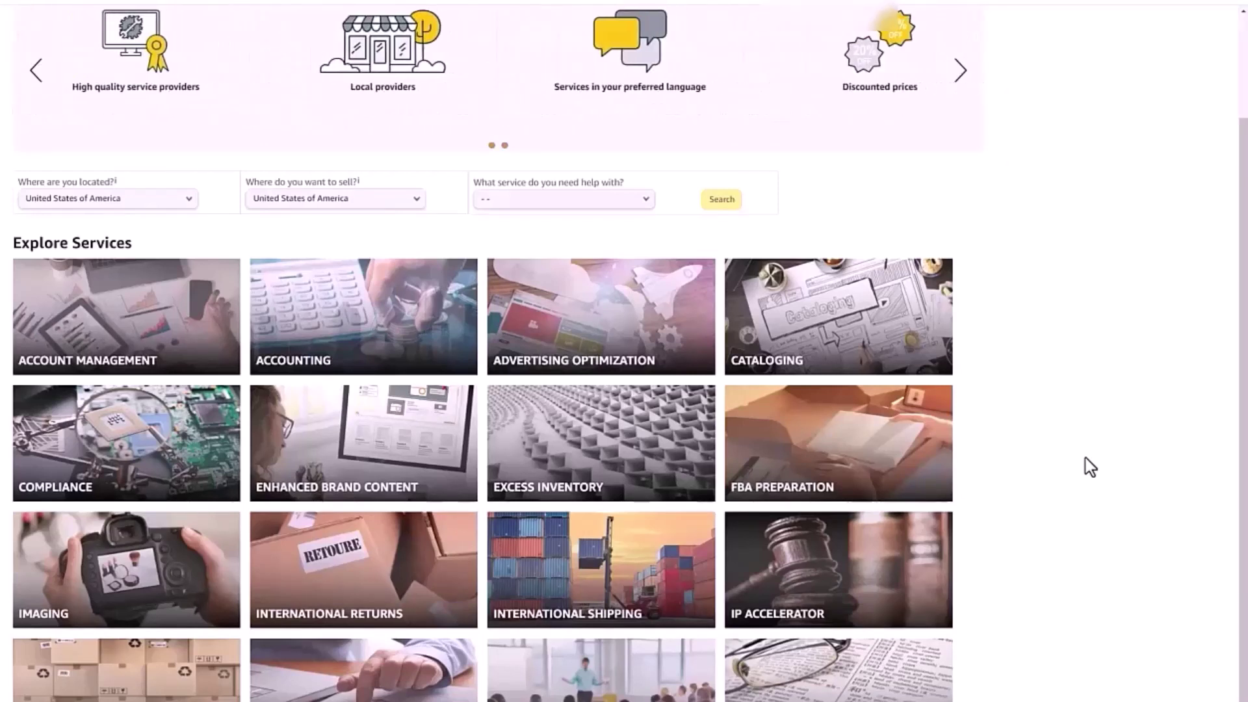
# Open the IMAGING services category and scroll through its listed providers
pyautogui.click(100, 588)
pyautogui.scroll(-3, 100, 585)
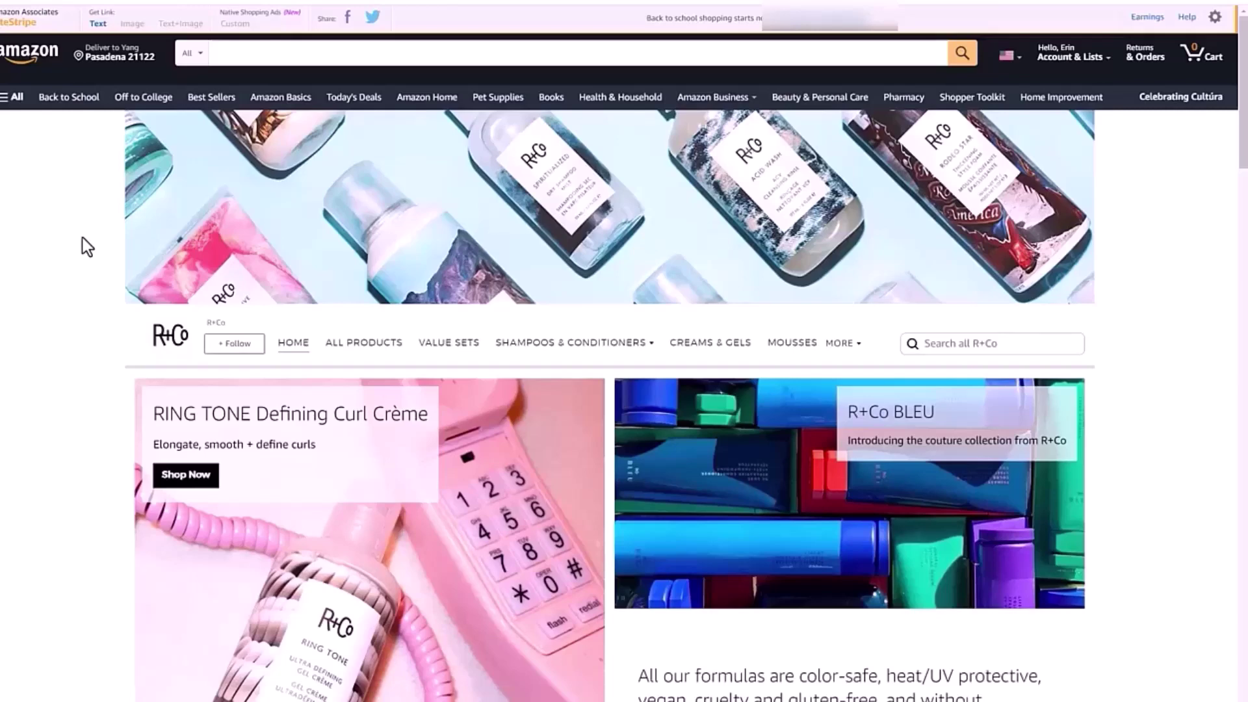
# Scroll the R+Co Storefront down to the BLEU collection tiles
pyautogui.scroll(-10, 40, 393)
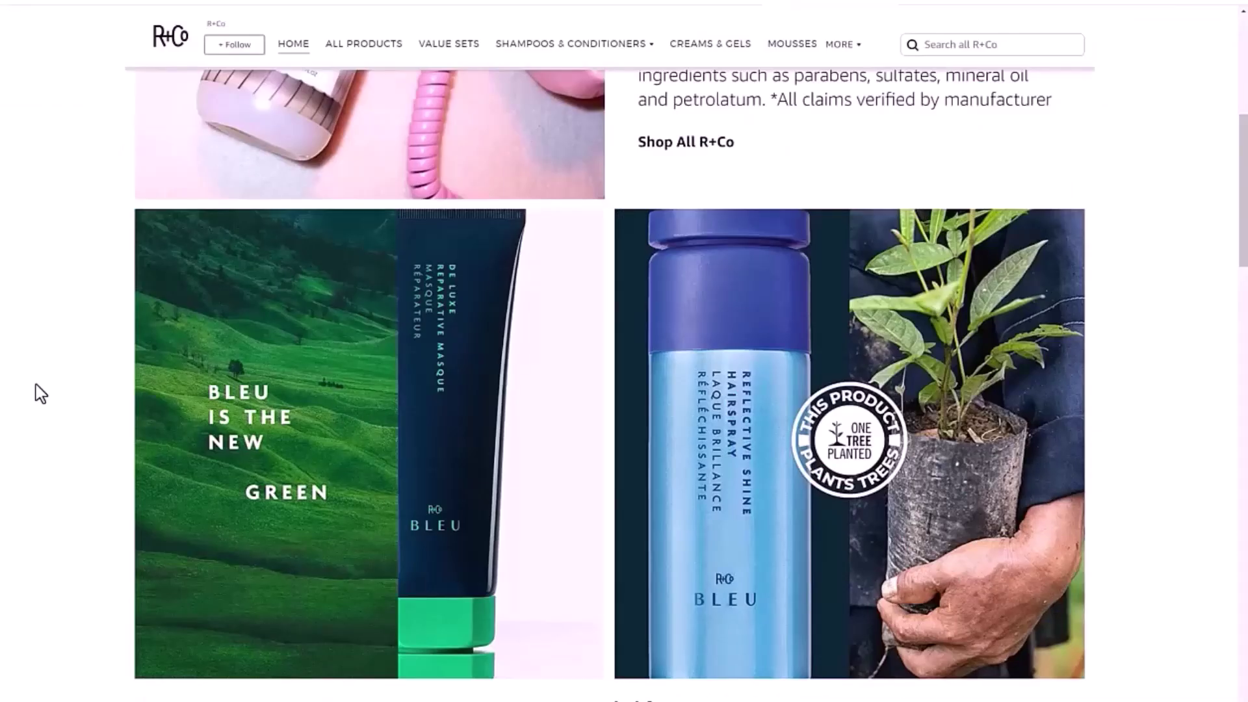